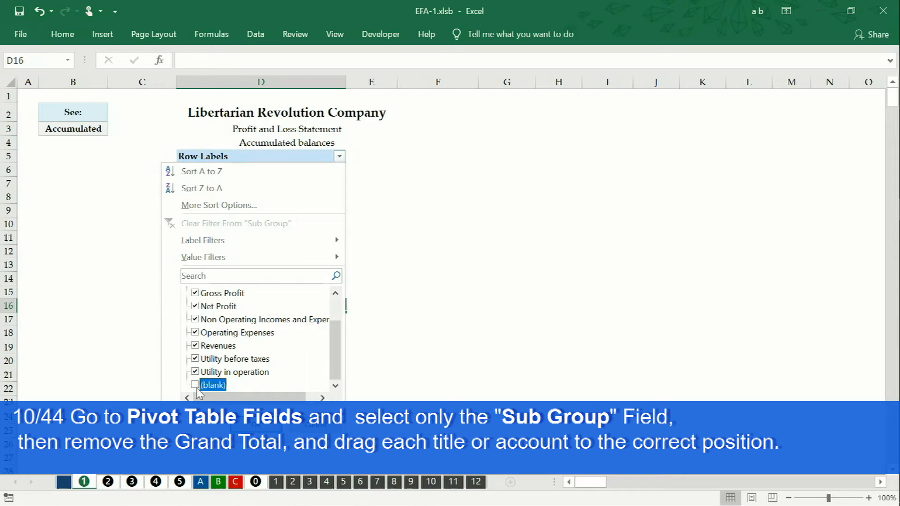
# Filter the blank item out of the pivot table's row labels and move Revenues to the first row.
pyautogui.click(254, 425)
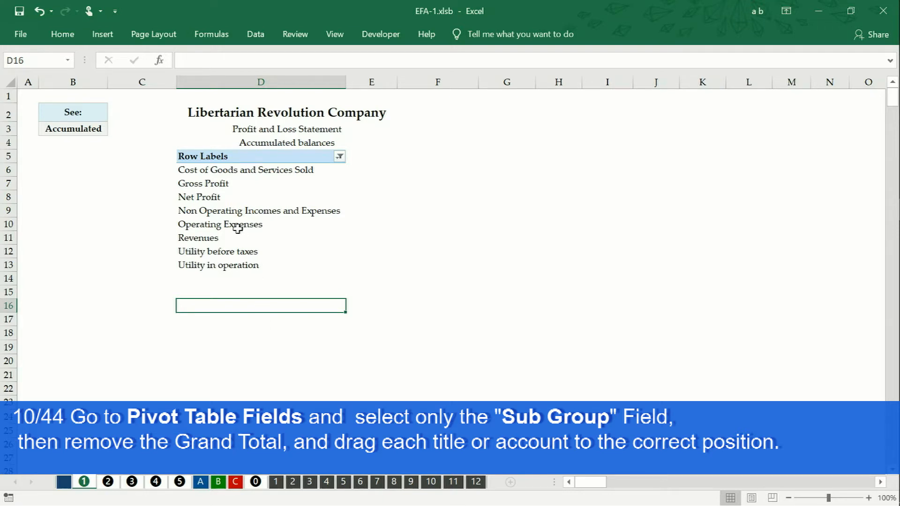
pyautogui.click(198, 238)
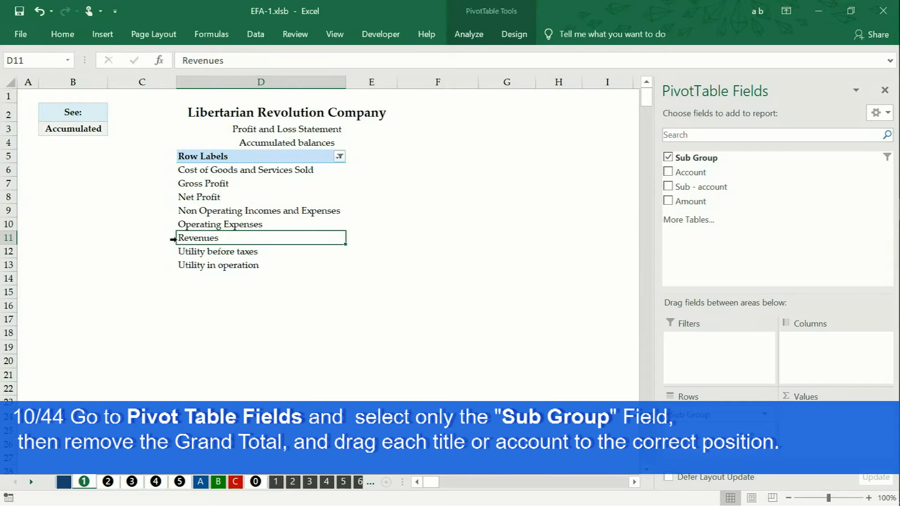
pyautogui.moveTo(172, 239)
pyautogui.mouseDown()
pyautogui.moveTo(173, 196)
pyautogui.moveTo(179, 239)
pyautogui.moveTo(197, 169)
pyautogui.mouseUp()
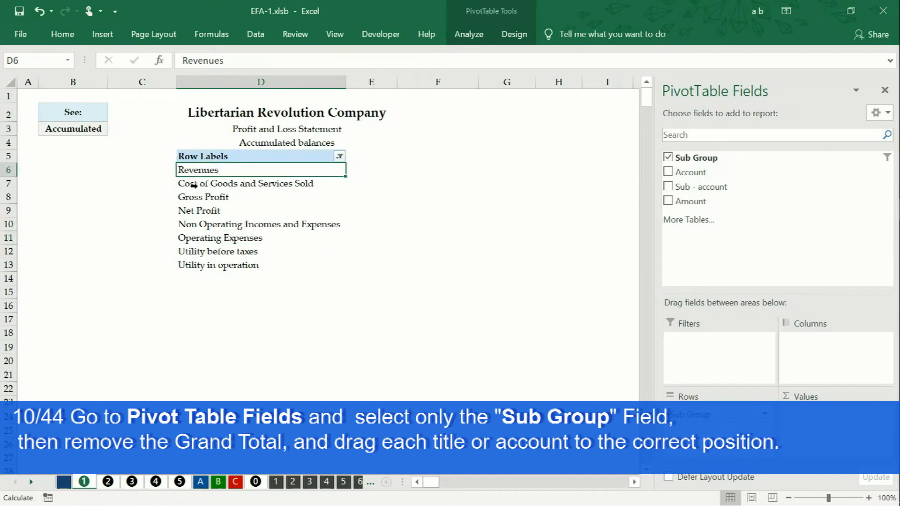
# Reorder the row labels so Operating Expenses follows Gross Profit, Utility in operation follows Operating Expenses, and Net Profit comes last.
pyautogui.click(192, 238)
pyautogui.moveTo(172, 240); pyautogui.dragTo(198, 202)
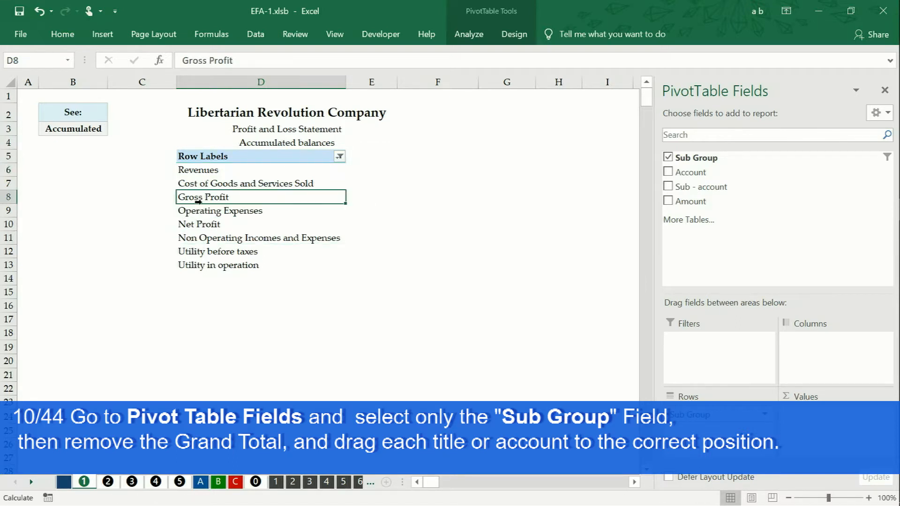
pyautogui.click(204, 226)
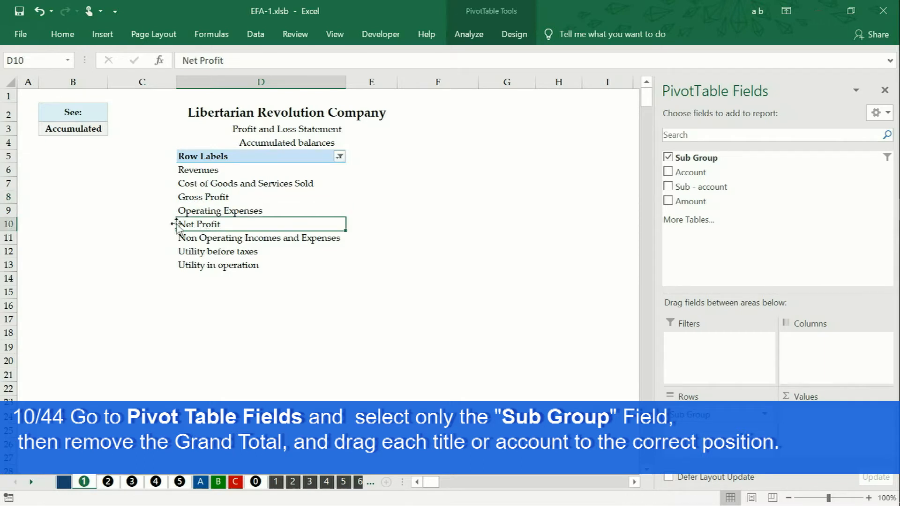
pyautogui.moveTo(176, 224); pyautogui.dragTo(192, 269)
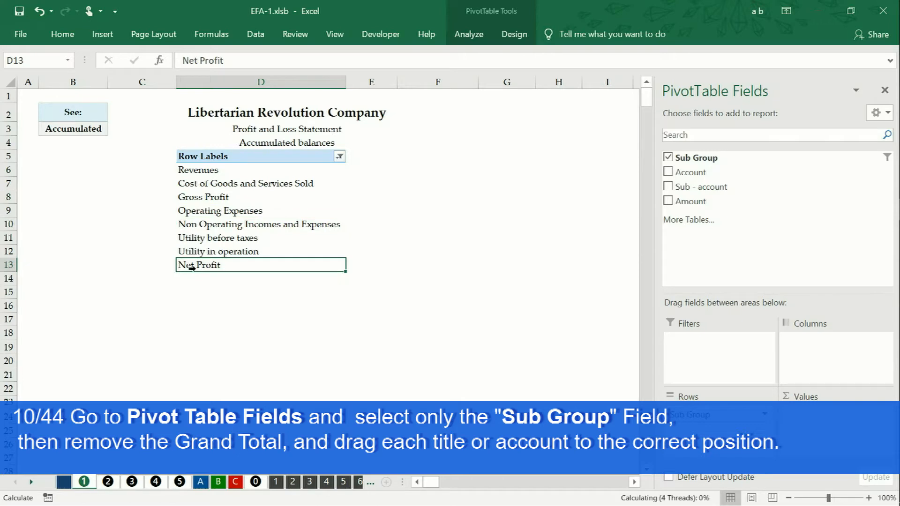
pyautogui.click(180, 254)
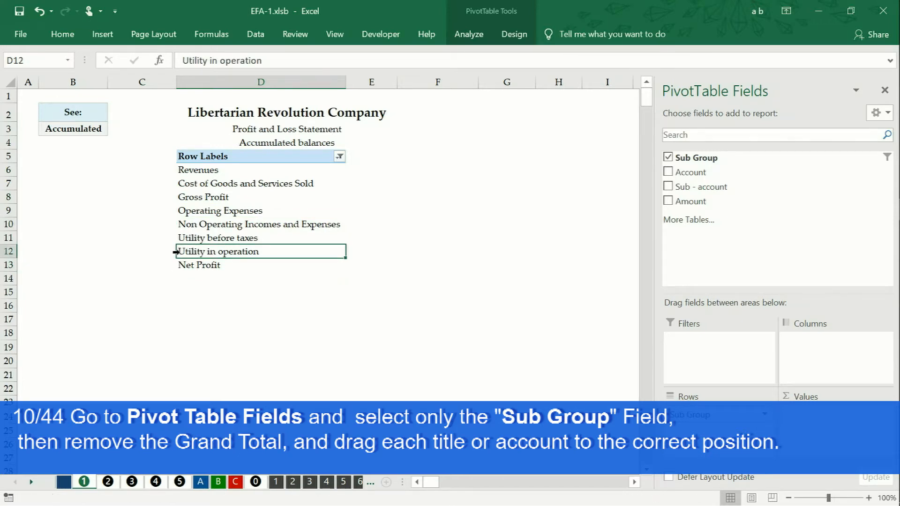
pyautogui.moveTo(173, 252); pyautogui.dragTo(201, 221)
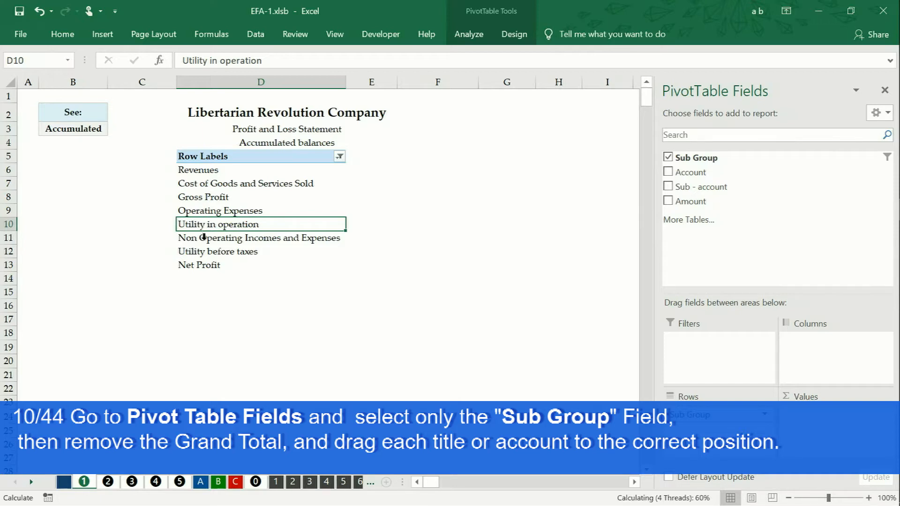
# Add the Account and Sub - account fields to the pivot table's rows beneath Sub Group.
pyautogui.moveTo(225, 172); pyautogui.dragTo(231, 266)
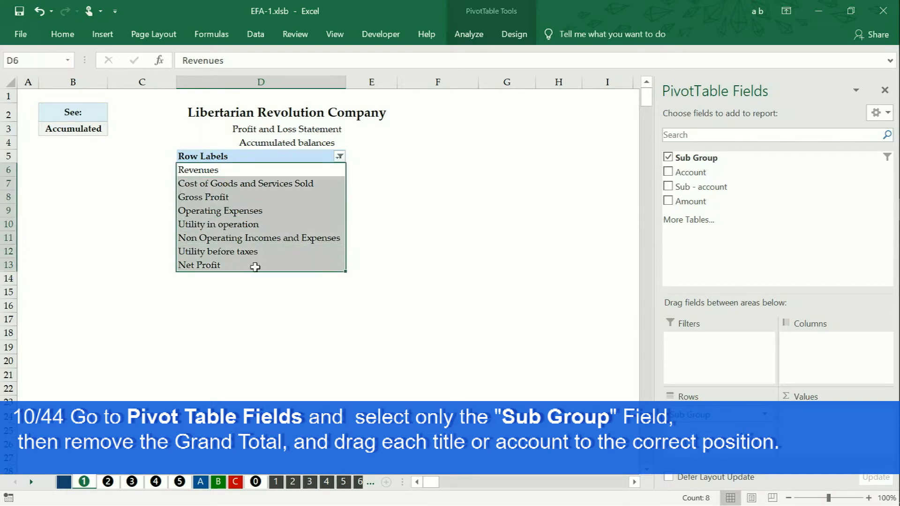
pyautogui.click(311, 259)
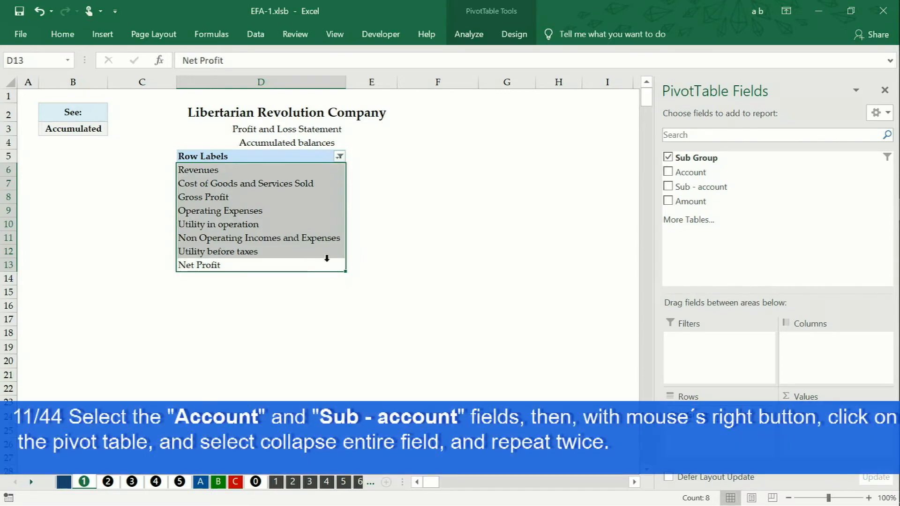
pyautogui.click(668, 173)
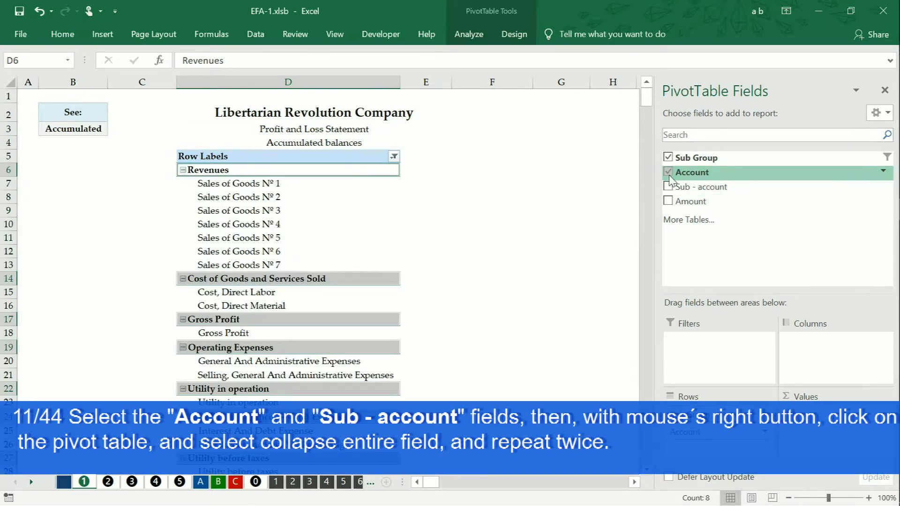
pyautogui.click(668, 186)
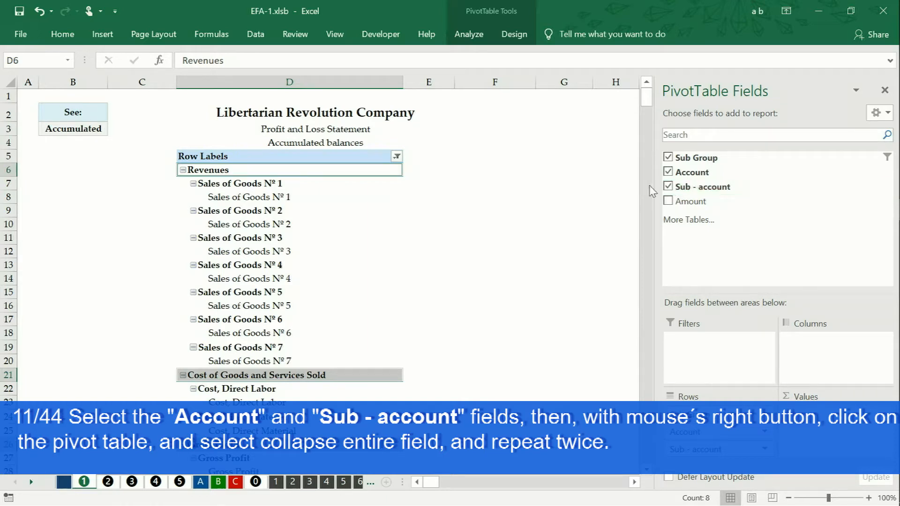
# Collapse the entire field twice, from a sub-account row and again from an account row, down to the Sub Group level.
pyautogui.click(255, 199)
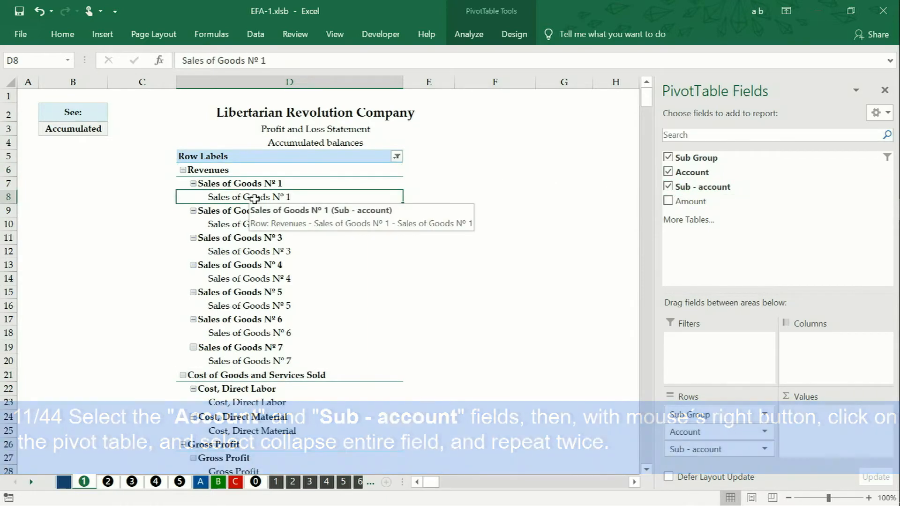
pyautogui.rightClick(255, 199)
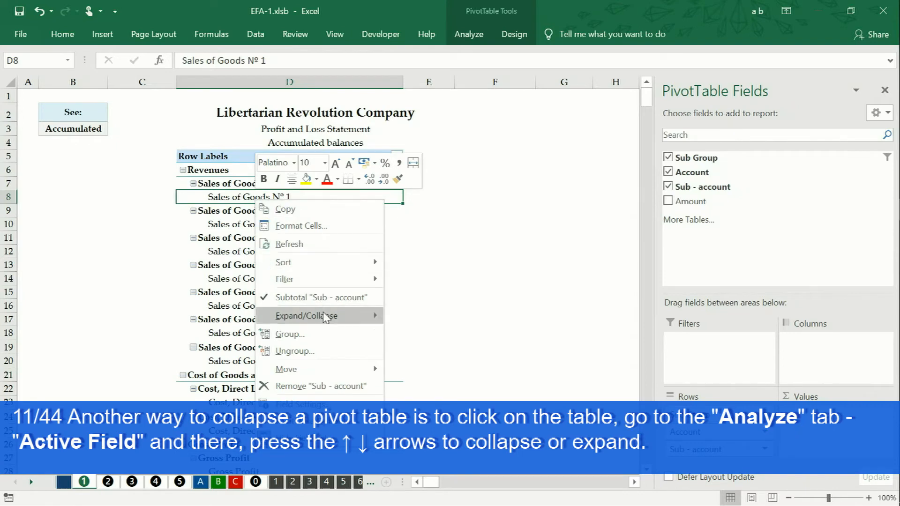
pyautogui.moveTo(328, 316)
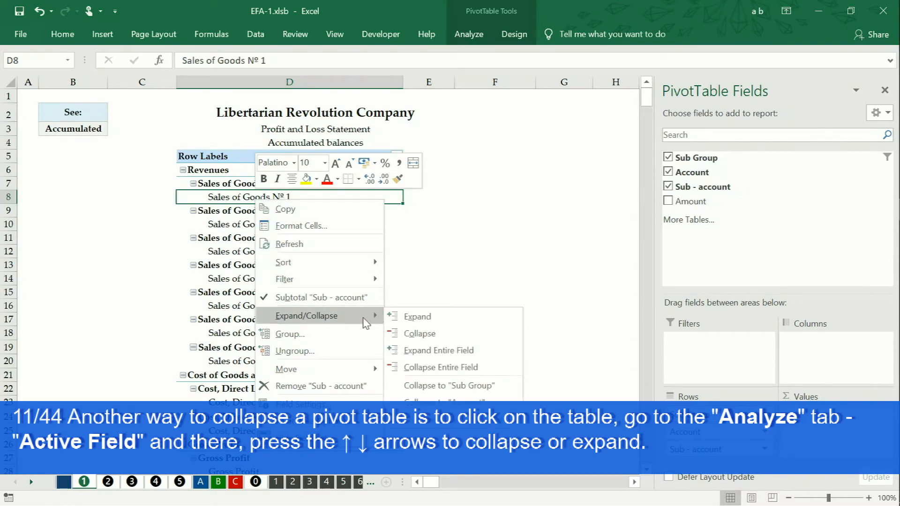
pyautogui.click(429, 368)
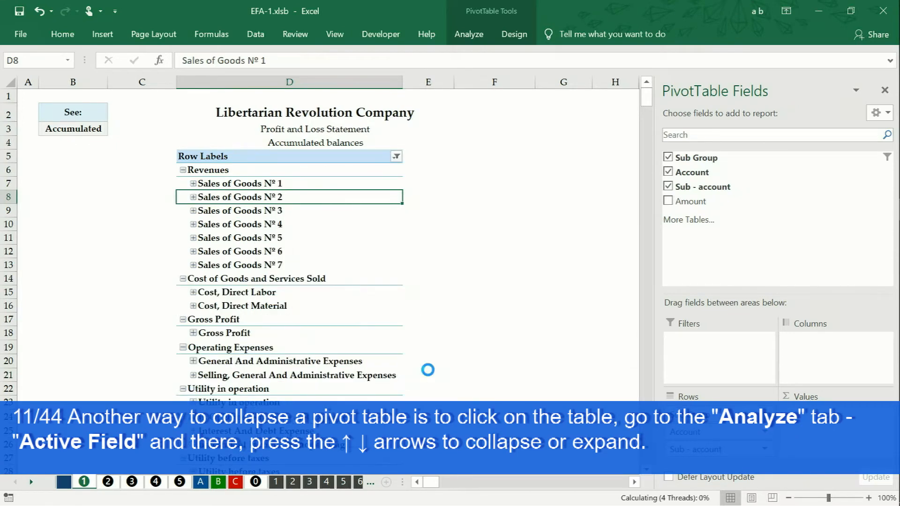
pyautogui.rightClick(274, 203)
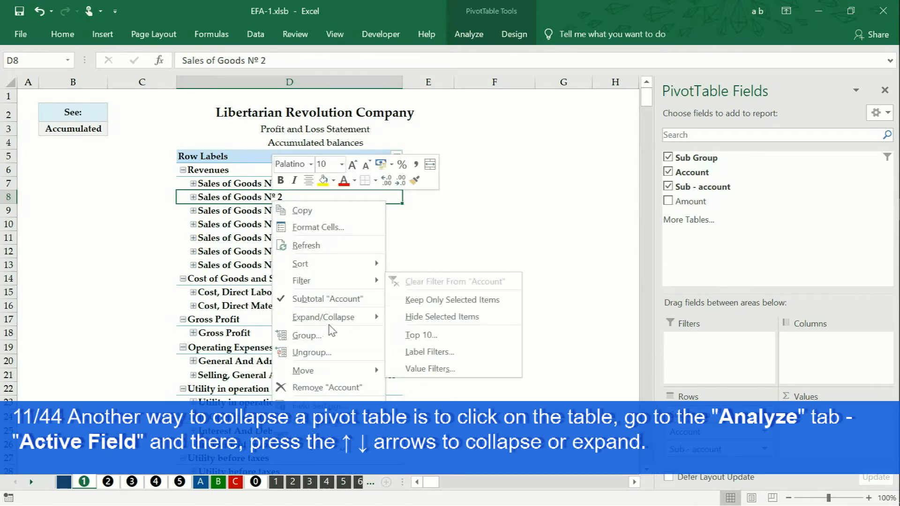
pyautogui.moveTo(359, 327)
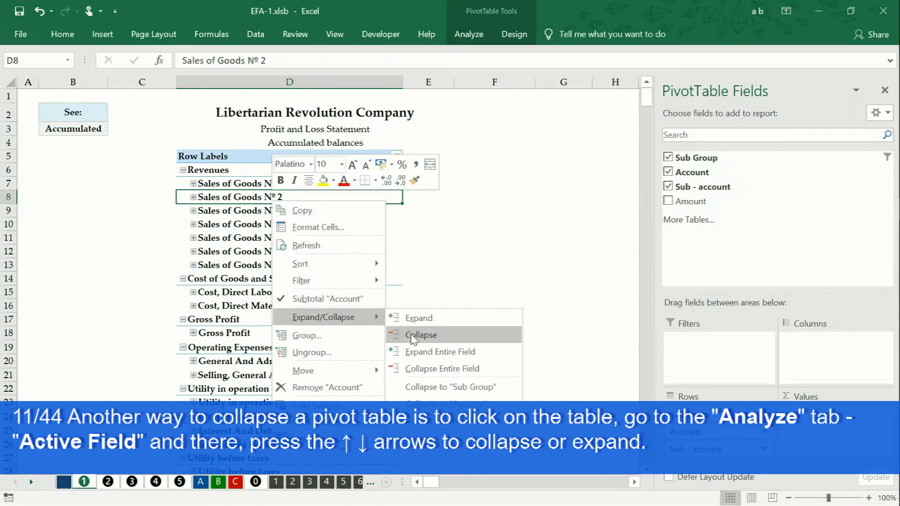
pyautogui.click(429, 370)
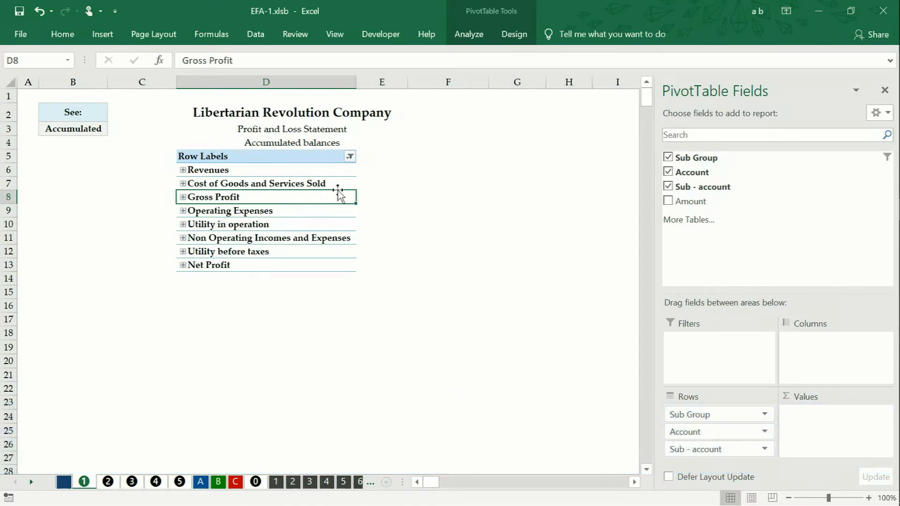
# Add the Amount field to the pivot table and move it from Rows to Values.
pyautogui.click(668, 202)
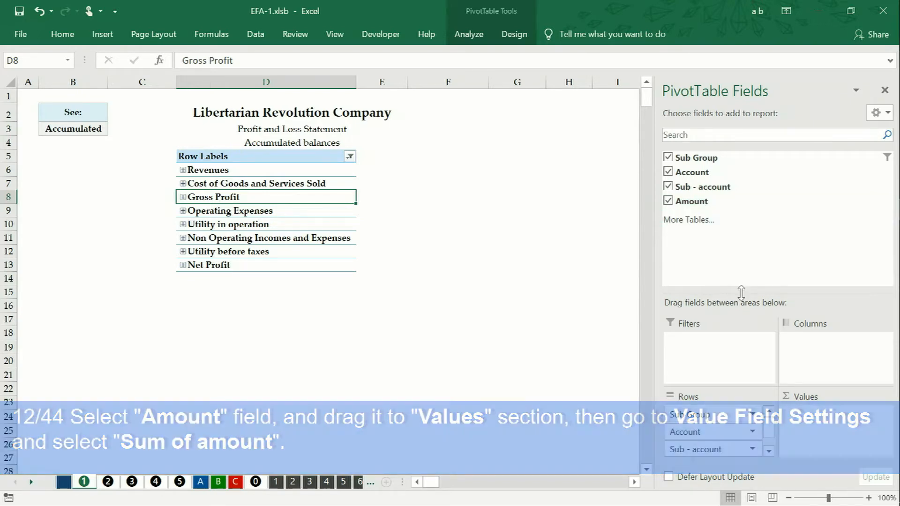
pyautogui.click(769, 451)
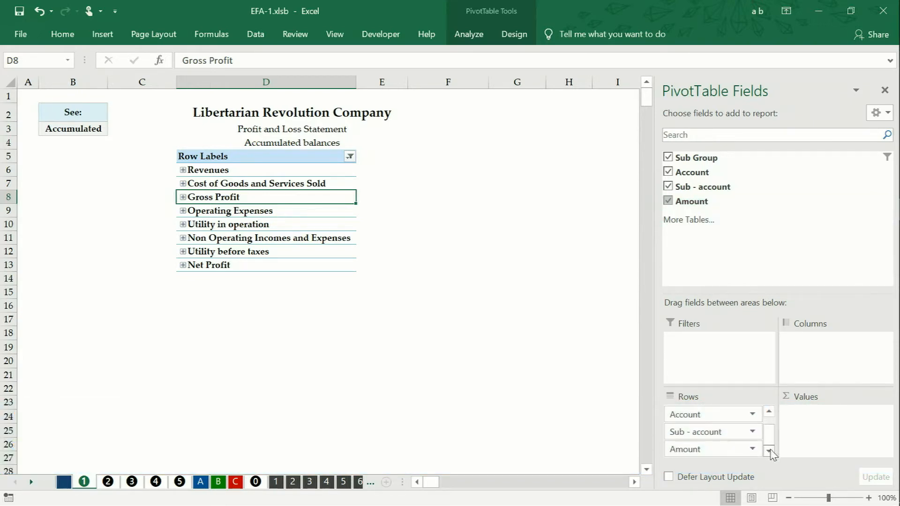
pyautogui.click(736, 451)
pyautogui.moveTo(736, 451); pyautogui.dragTo(803, 427)
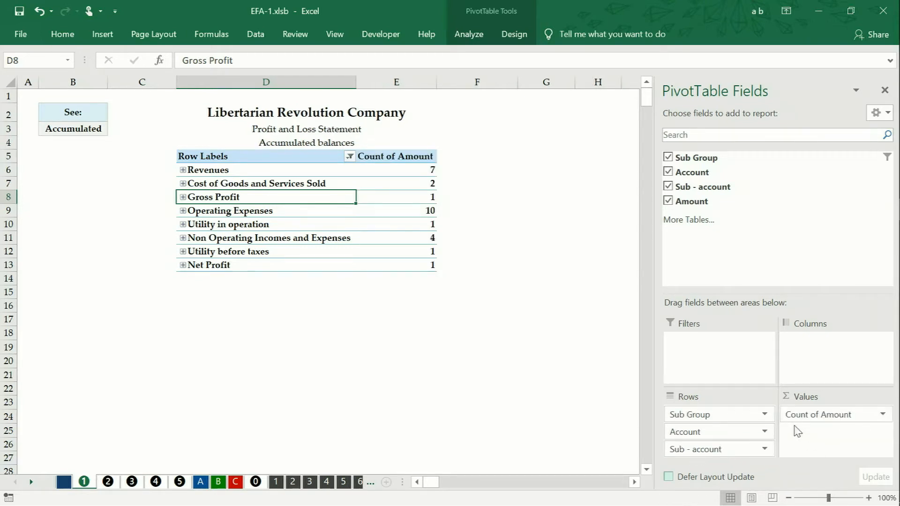
# Change the Amount value field's settings to summarize by Sum.
pyautogui.click(882, 419)
pyautogui.click(881, 419)
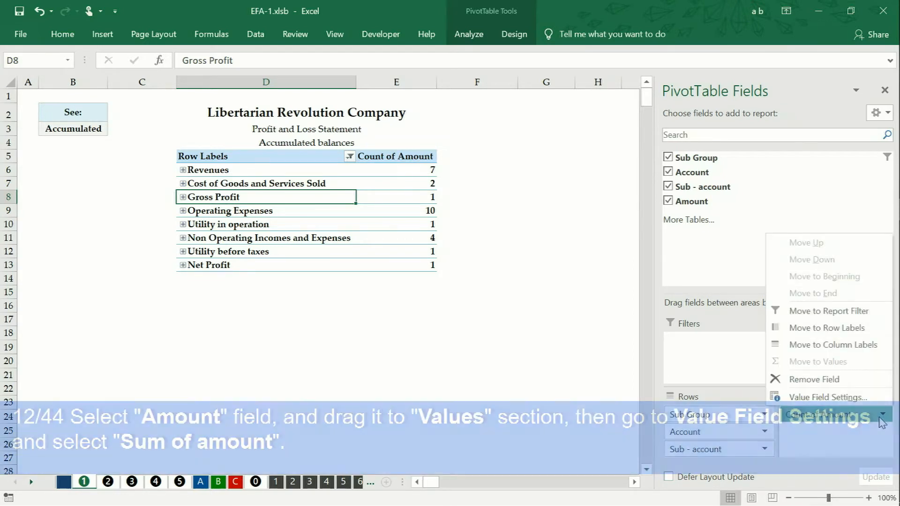
pyautogui.click(827, 397)
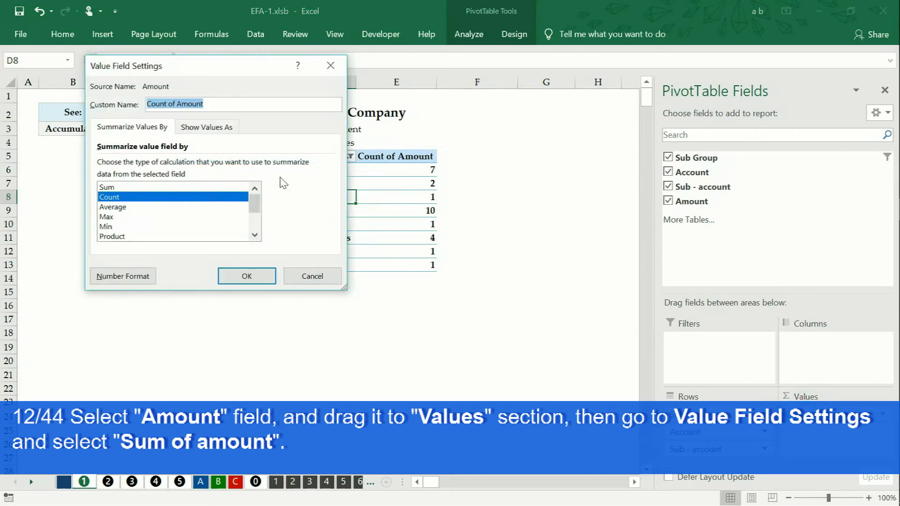
pyautogui.click(118, 188)
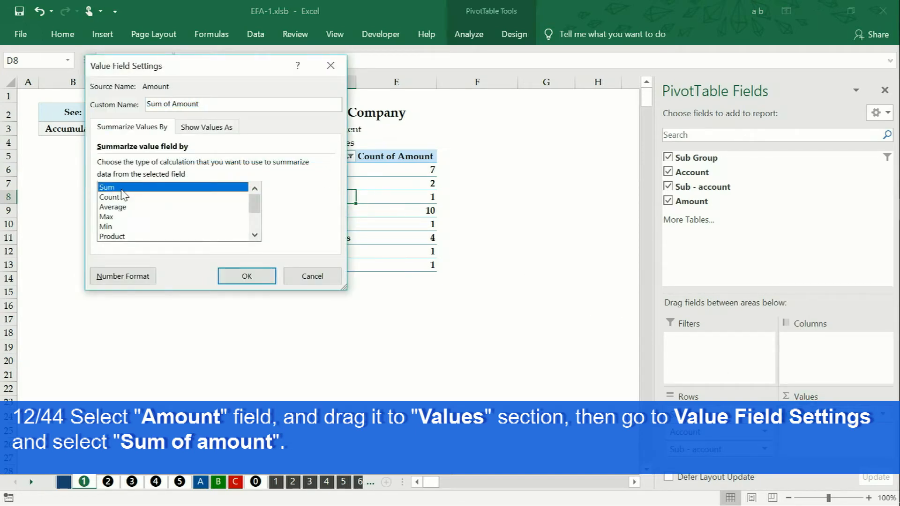
pyautogui.press('Return')
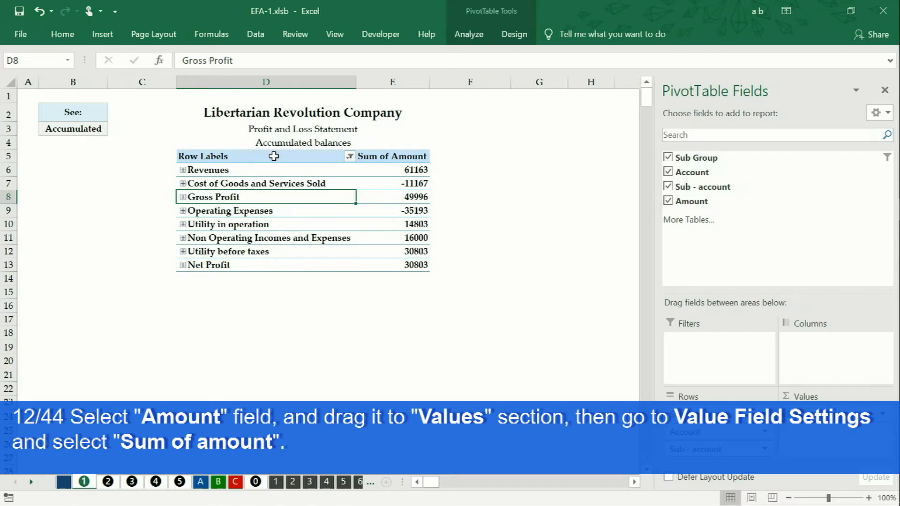
# Apply the custom number format _(* #.##0,00_);_(* (#.##0,00);_(* "-"??_);_(@_) to the whole of column E.
pyautogui.moveTo(392, 166); pyautogui.dragTo(395, 184)
pyautogui.click(406, 79)
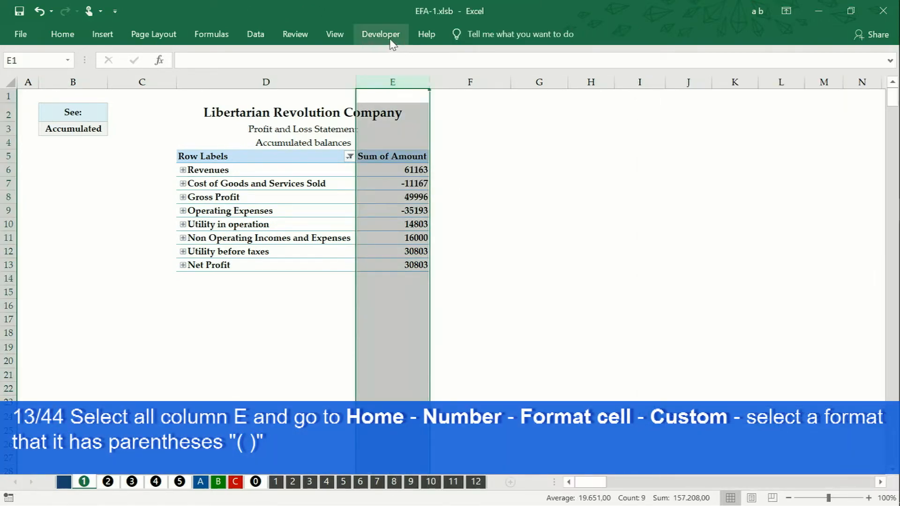
pyautogui.click(62, 34)
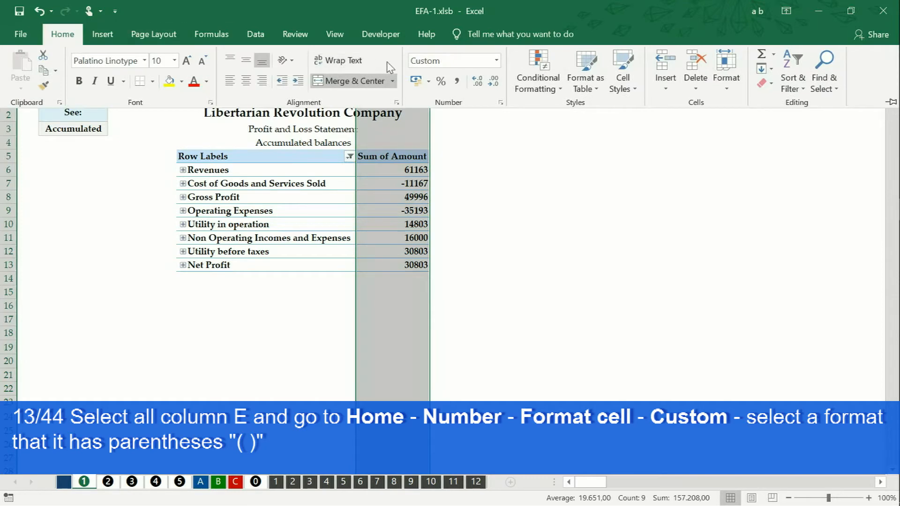
pyautogui.click(501, 103)
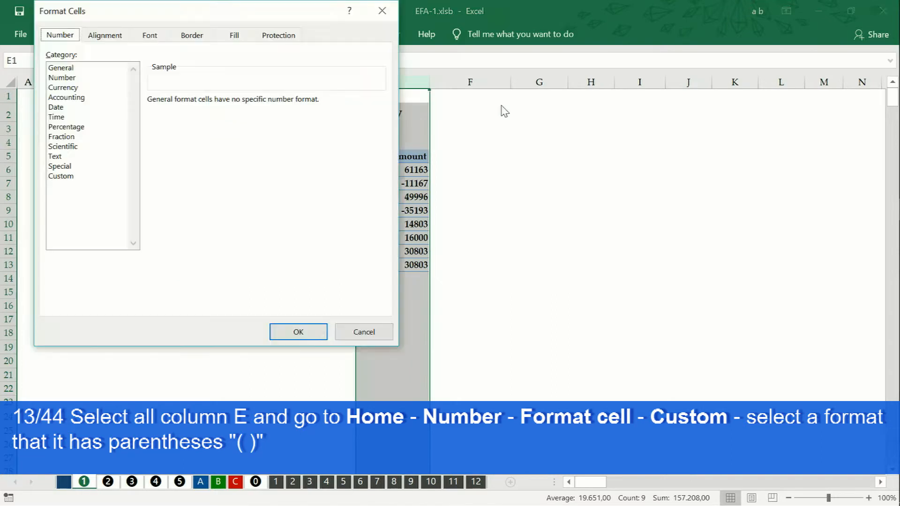
pyautogui.click(71, 177)
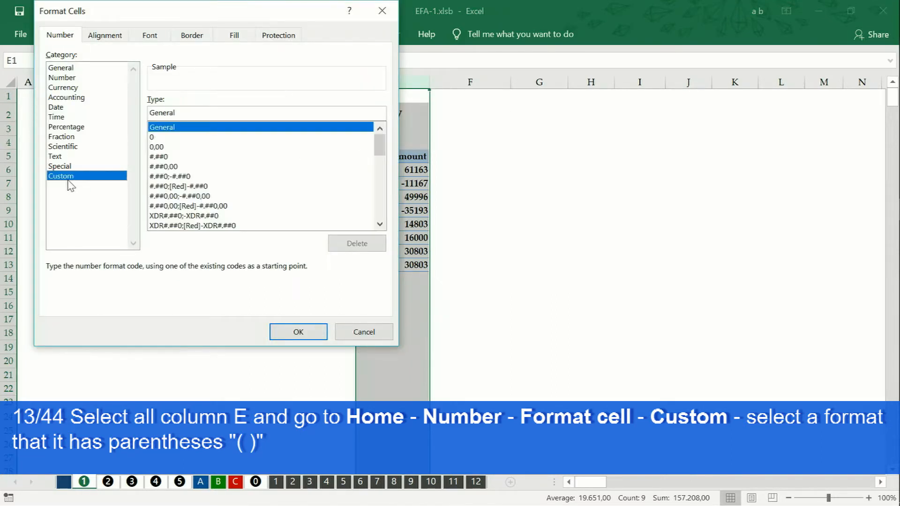
pyautogui.click(380, 224)
pyautogui.click(380, 224)
pyautogui.click(379, 224)
pyautogui.click(379, 224)
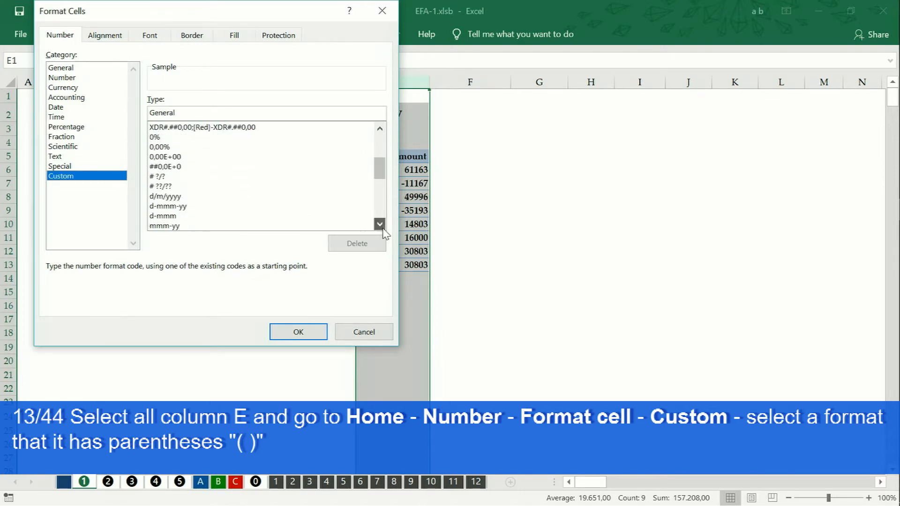
pyautogui.click(380, 224)
pyautogui.click(379, 224)
pyautogui.click(379, 224)
pyautogui.click(379, 224)
pyautogui.click(380, 224)
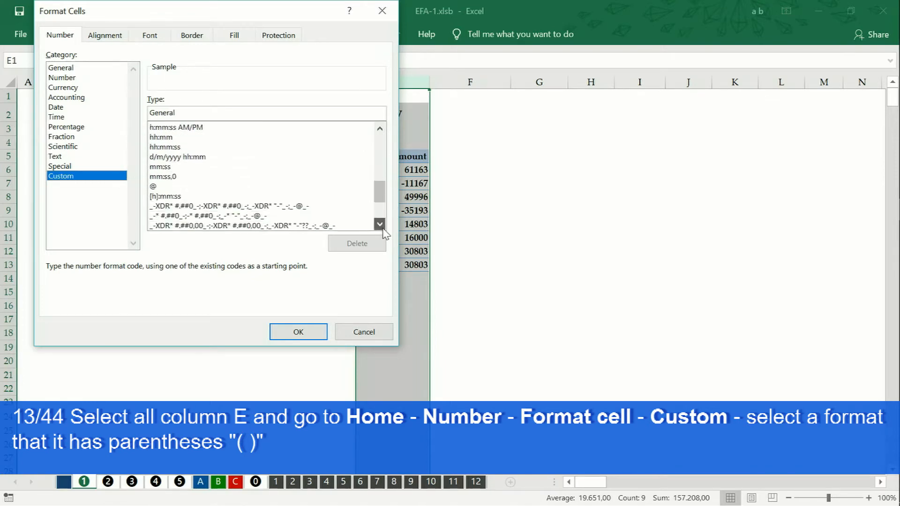
pyautogui.click(380, 224)
pyautogui.click(380, 224)
pyautogui.click(380, 224)
pyautogui.click(248, 216)
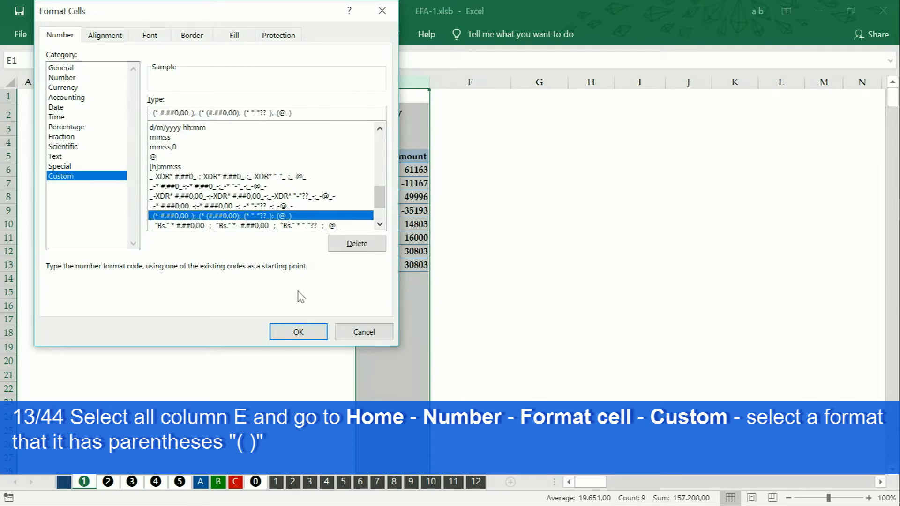
pyautogui.click(300, 333)
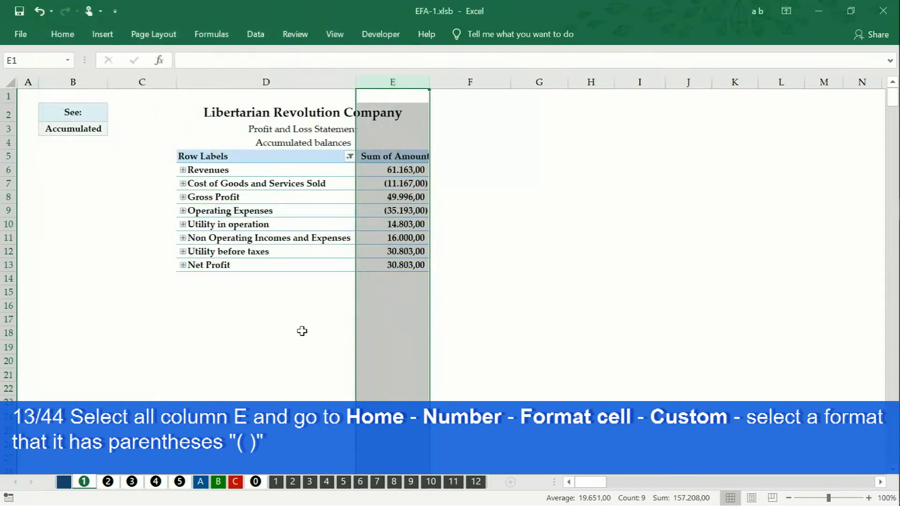
pyautogui.click(324, 158)
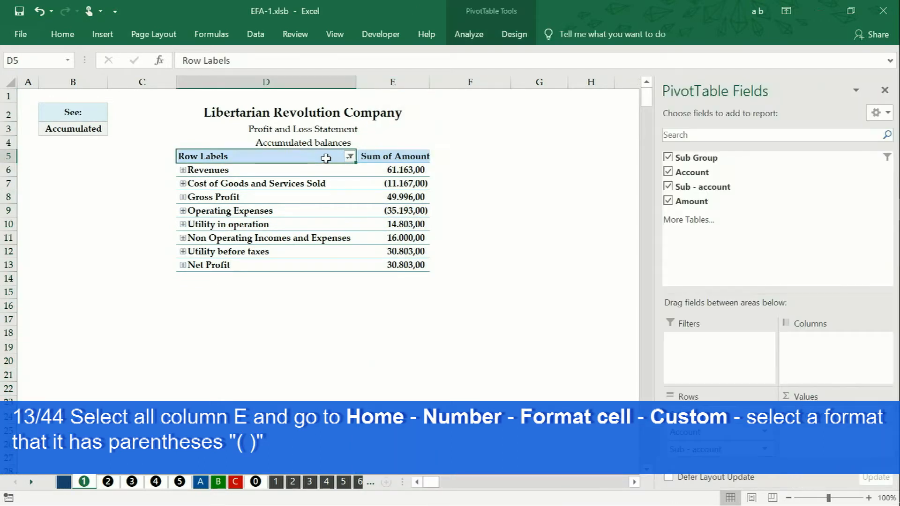
# Rename the pivot table's row label header as Accounts and the Sum of Amount header as 2018.
pyautogui.write('A')
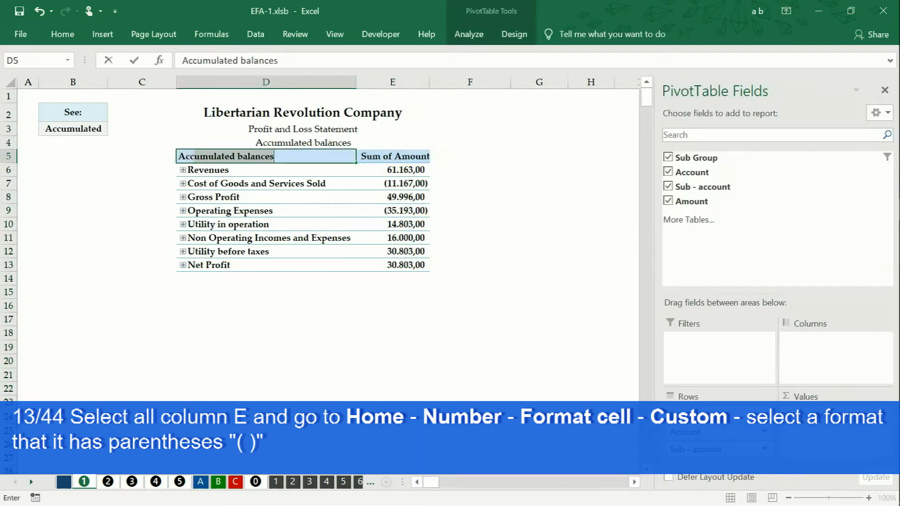
pyautogui.write('ccounts')
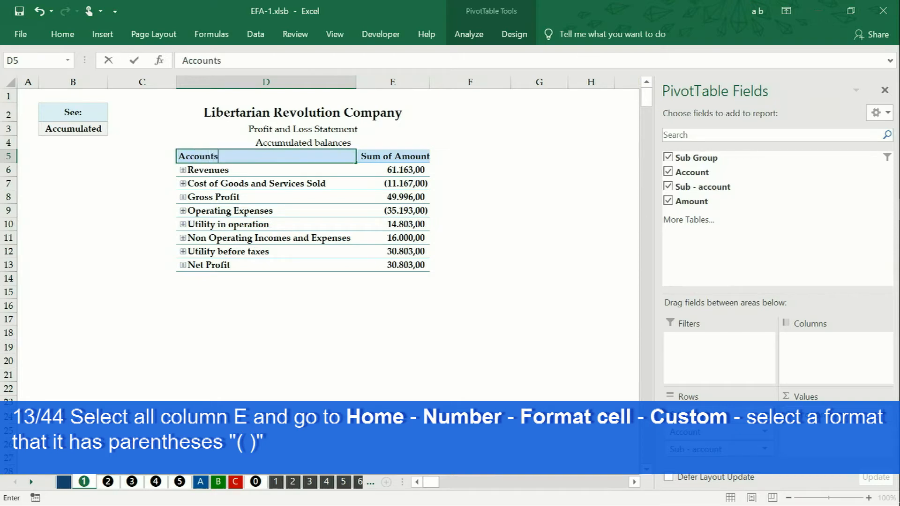
pyautogui.click(416, 157)
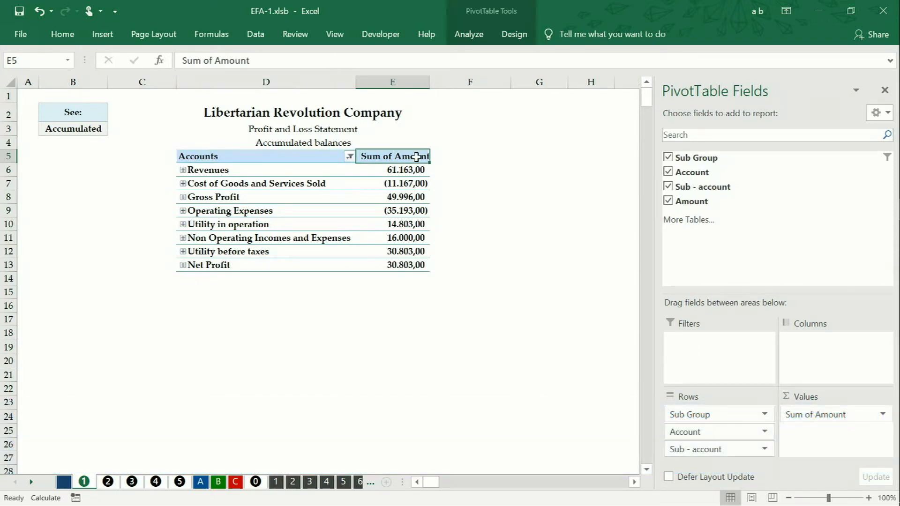
pyautogui.write('2018')
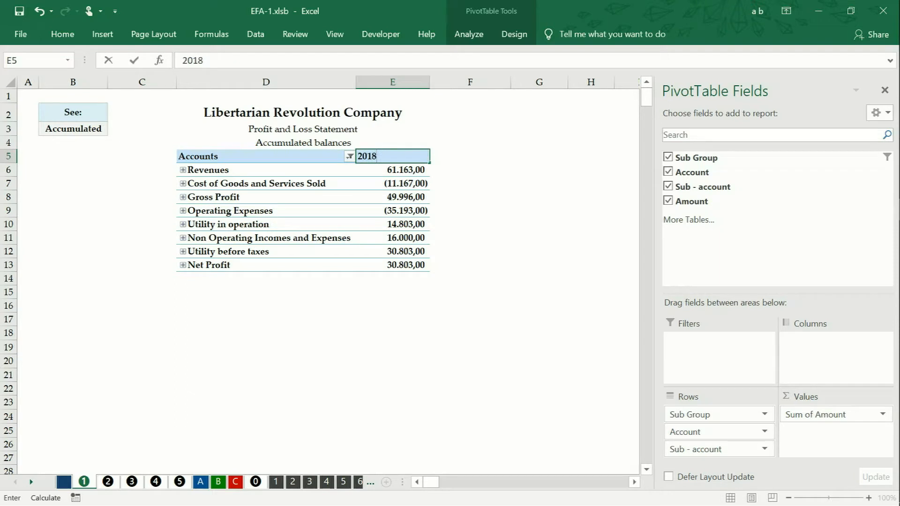
pyautogui.press('Return')
pyautogui.press('Return')
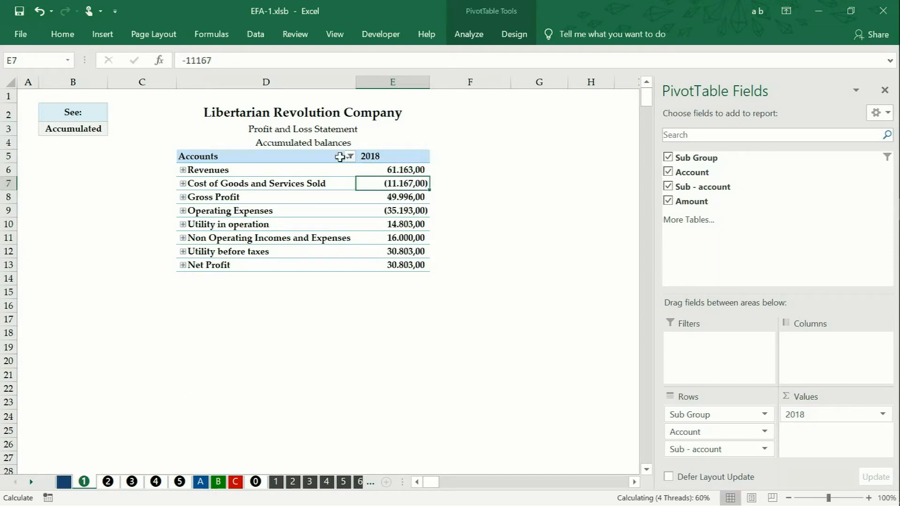
# Center the Accounts and 2018 header cells horizontally and align them vertically to the middle.
pyautogui.moveTo(343, 156); pyautogui.dragTo(368, 158)
pyautogui.click(62, 34)
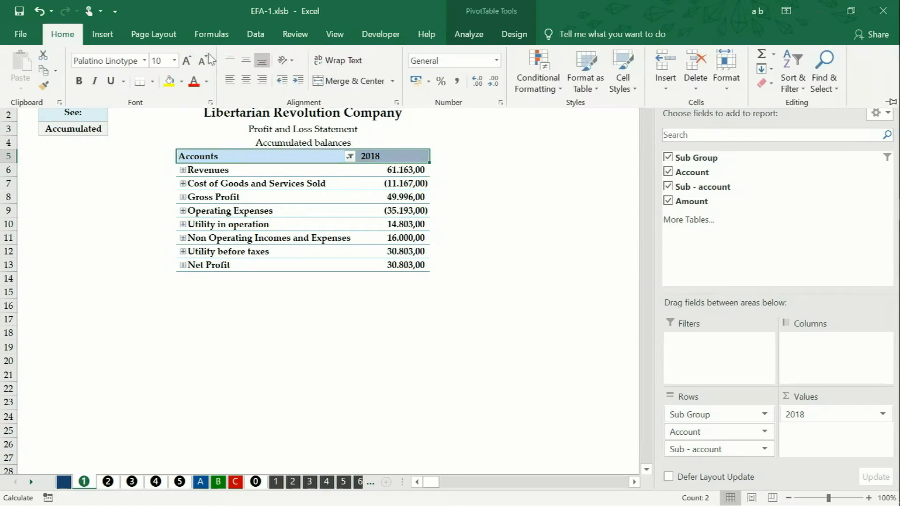
pyautogui.click(247, 81)
pyautogui.click(246, 60)
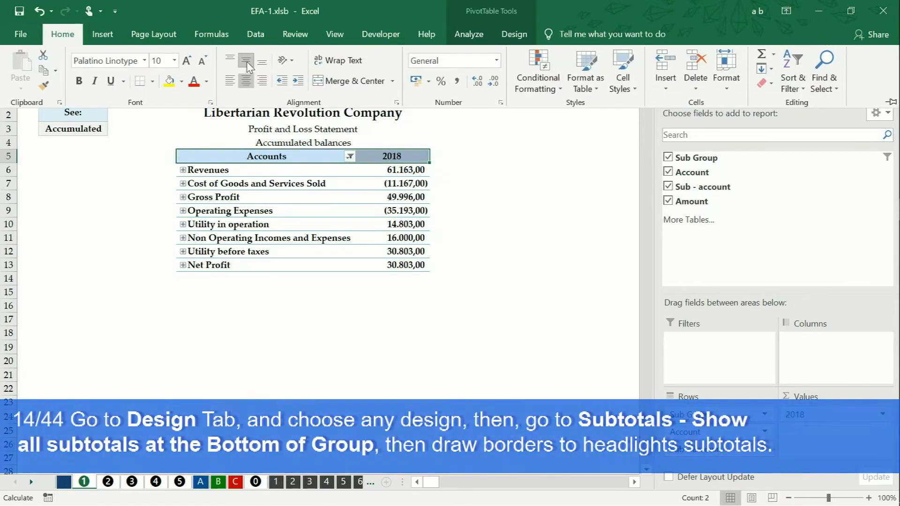
# Apply the plain pivot table style without fills or lines and show all subtotals at the bottom of each group.
pyautogui.click(269, 171)
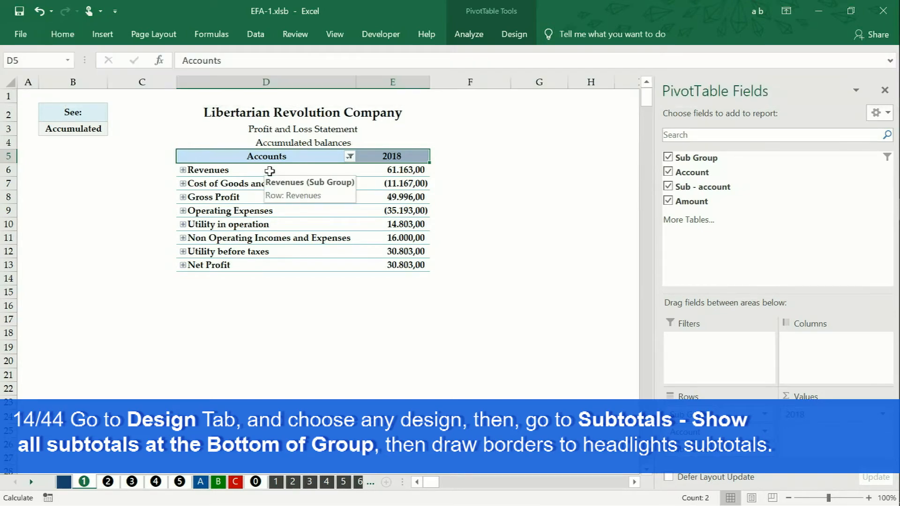
pyautogui.click(269, 171)
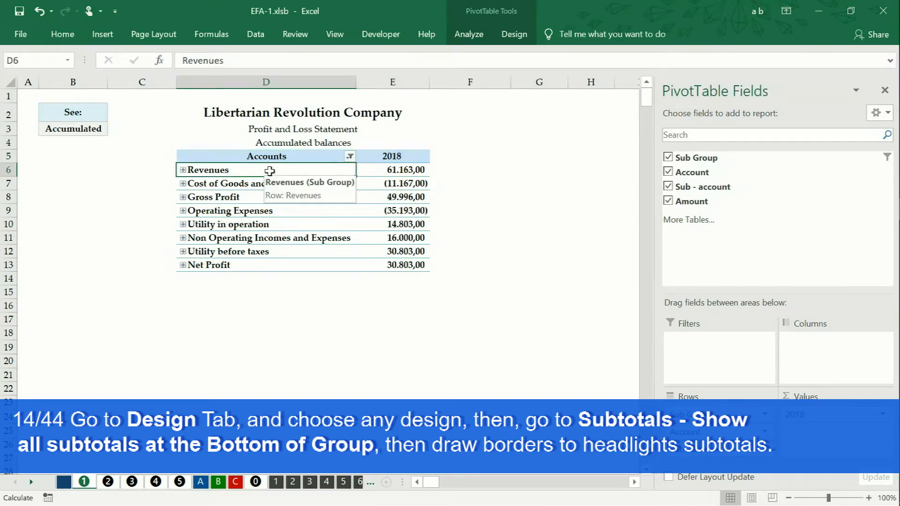
pyautogui.click(508, 36)
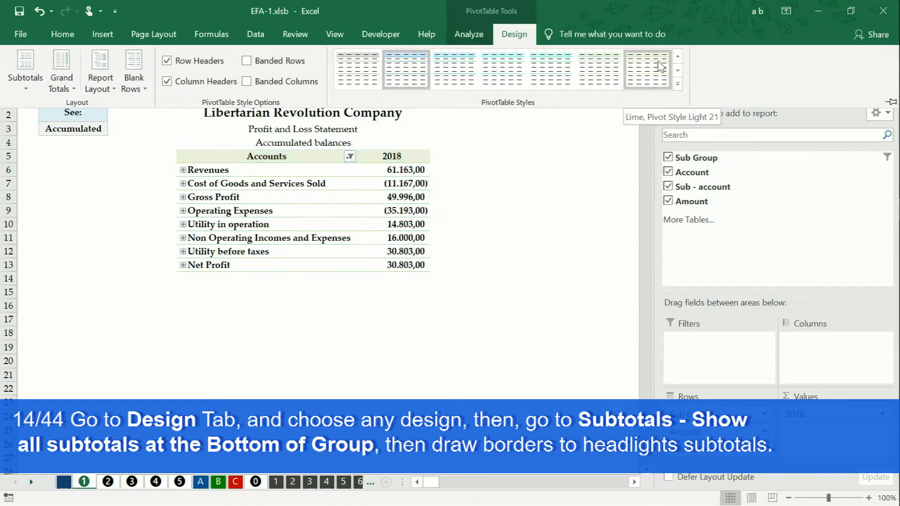
pyautogui.click(677, 57)
pyautogui.click(678, 57)
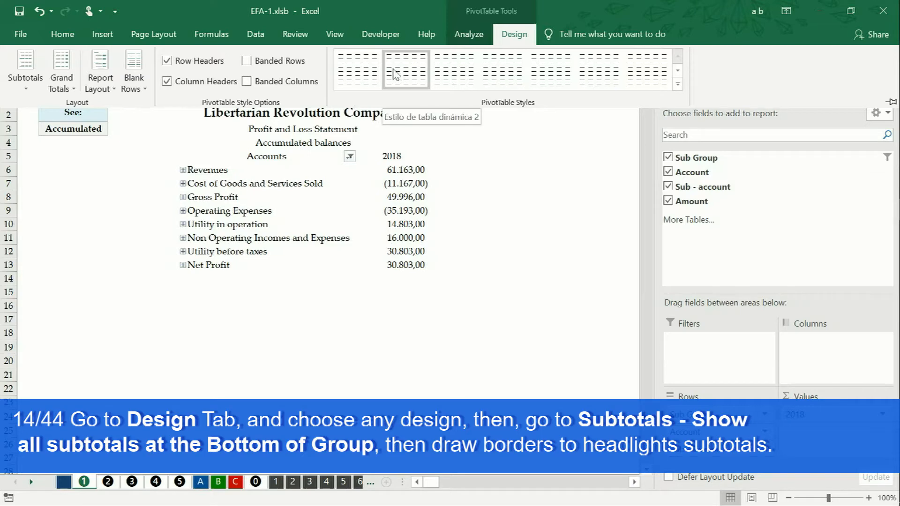
pyautogui.click(371, 77)
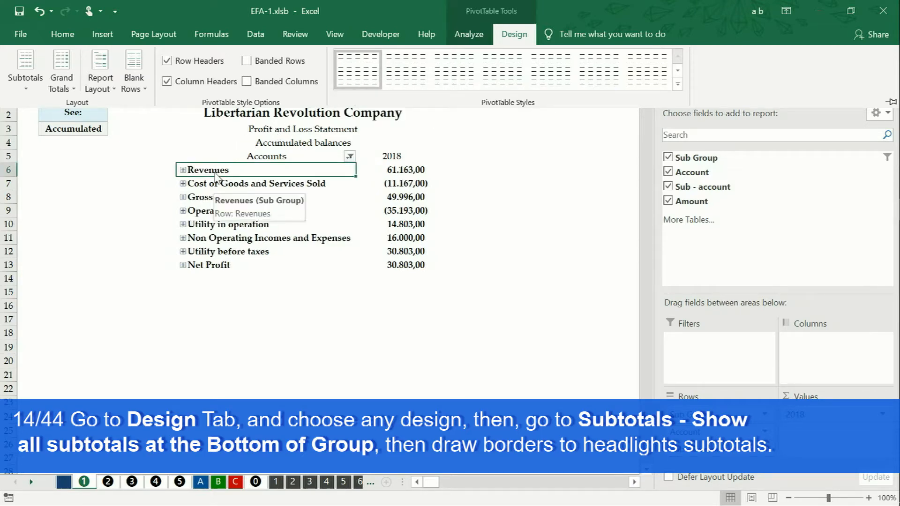
pyautogui.click(22, 75)
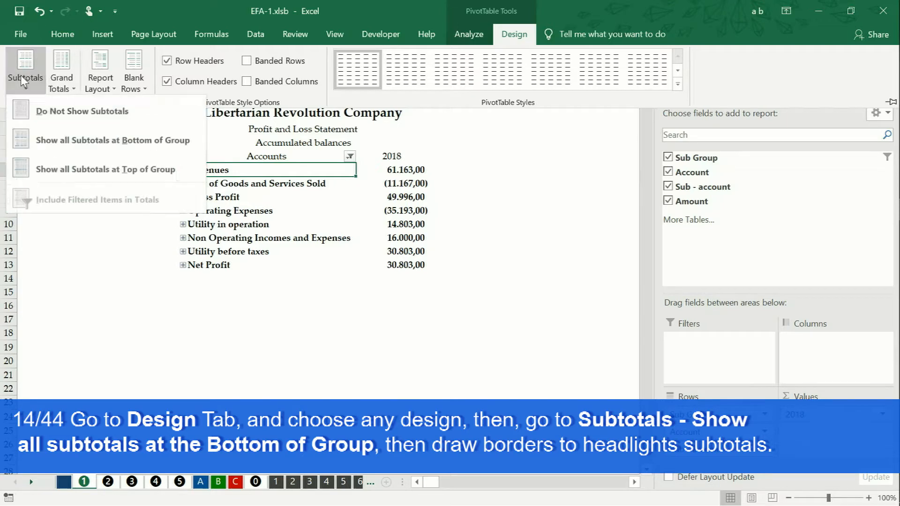
pyautogui.click(80, 140)
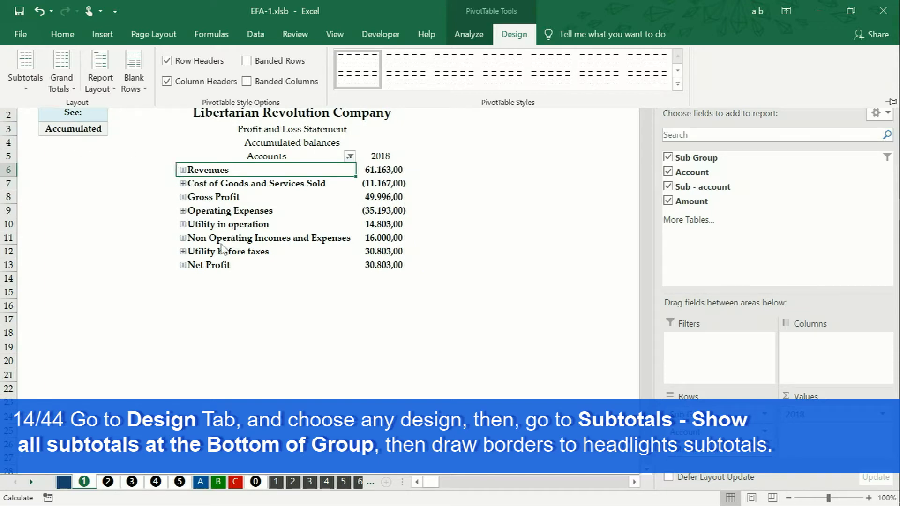
# Add a Top and Double Bottom Border to the Net Profit row, covering its label and amount.
pyautogui.click(194, 264)
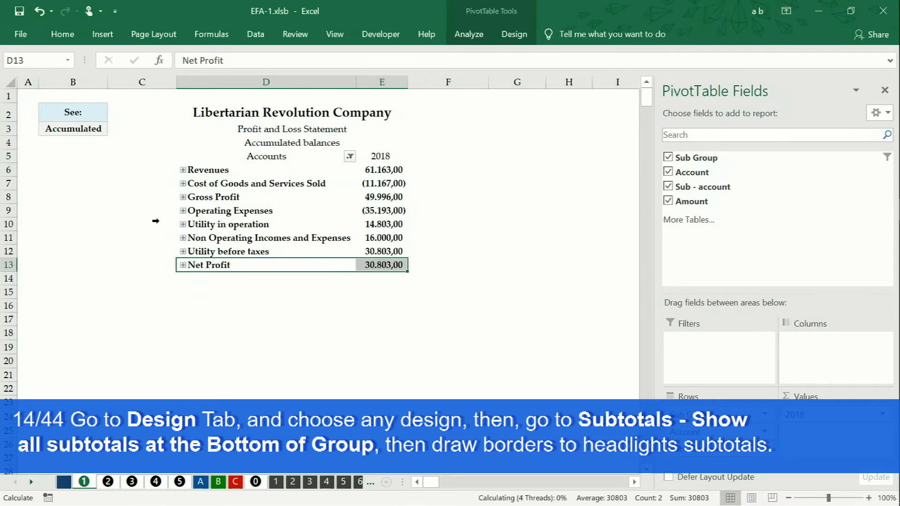
pyautogui.click(63, 34)
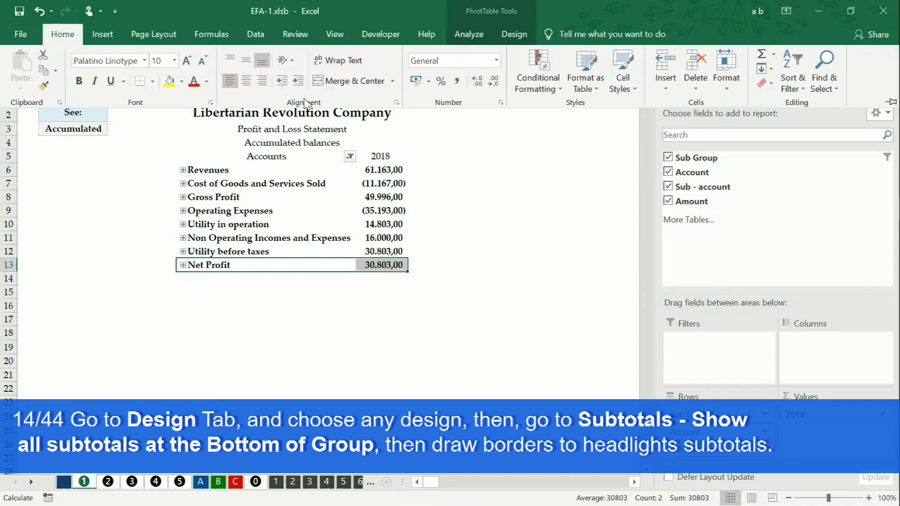
pyautogui.click(152, 81)
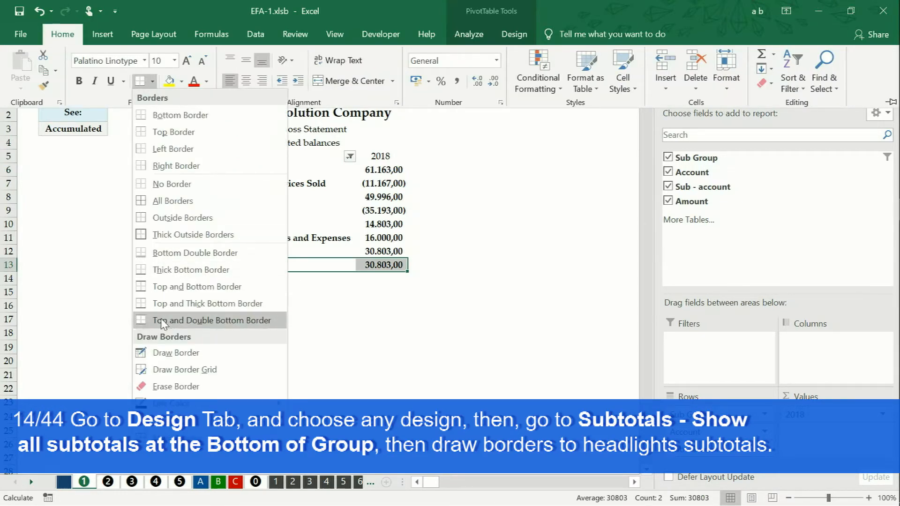
pyautogui.click(141, 323)
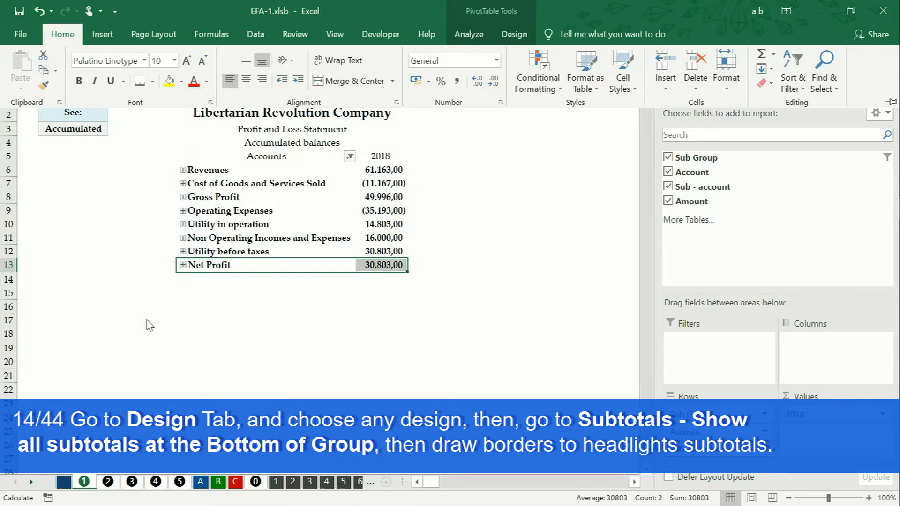
# Add a top border to the Gross Profit row across its label and amount.
pyautogui.click(226, 198)
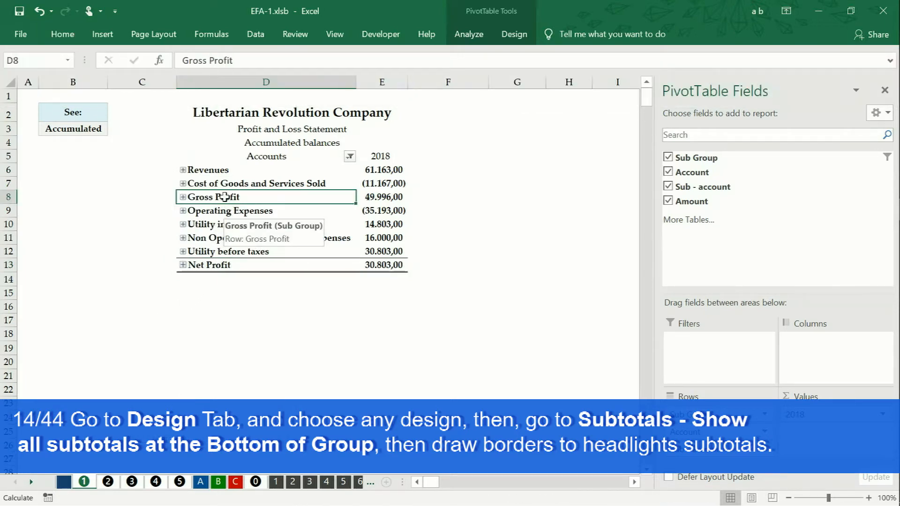
pyautogui.moveTo(351, 192); pyautogui.dragTo(384, 197)
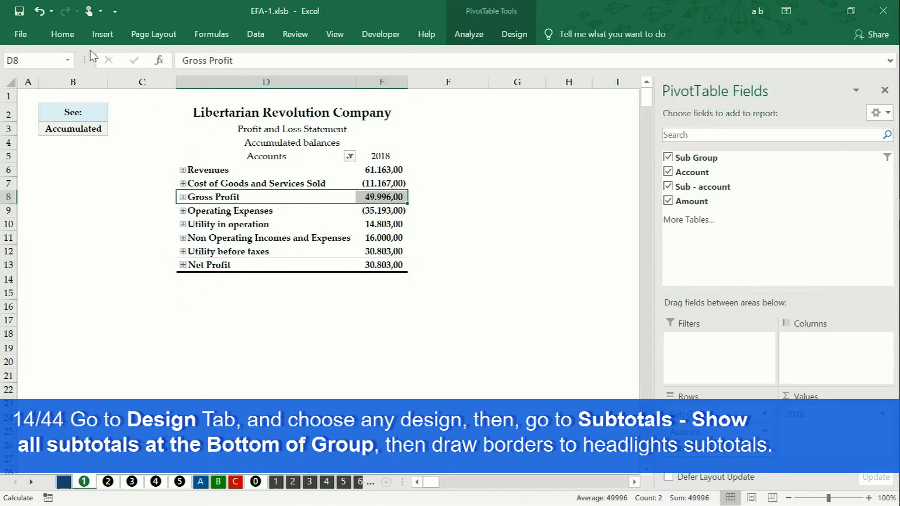
pyautogui.click(64, 34)
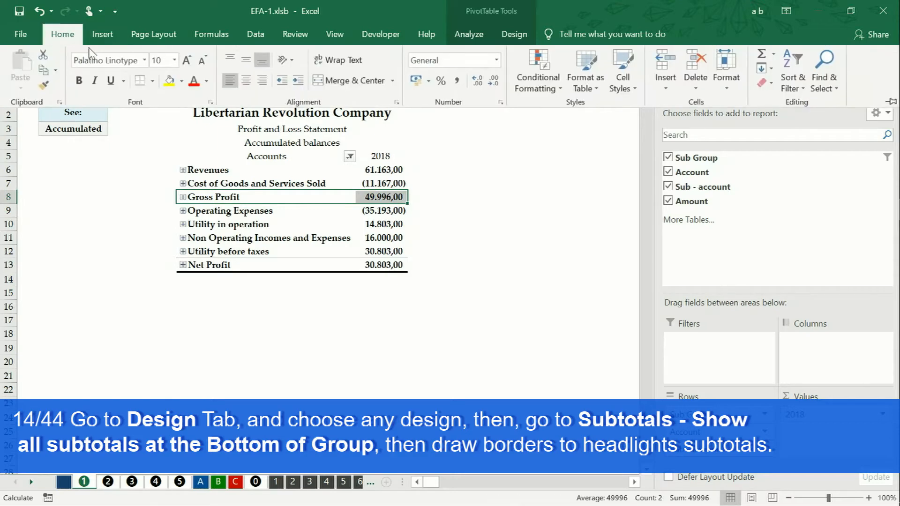
pyautogui.click(153, 82)
pyautogui.click(142, 132)
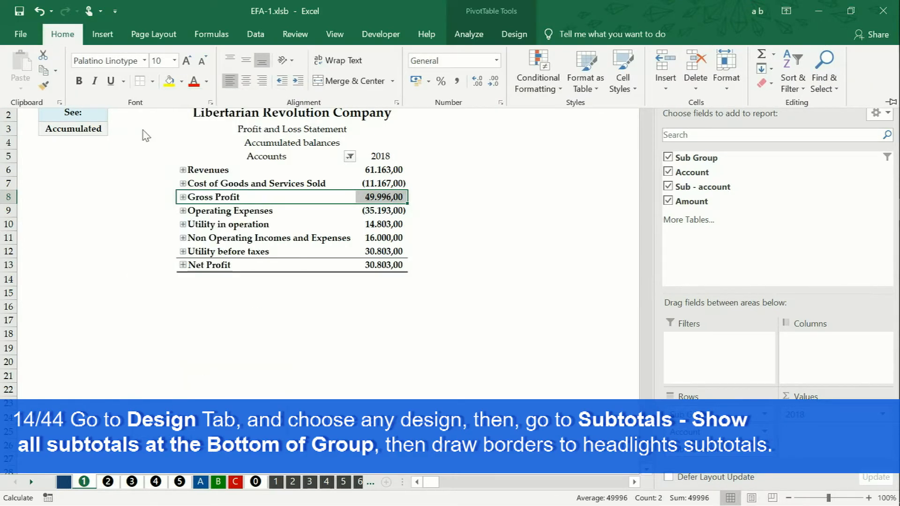
# Add a top border to the Utility in operation row across its label and amount.
pyautogui.click(215, 230)
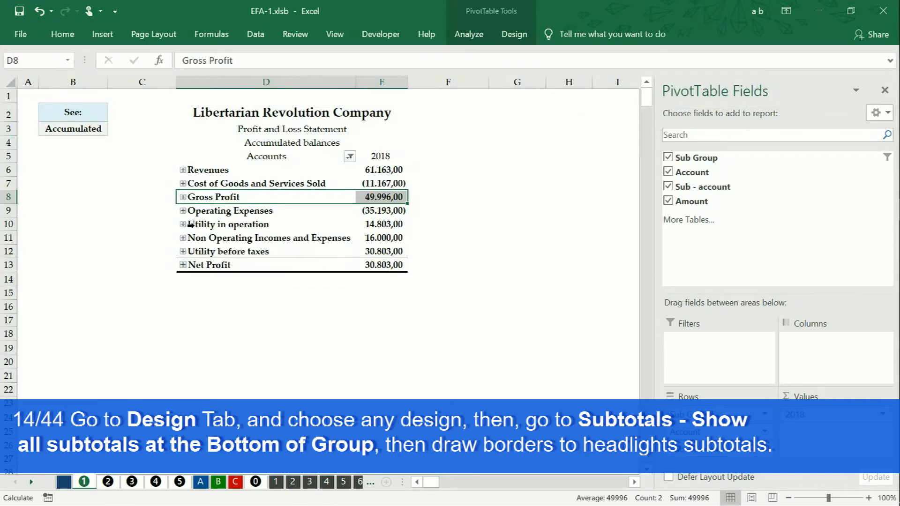
pyautogui.click(188, 225)
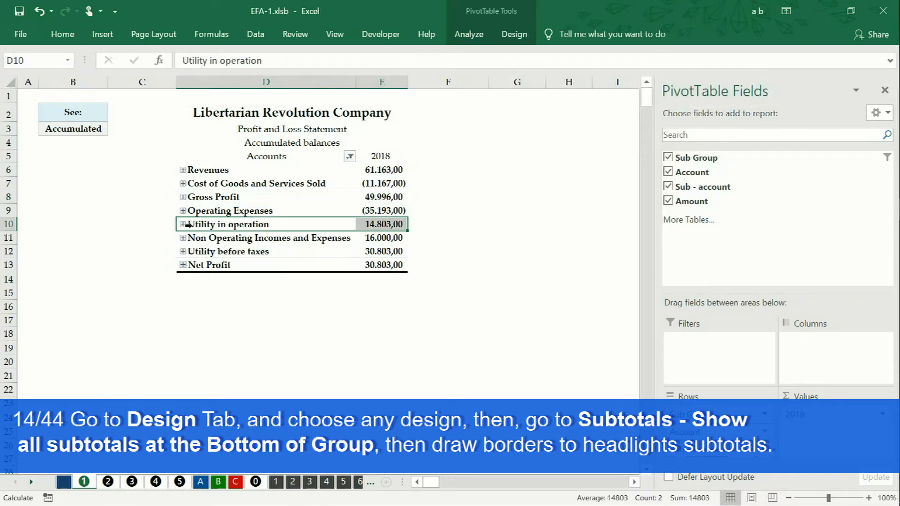
pyautogui.click(63, 34)
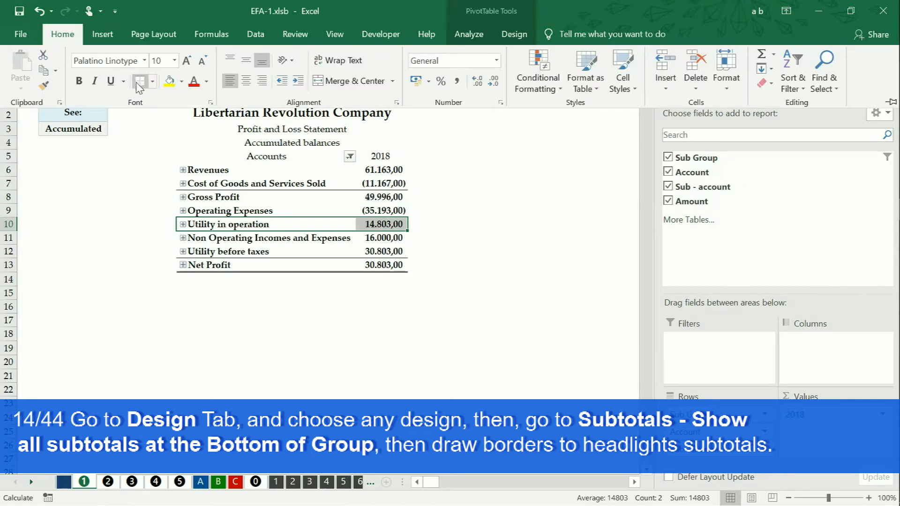
pyautogui.click(257, 239)
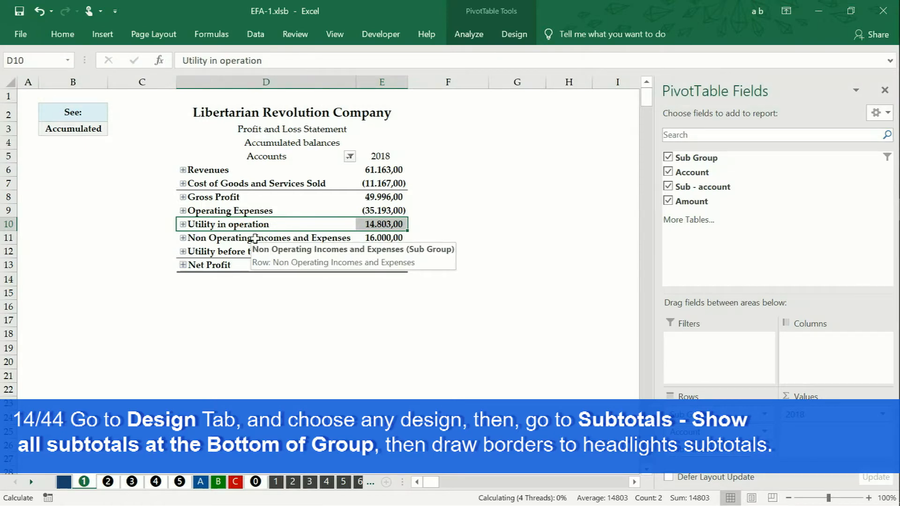
# Expand the Revenues sub group to show its Sales of Goods accounts.
pyautogui.click(184, 170)
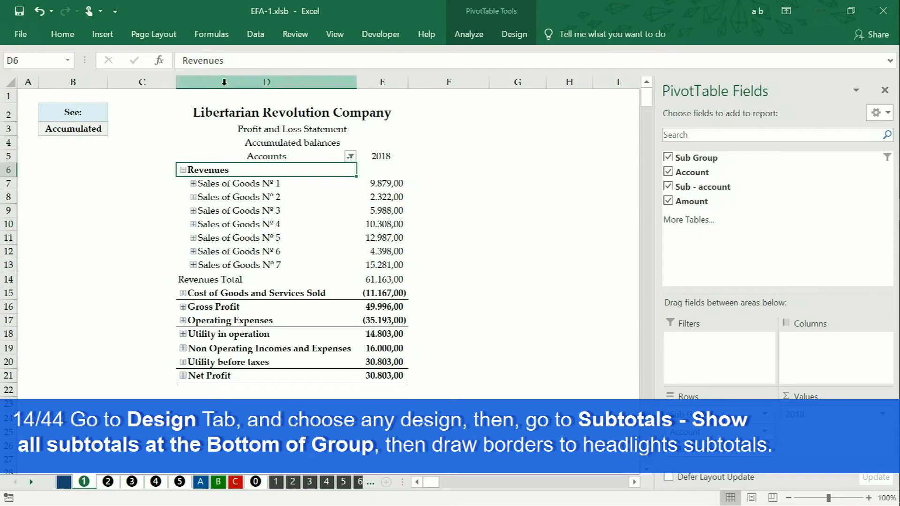
pyautogui.click(195, 183)
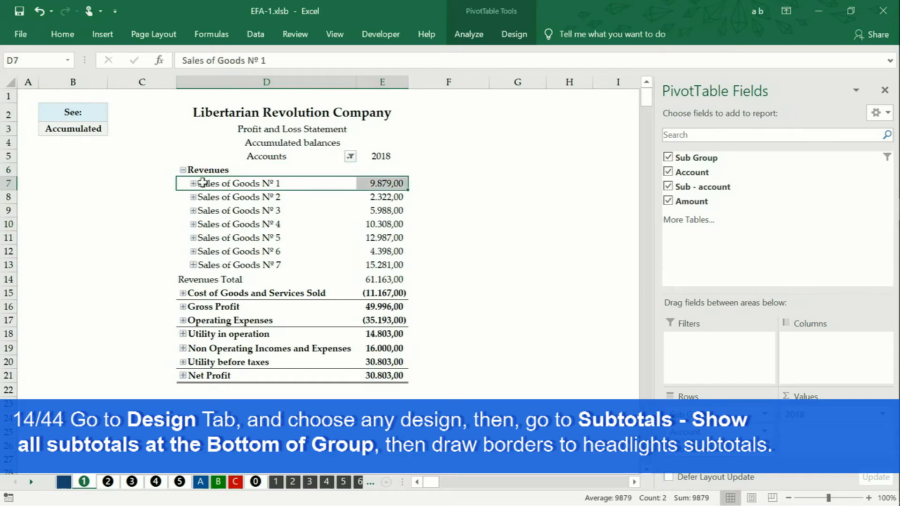
pyautogui.click(205, 177)
pyautogui.click(205, 183)
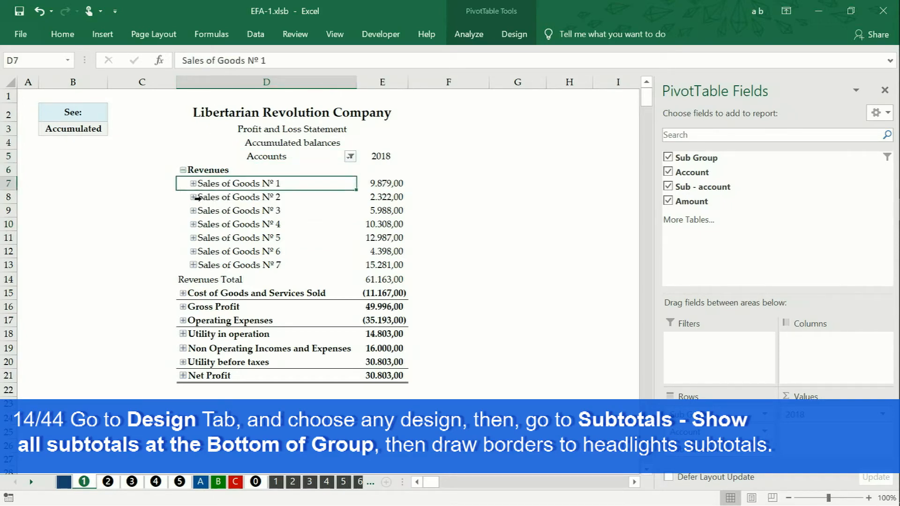
# Rename the Revenues subtotal row label as Total Revenues.
pyautogui.click(179, 281)
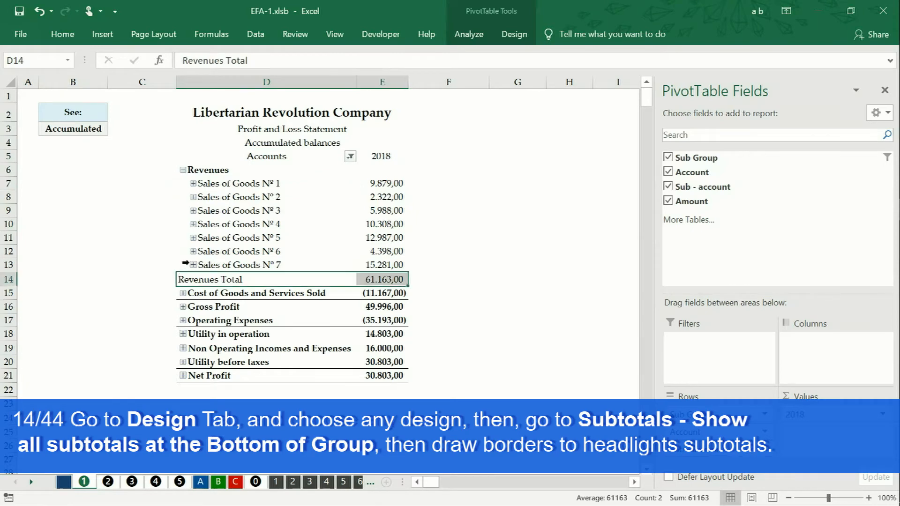
pyautogui.click(61, 34)
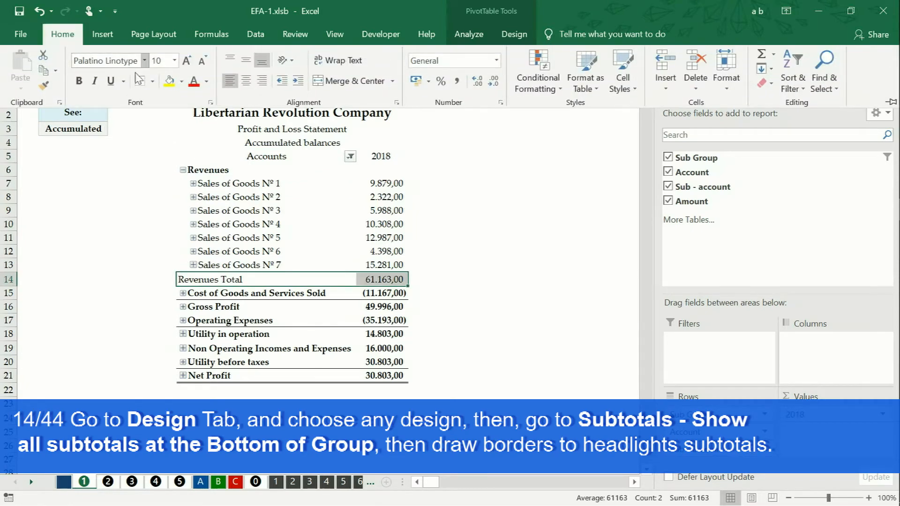
pyautogui.click(270, 280)
pyautogui.moveTo(220, 60); pyautogui.dragTo(248, 61)
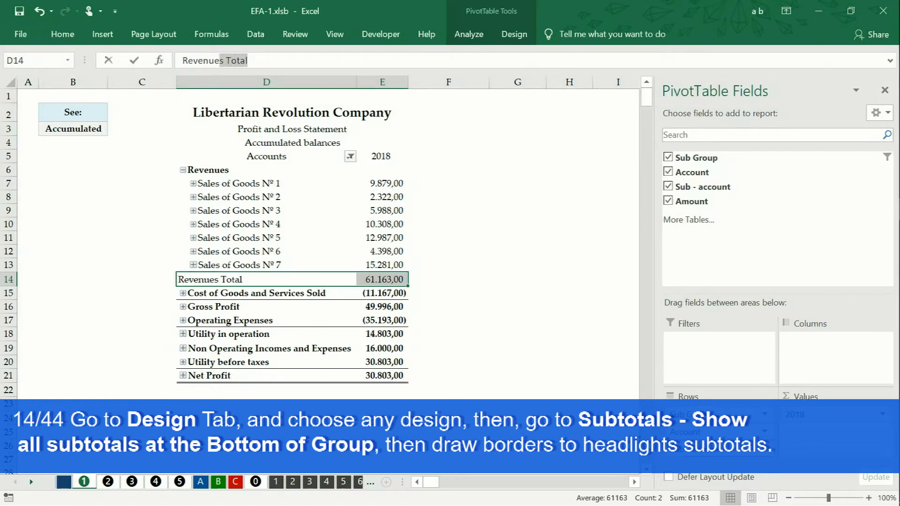
pyautogui.click(249, 61)
pyautogui.press('BackSpace')
pyautogui.press('BackSpace')
pyautogui.press('BackSpace')
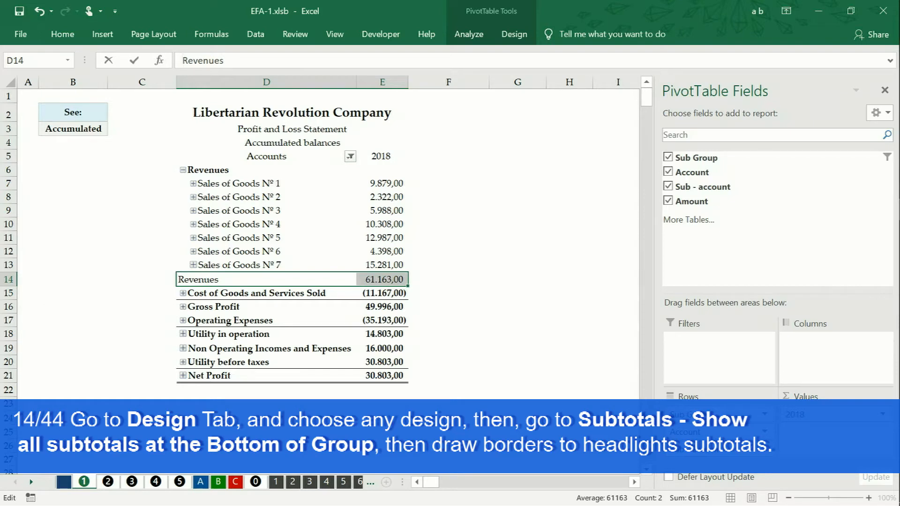
pyautogui.write('Total')
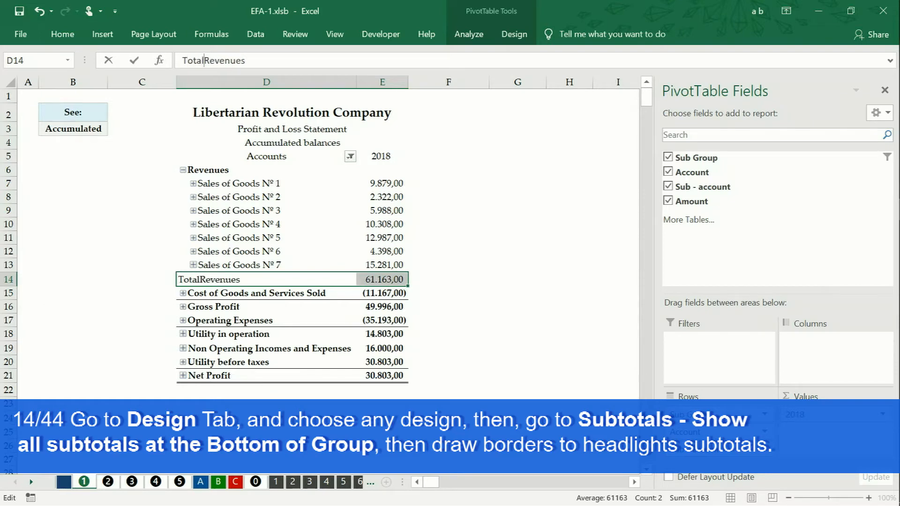
pyautogui.press('Return')
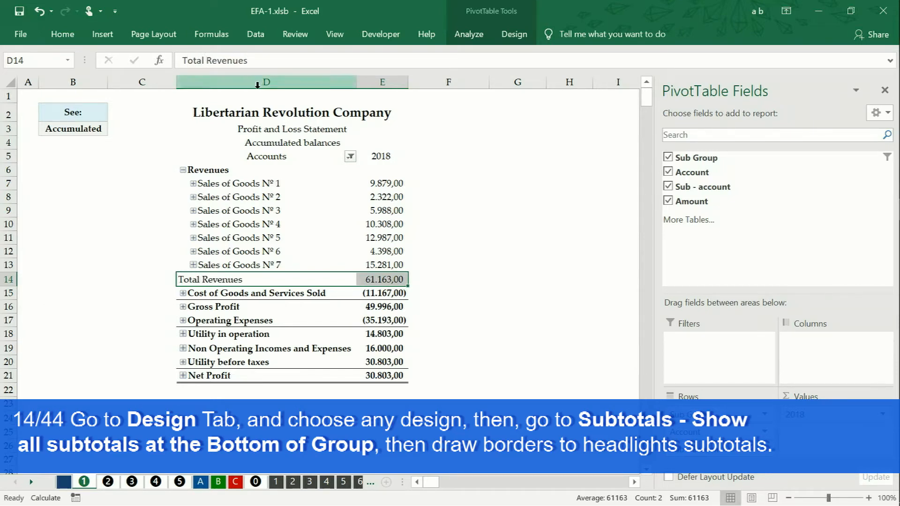
# Make the Total Revenues subtotal row bold, including its amount.
pyautogui.click(219, 274)
pyautogui.click(196, 280)
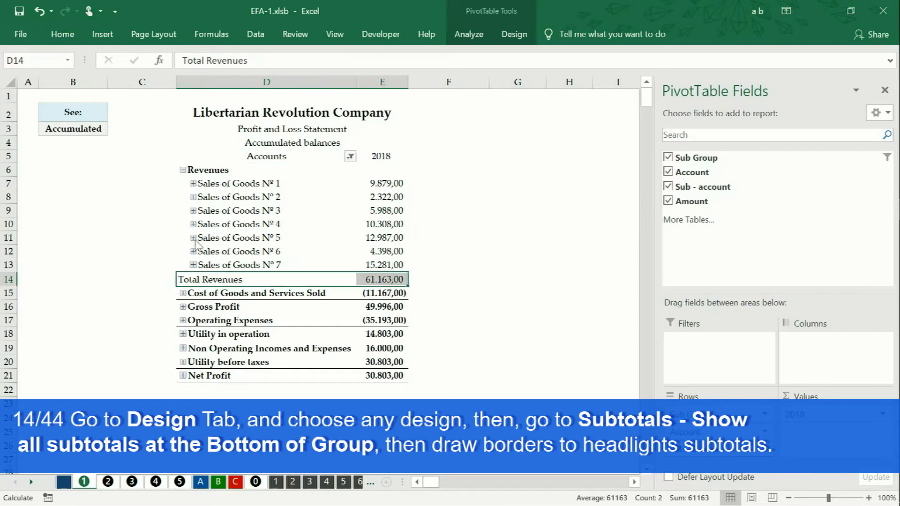
pyautogui.click(62, 34)
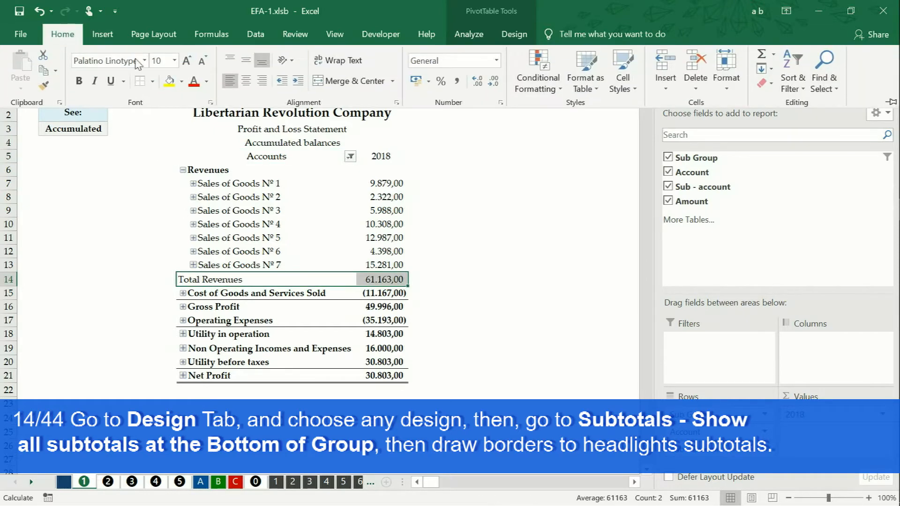
pyautogui.click(80, 82)
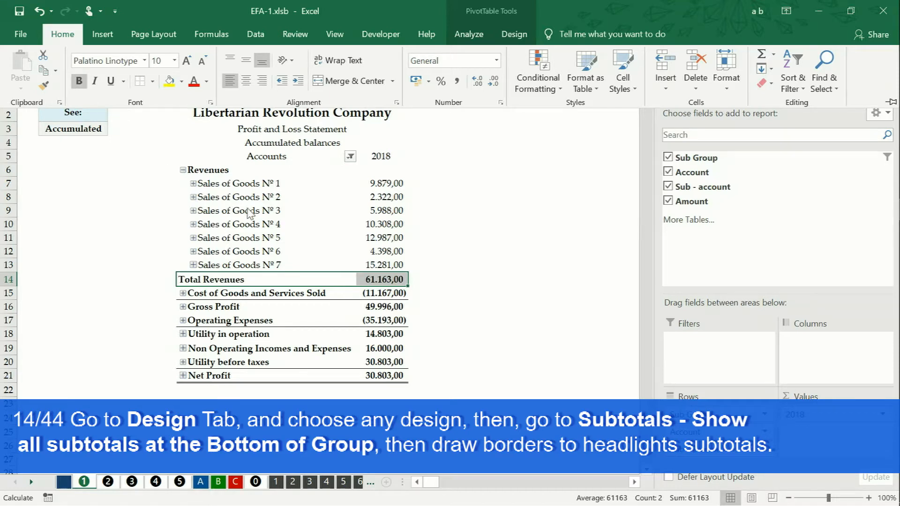
# Left-align the Sales of Goods account labels under Revenues so that their extra indentation is removed.
pyautogui.click(251, 178)
pyautogui.click(252, 176)
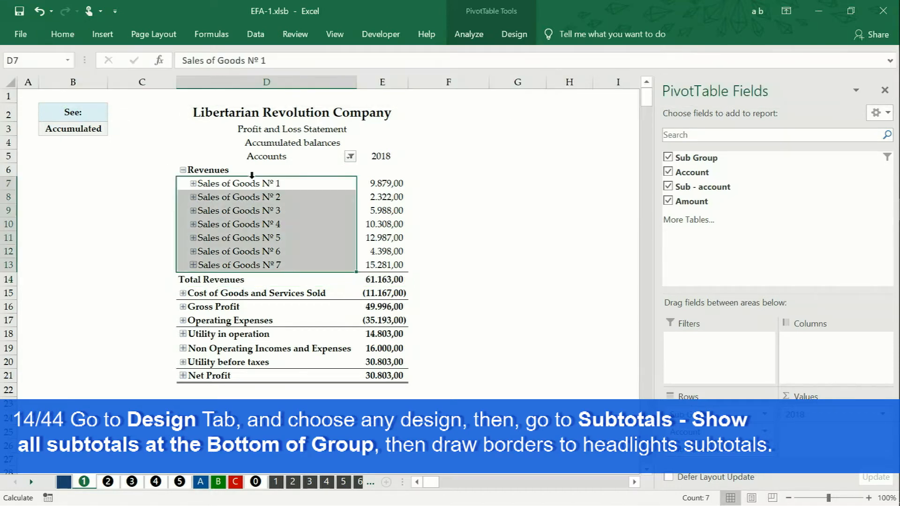
pyautogui.click(70, 41)
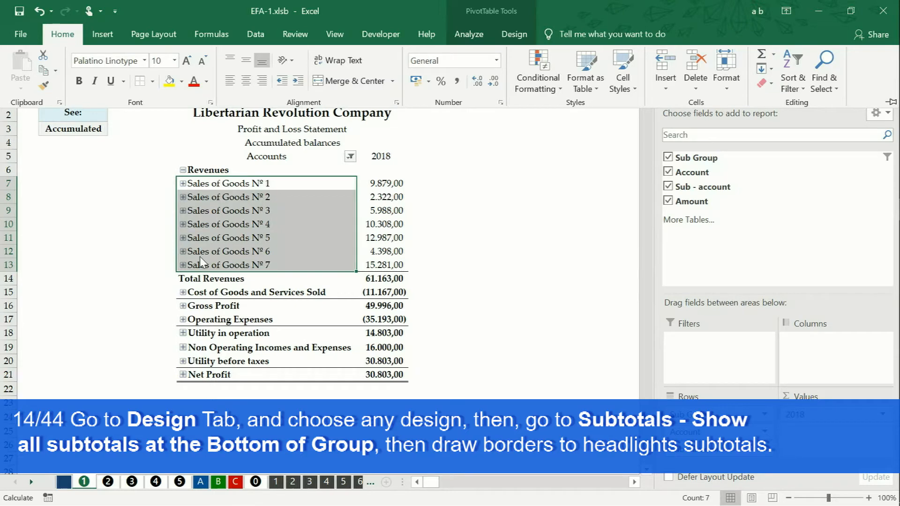
# Add a bottom border to the header row across the Accounts and 2018 cells.
pyautogui.click(192, 169)
pyautogui.click(192, 169)
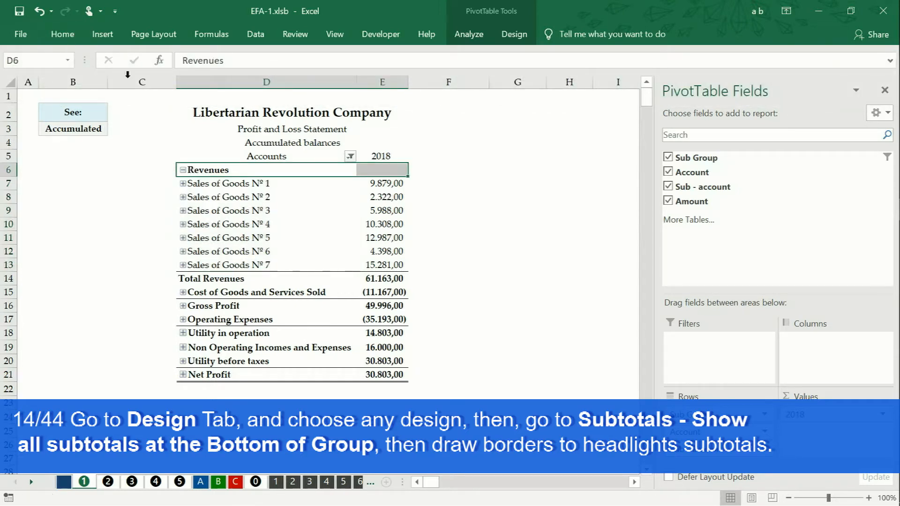
pyautogui.click(185, 154)
pyautogui.moveTo(235, 155); pyautogui.dragTo(382, 155)
pyautogui.click(62, 34)
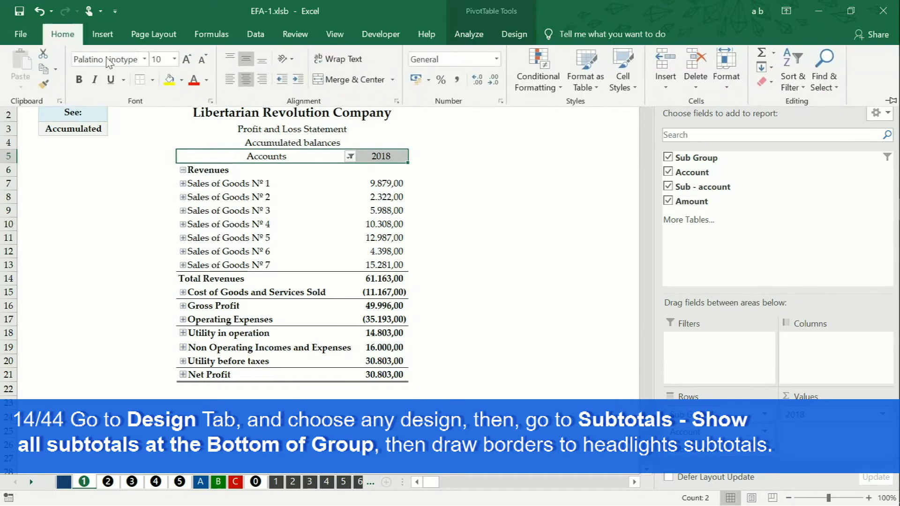
pyautogui.click(154, 82)
pyautogui.click(143, 119)
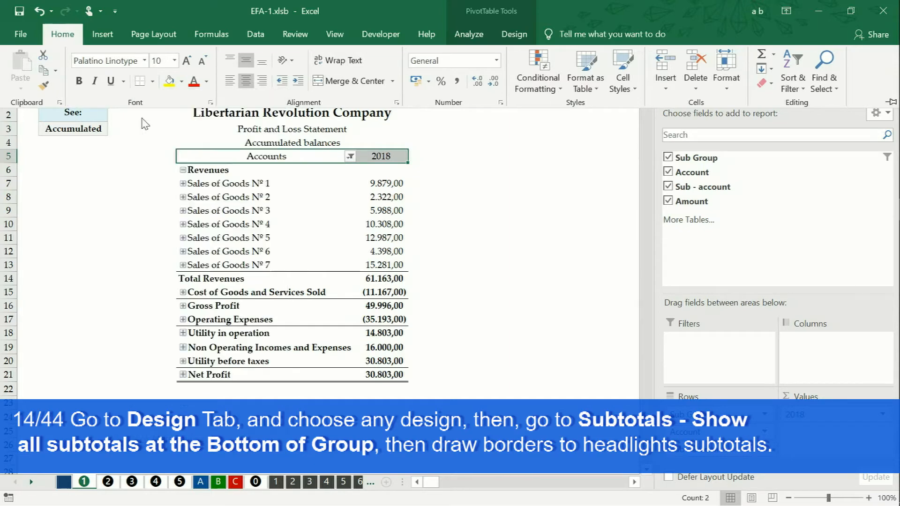
# Make the header row bold, with the Accounts heading left-aligned and the 2018 heading centered.
pyautogui.click(228, 81)
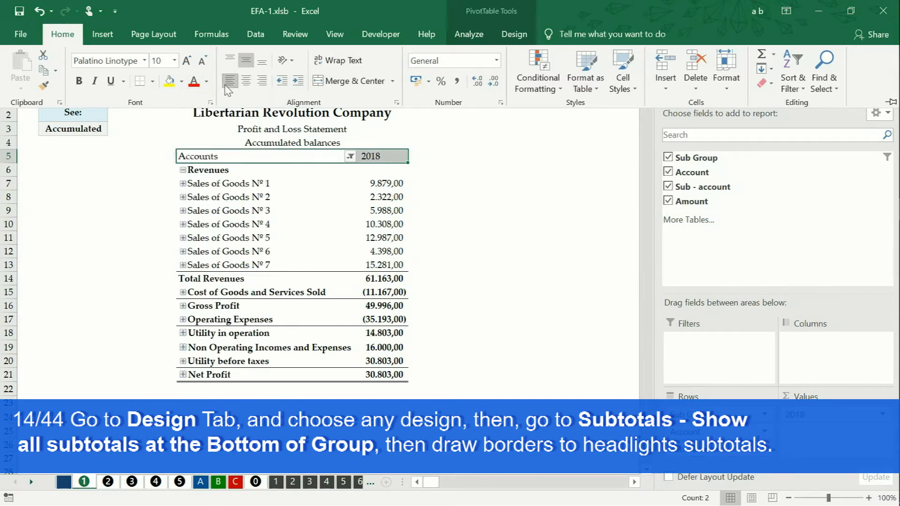
pyautogui.click(83, 85)
pyautogui.click(365, 158)
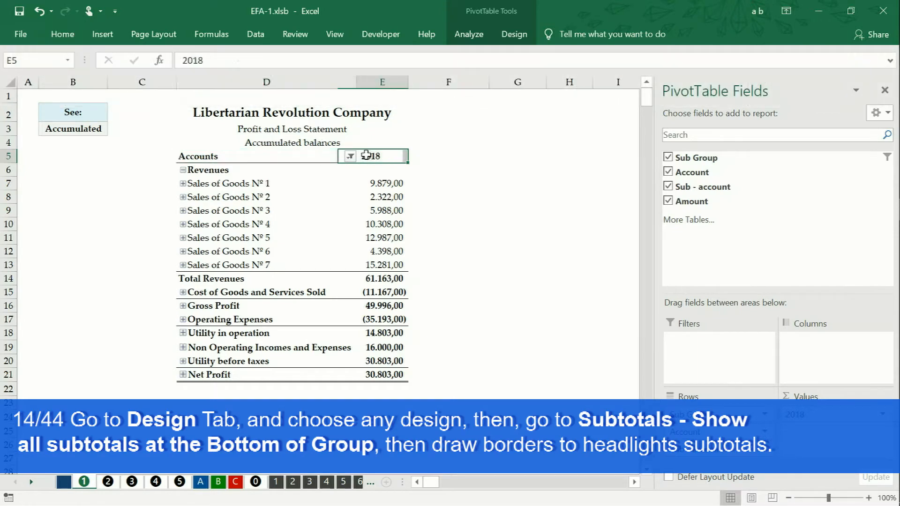
pyautogui.click(62, 34)
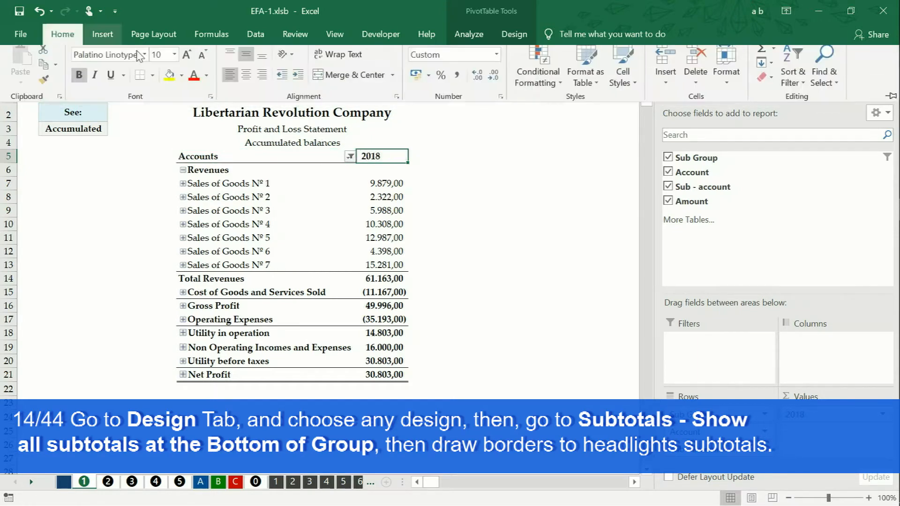
pyautogui.click(245, 82)
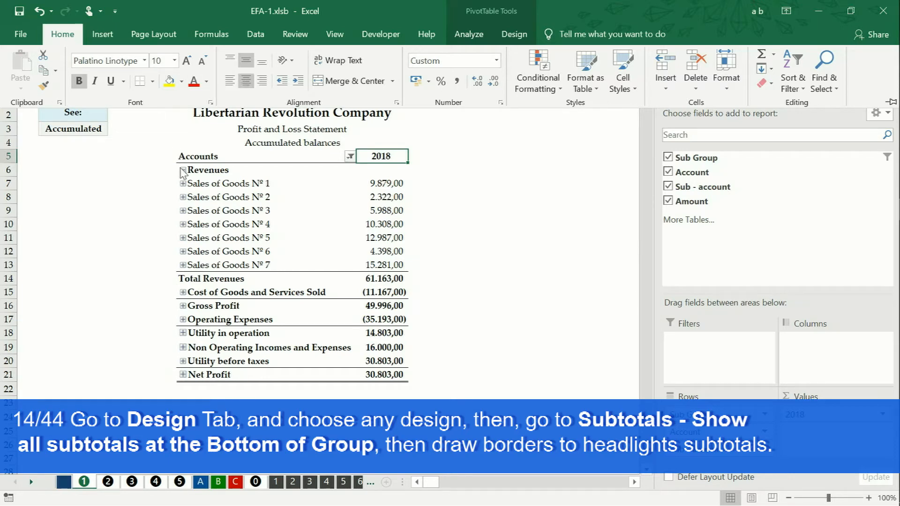
# Collapse the Revenues group and expand Operating Expenses down to the General And Administrative Expenses sub-accounts.
pyautogui.click(182, 170)
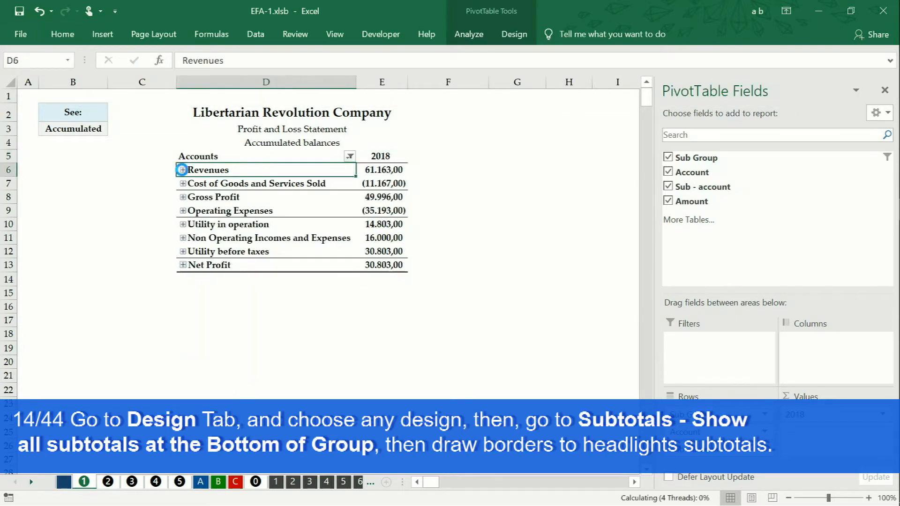
pyautogui.click(184, 211)
pyautogui.click(183, 211)
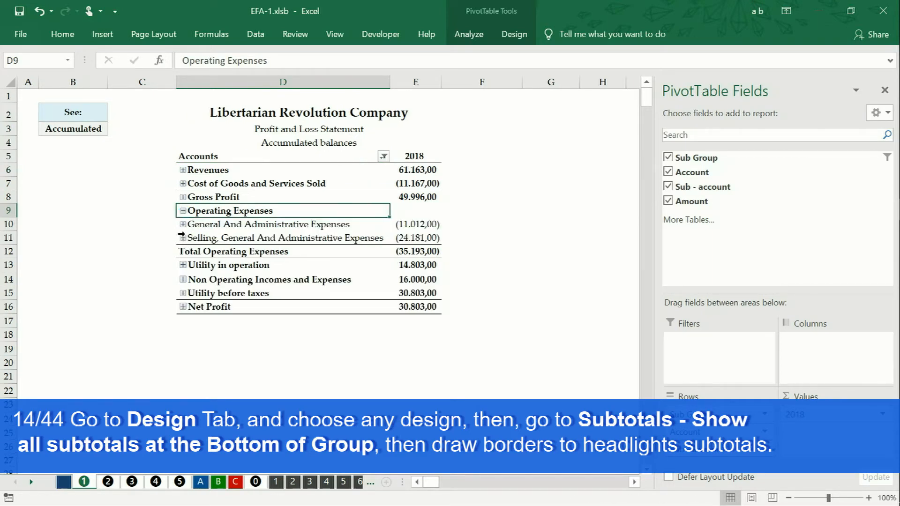
pyautogui.click(183, 225)
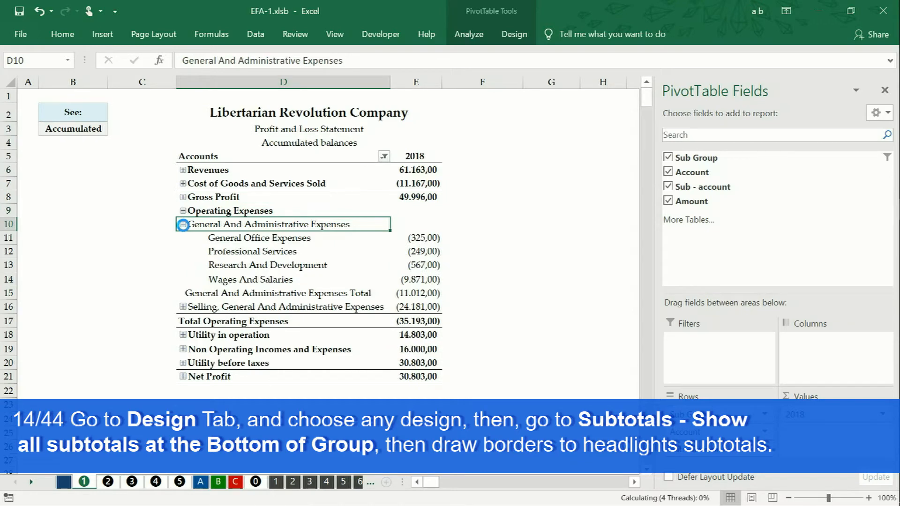
# Left-align the sub-account labels from General Office Expenses to Wages And Salaries.
pyautogui.moveTo(231, 238); pyautogui.dragTo(231, 279)
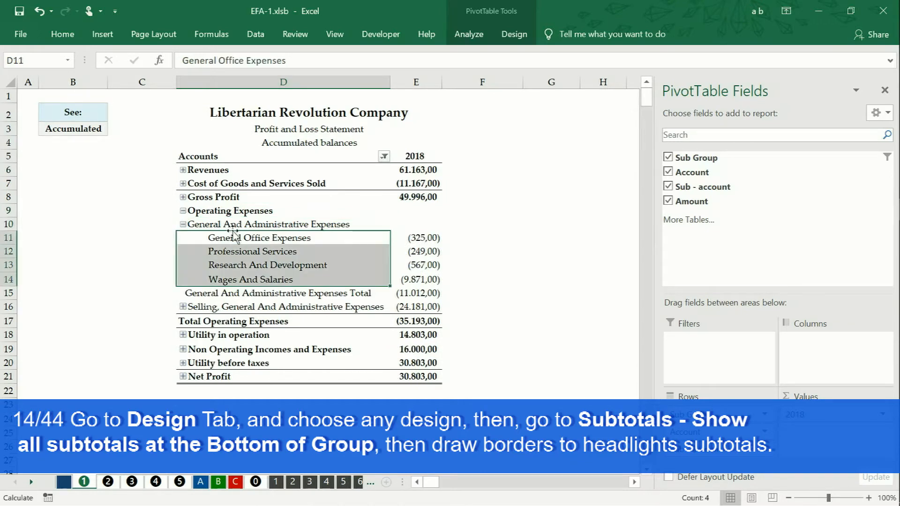
pyautogui.click(71, 35)
pyautogui.click(230, 81)
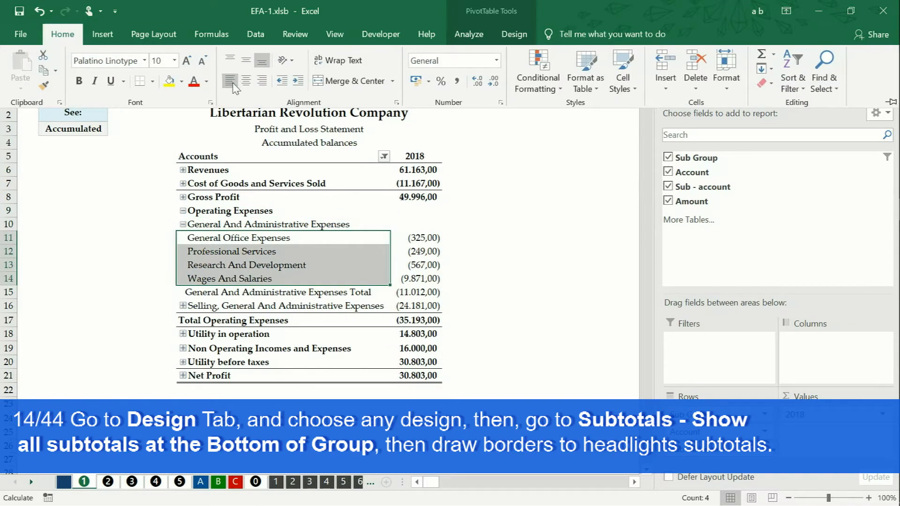
# Rename the General And Administrative Expenses subtotal as Total General And Administrative Expenses and make the row bold.
pyautogui.click(181, 291)
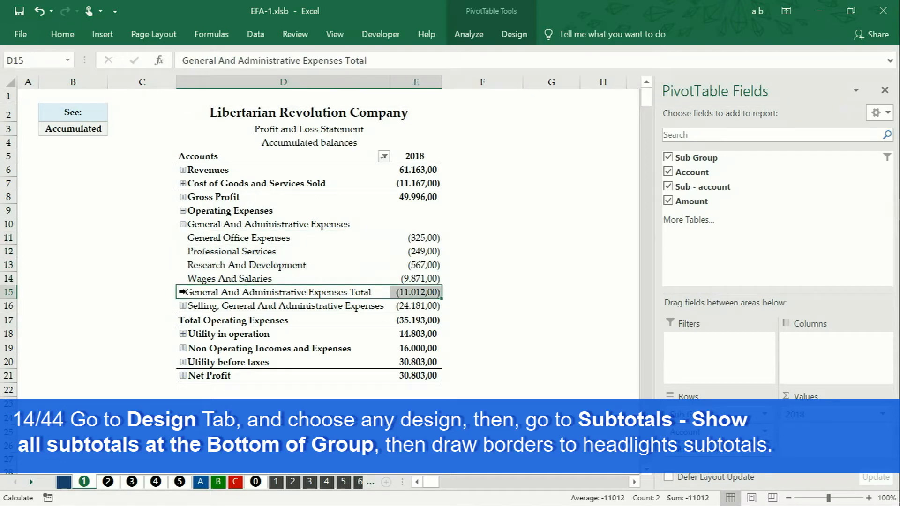
pyautogui.doubleClick(355, 60)
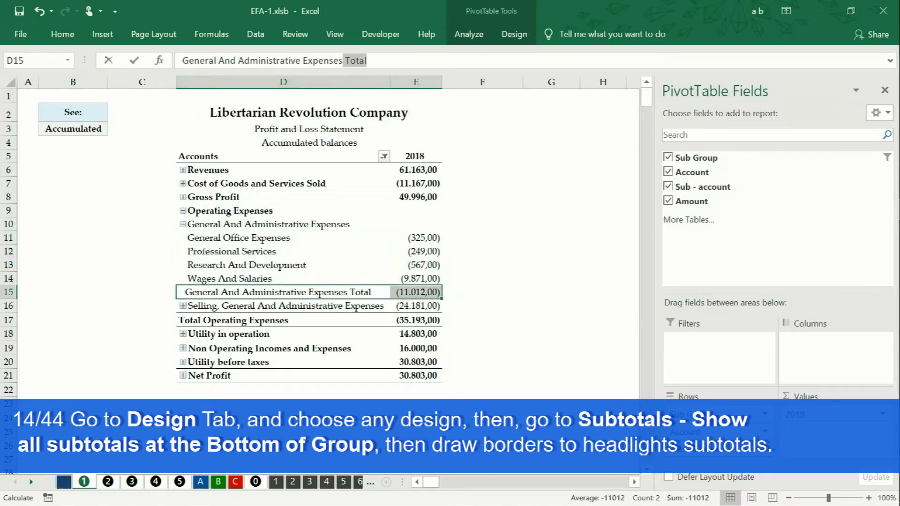
pyautogui.press('BackSpace')
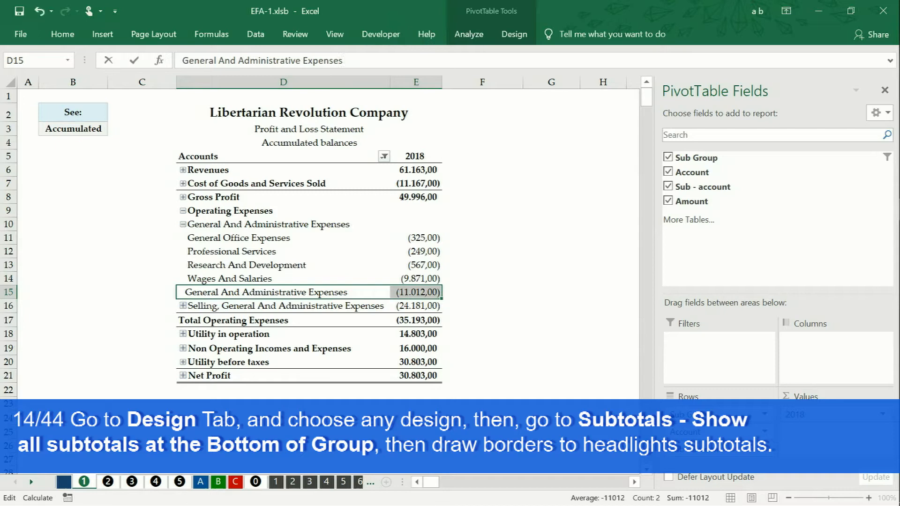
pyautogui.click(182, 60)
pyautogui.write('Total')
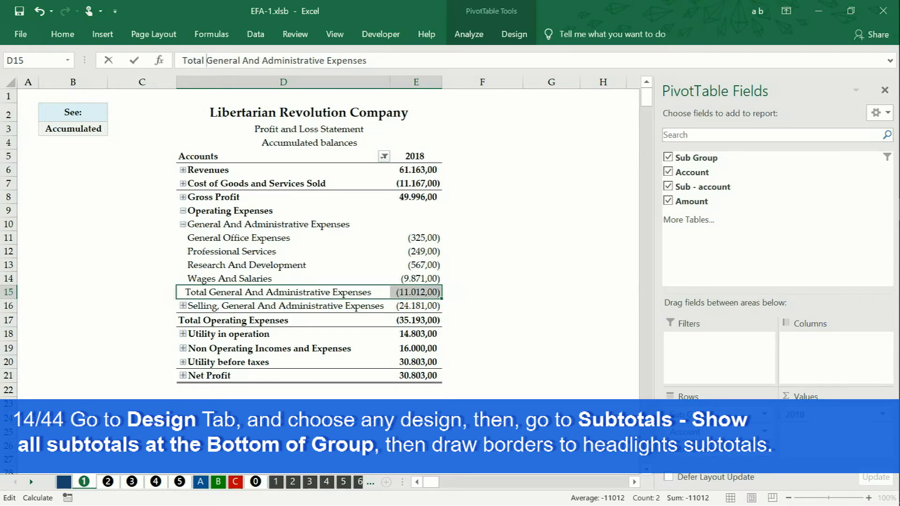
pyautogui.click(62, 35)
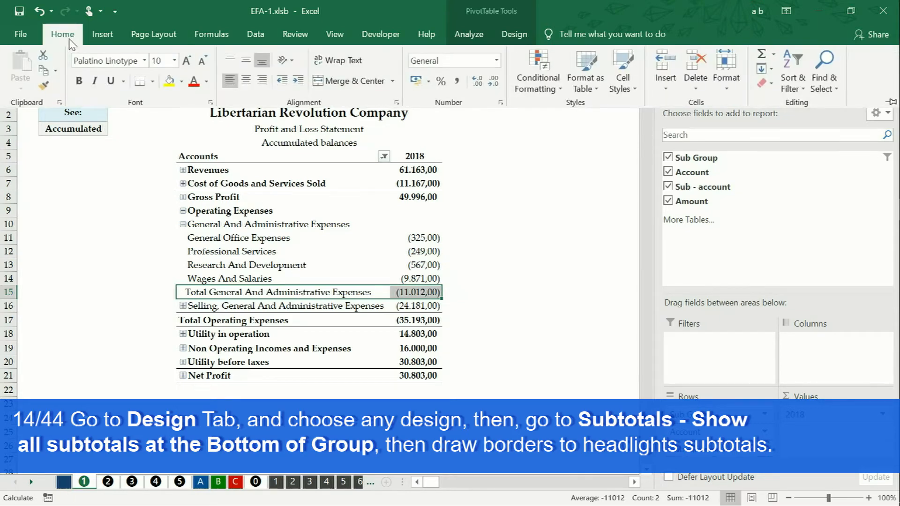
pyautogui.click(79, 82)
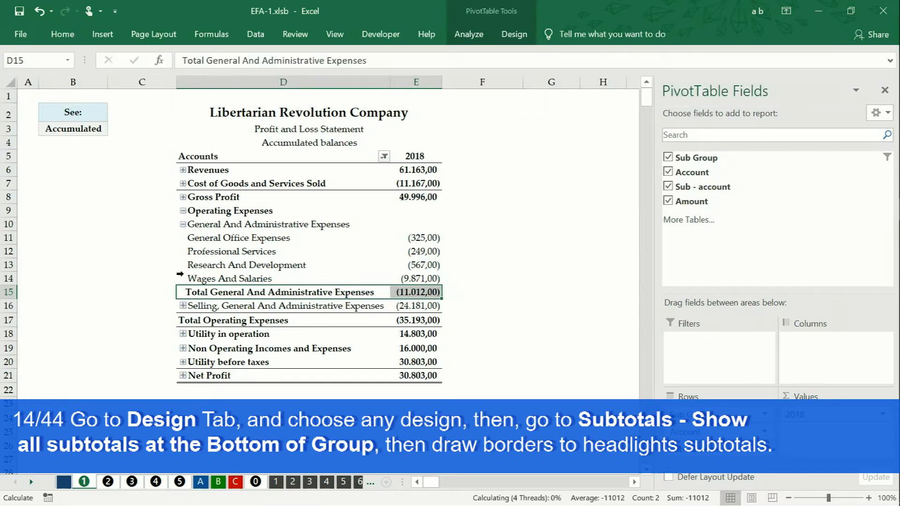
# Expand Selling, General And Administrative Expenses, and expand Non Operating Incomes and Expenses down to the Interest And Debt Expense sub-accounts.
pyautogui.click(183, 305)
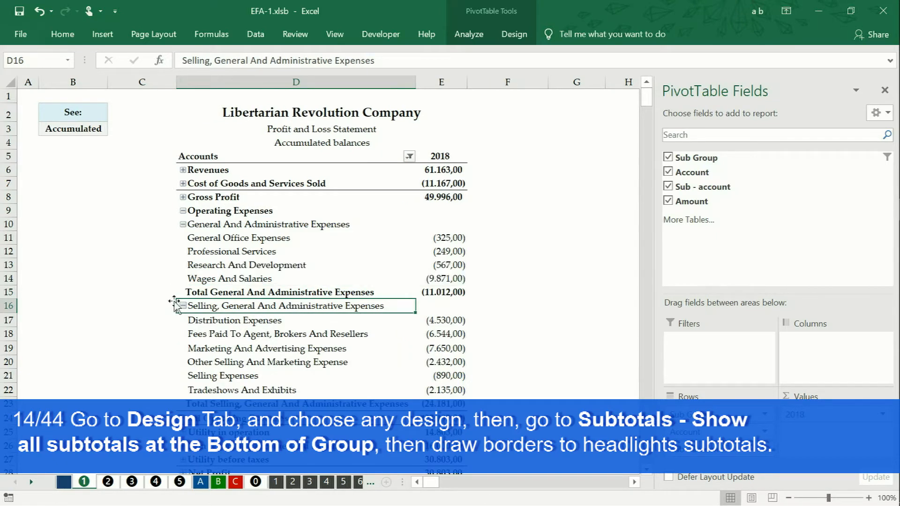
pyautogui.scroll(-2, 207, 218)
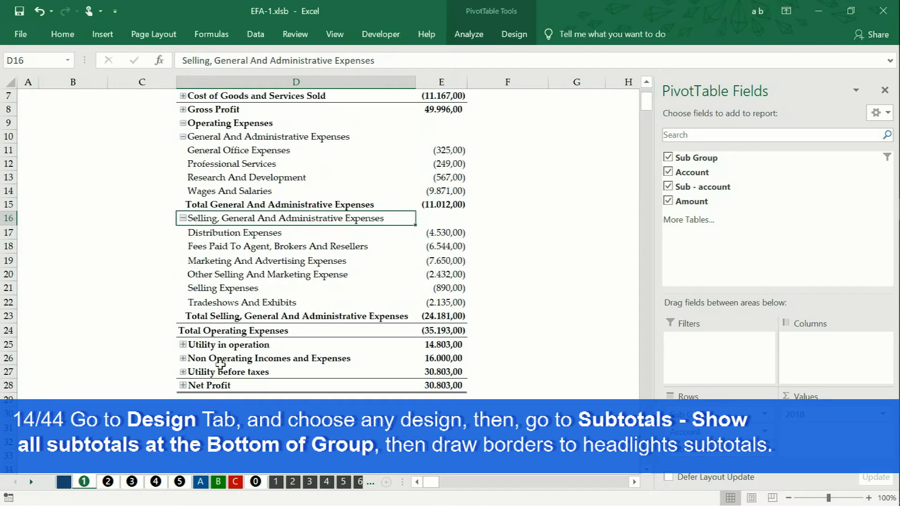
pyautogui.click(183, 359)
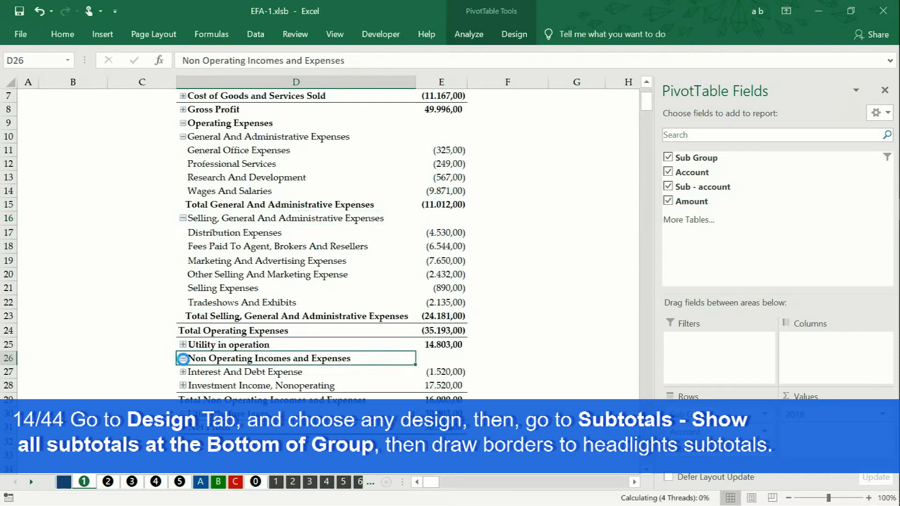
pyautogui.scroll(-1, 181, 365)
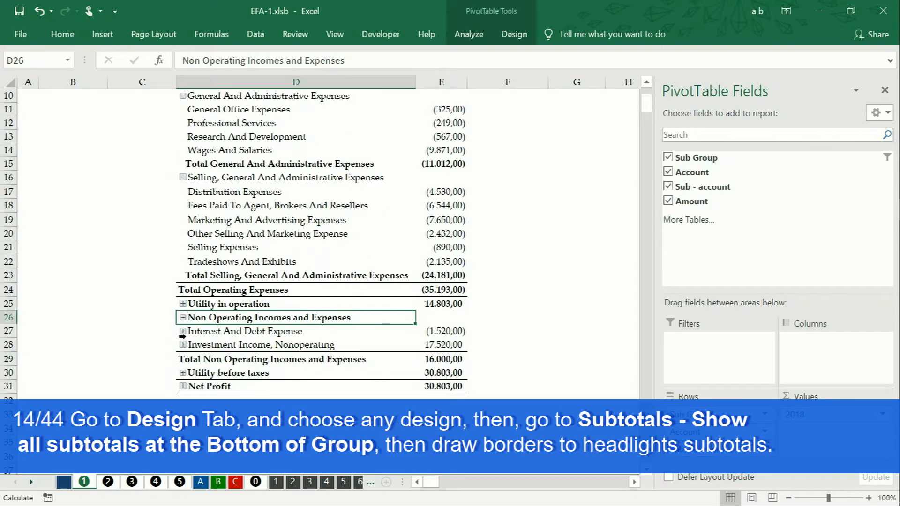
pyautogui.click(183, 332)
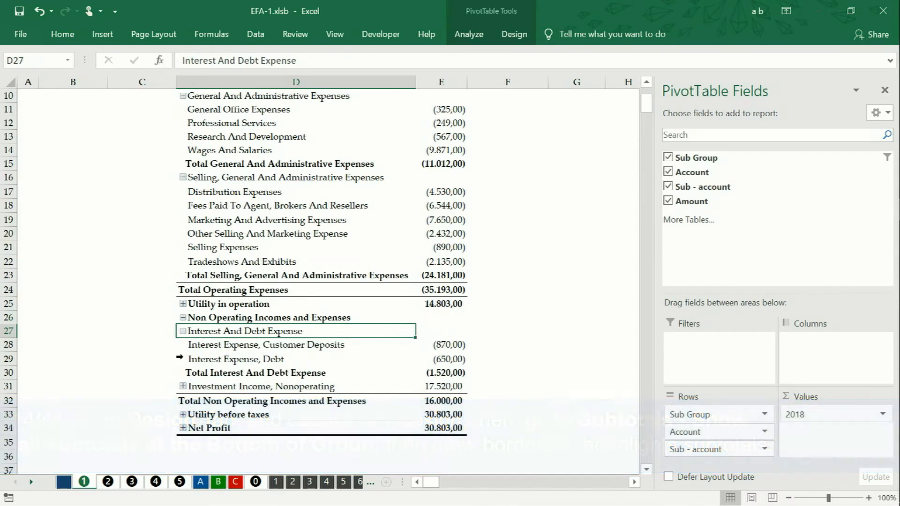
# Add a top border to all account-level subtotal rows, starting from Total General And Administrative Expenses.
pyautogui.click(177, 163)
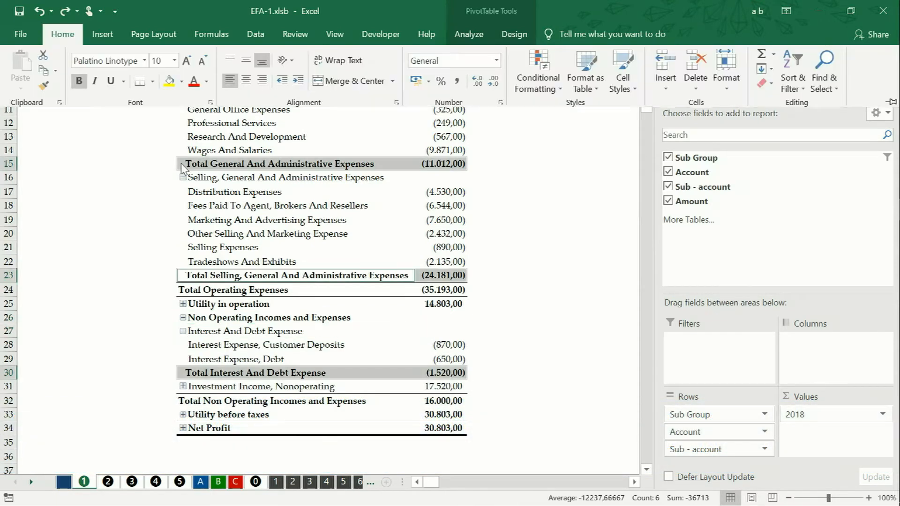
pyautogui.click(62, 34)
pyautogui.click(153, 81)
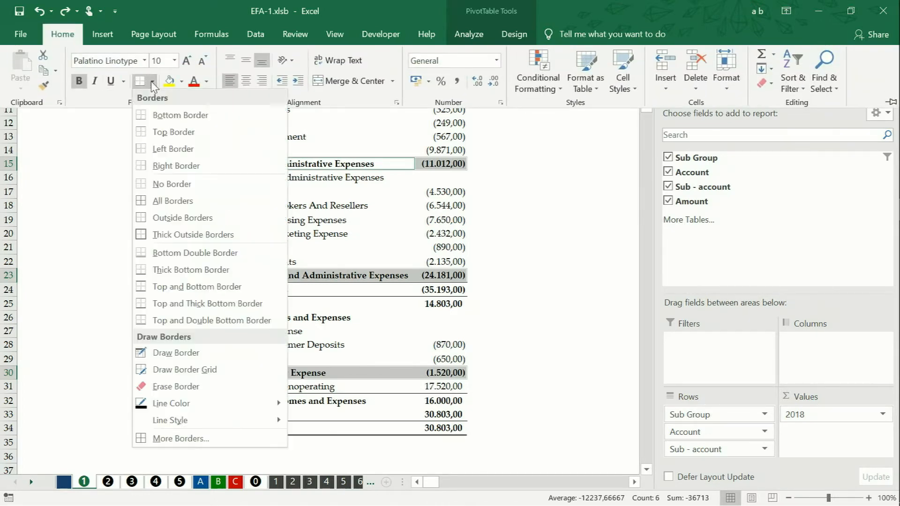
pyautogui.click(145, 135)
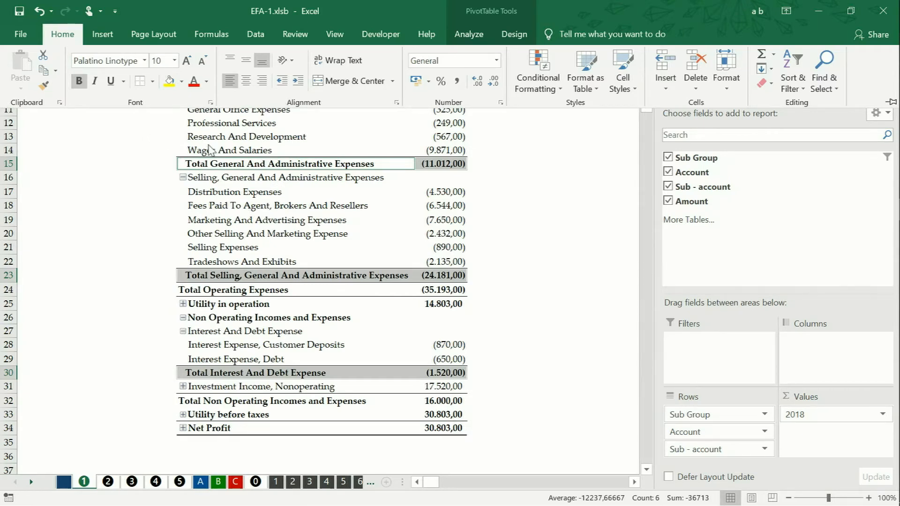
pyautogui.hotkey('ctrl', 'F1')
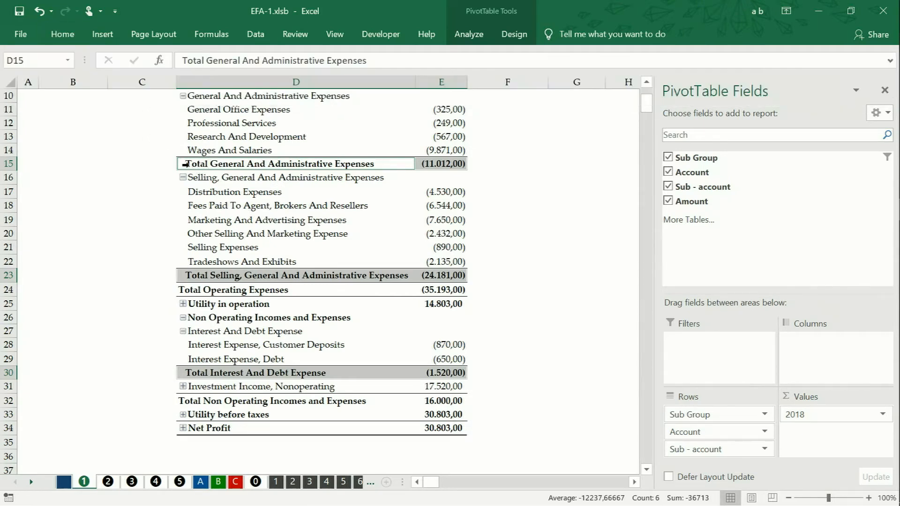
pyautogui.click(178, 198)
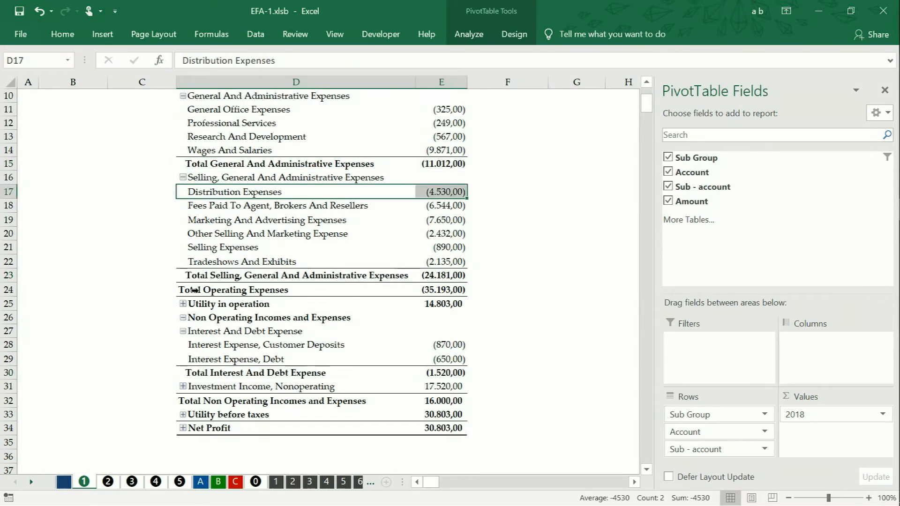
# Collapse Interest And Debt Expense and expand Investment Income, Nonoperating to show its sub-accounts.
pyautogui.click(182, 331)
pyautogui.click(170, 342)
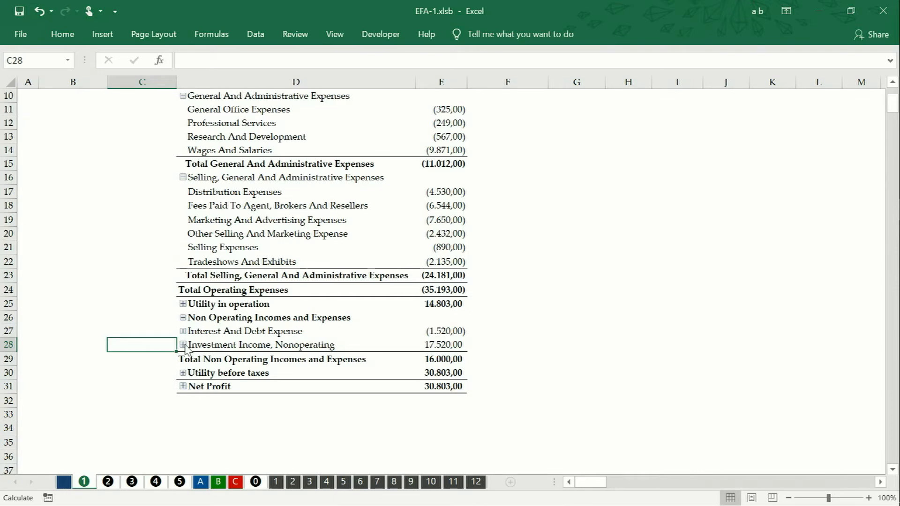
pyautogui.click(183, 345)
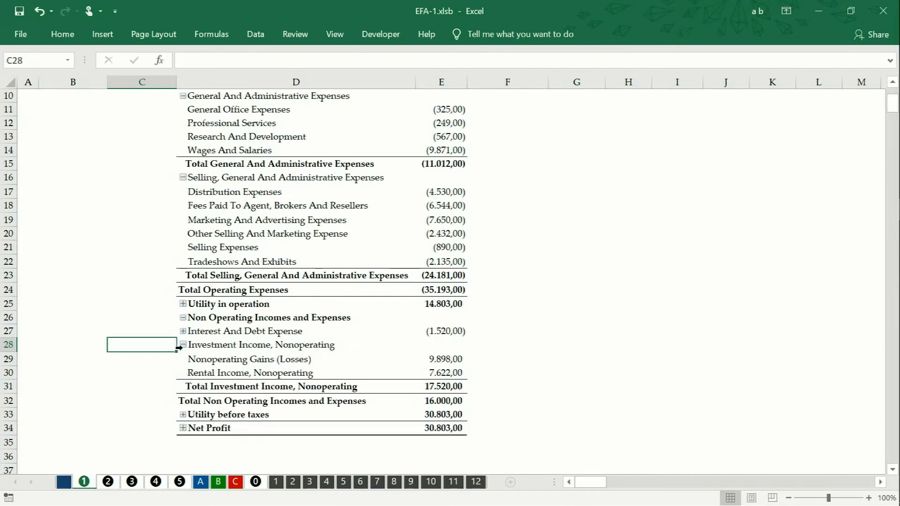
# Collapse Investment Income, Nonoperating, both Operating Expenses accounts and Non Operating Incomes and Expenses.
pyautogui.click(183, 345)
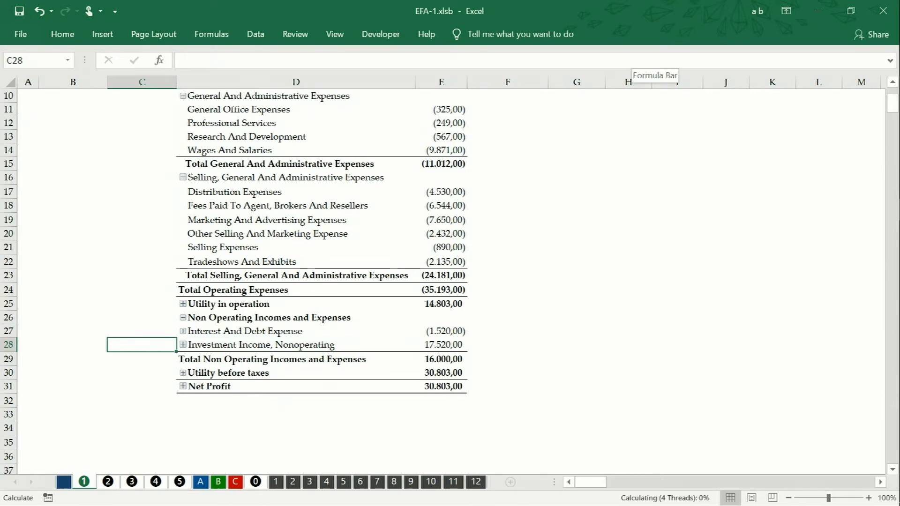
pyautogui.scroll(2, 408, 176)
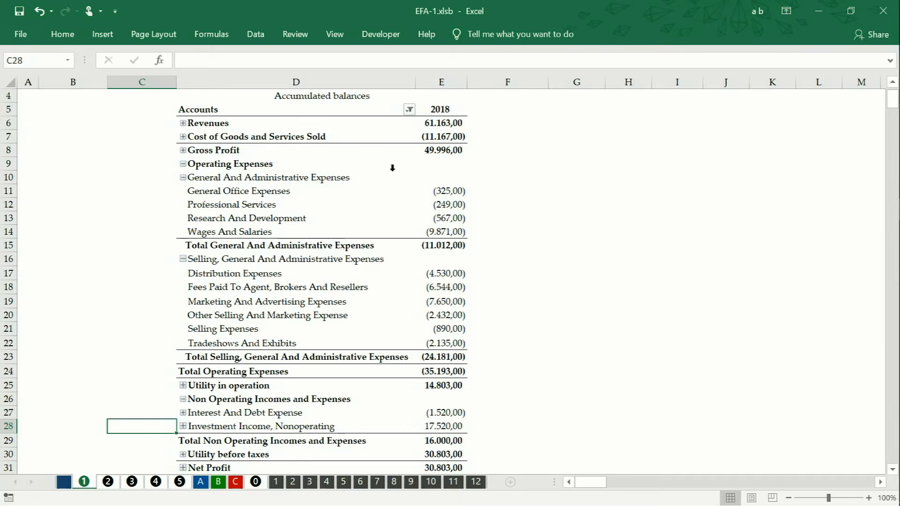
pyautogui.scroll(1, 393, 169)
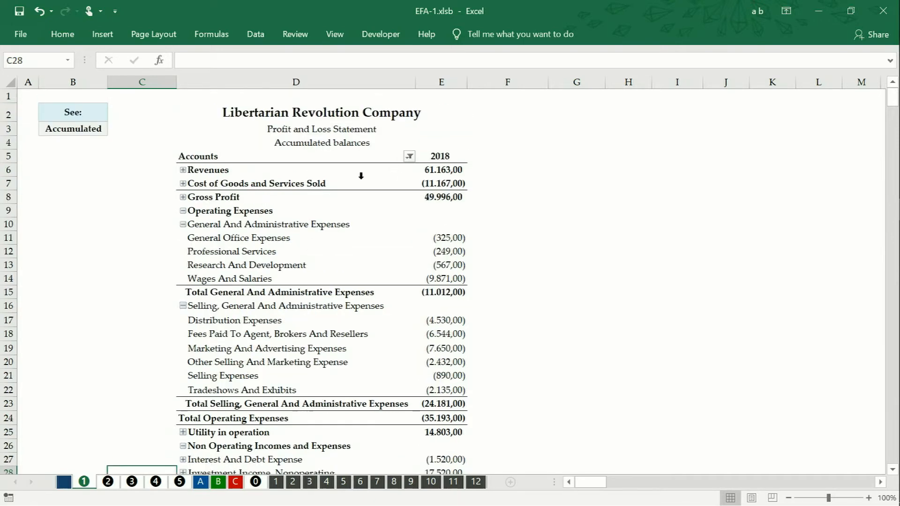
pyautogui.click(183, 225)
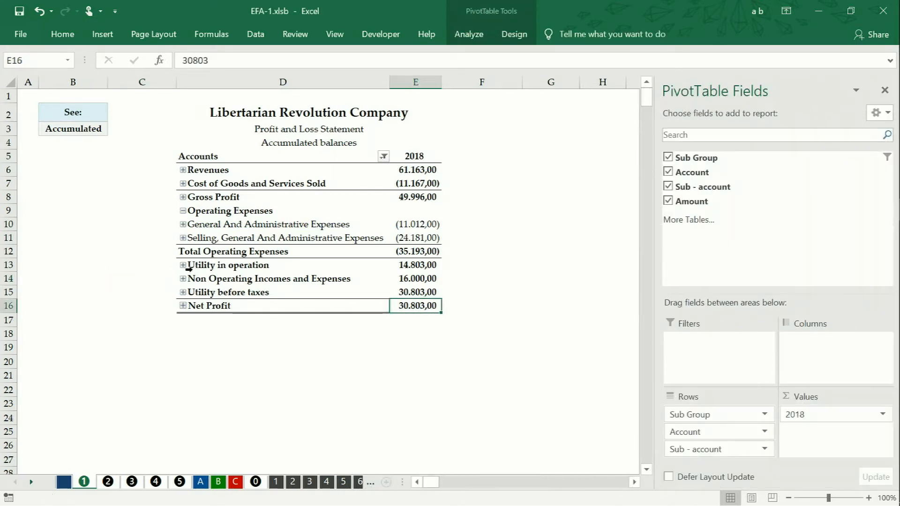
# Add a bottom border to the Utility in operation row of the pivot table.
pyautogui.click(192, 267)
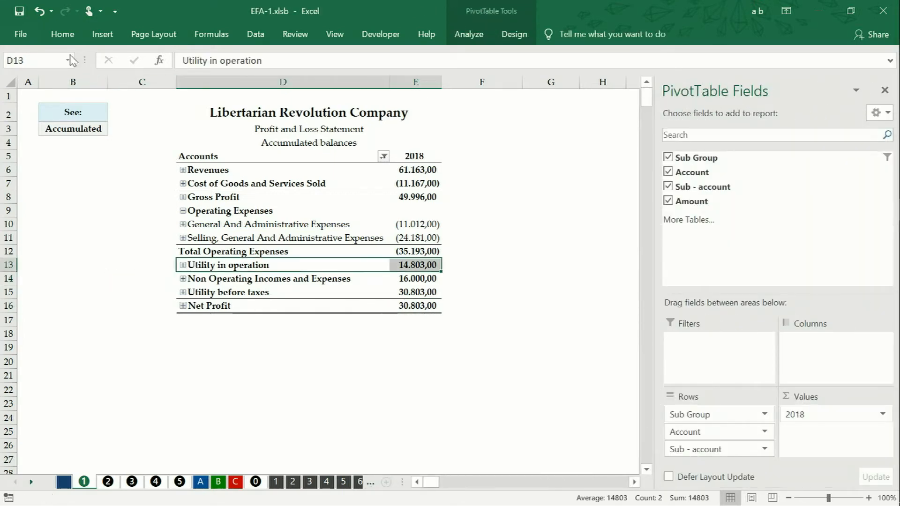
pyautogui.click(64, 34)
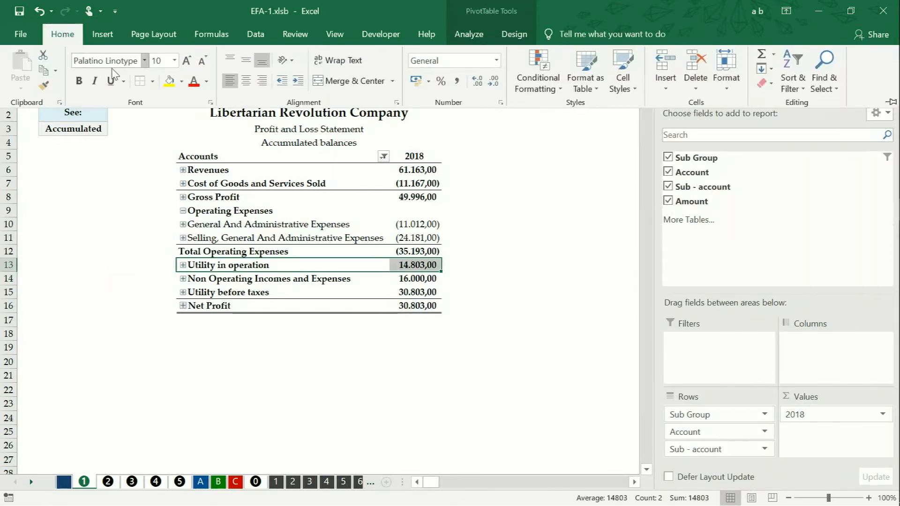
pyautogui.click(153, 82)
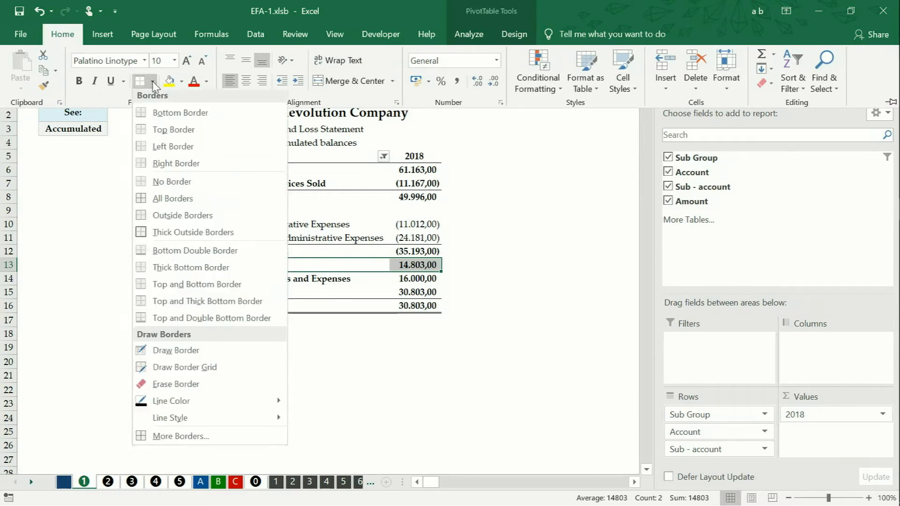
pyautogui.click(143, 117)
pyautogui.hotkey('ctrl', 'F1')
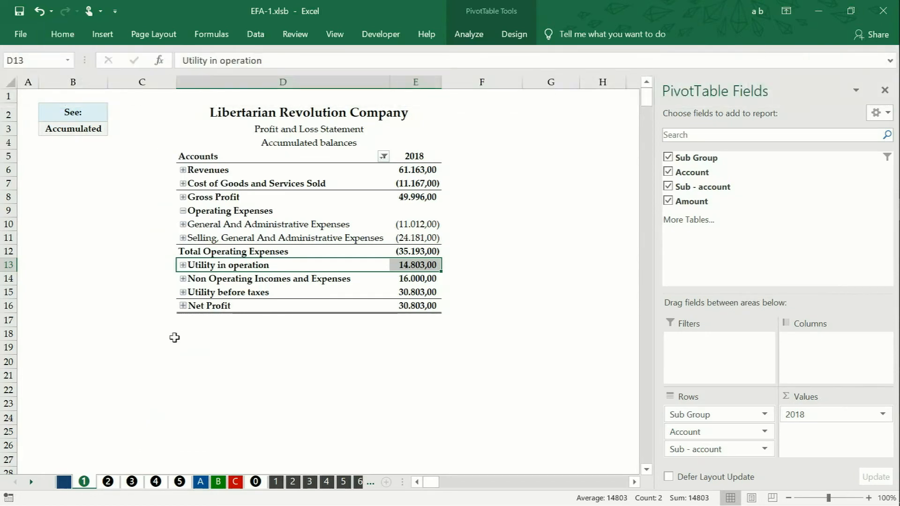
pyautogui.click(176, 339)
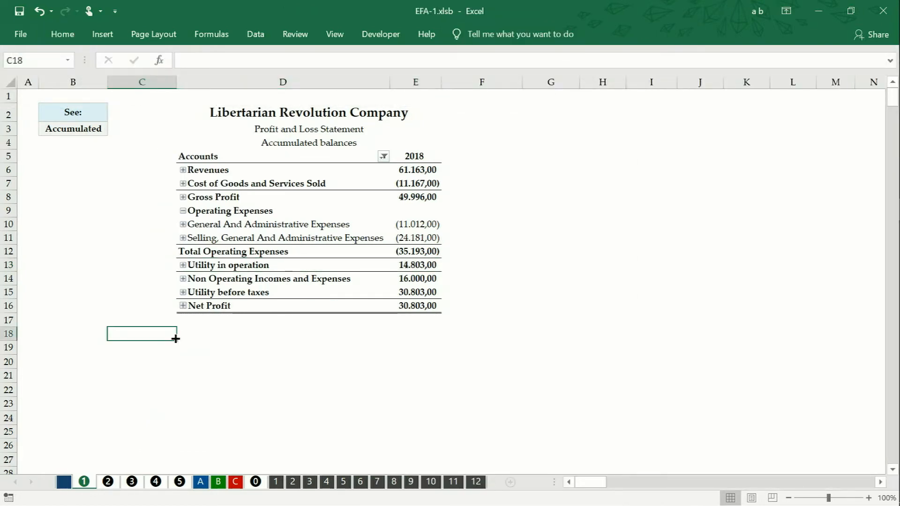
# Move the general manager's signature block up so it sits a few rows below Net Profit, roughly centered under the statement.
pyautogui.moveTo(401, 313)
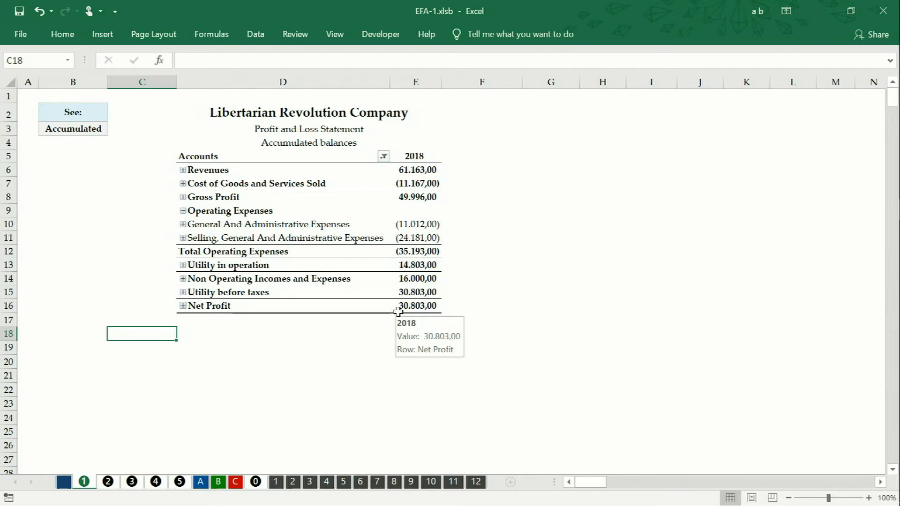
pyautogui.scroll(-3, 387, 327)
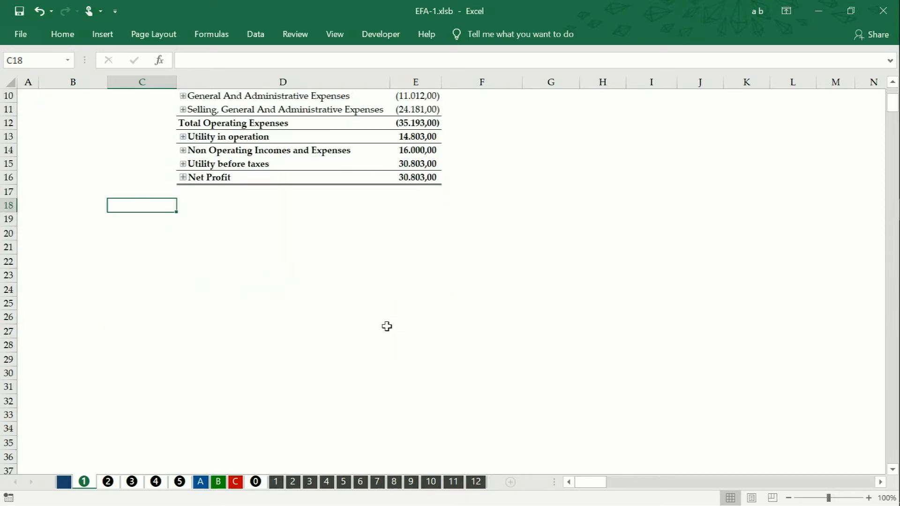
pyautogui.scroll(-4, 387, 327)
pyautogui.click(349, 361)
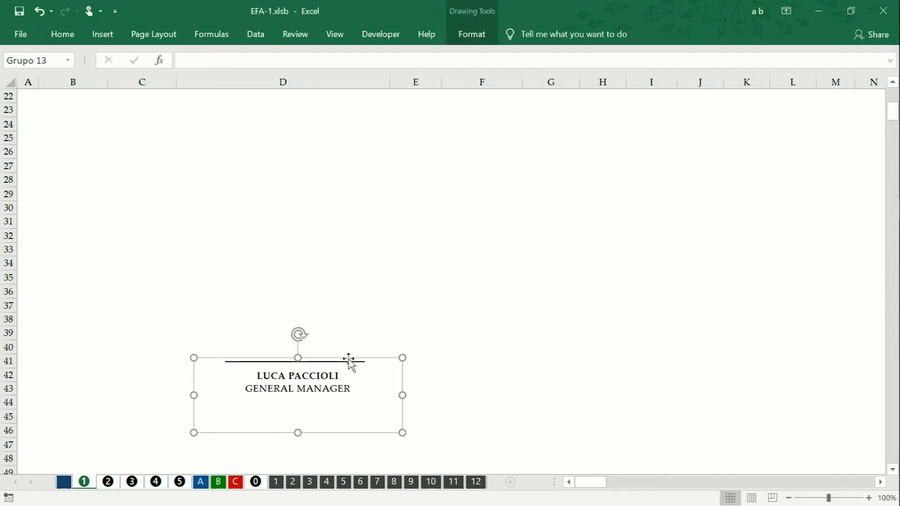
pyautogui.moveTo(349, 361); pyautogui.dragTo(373, 141)
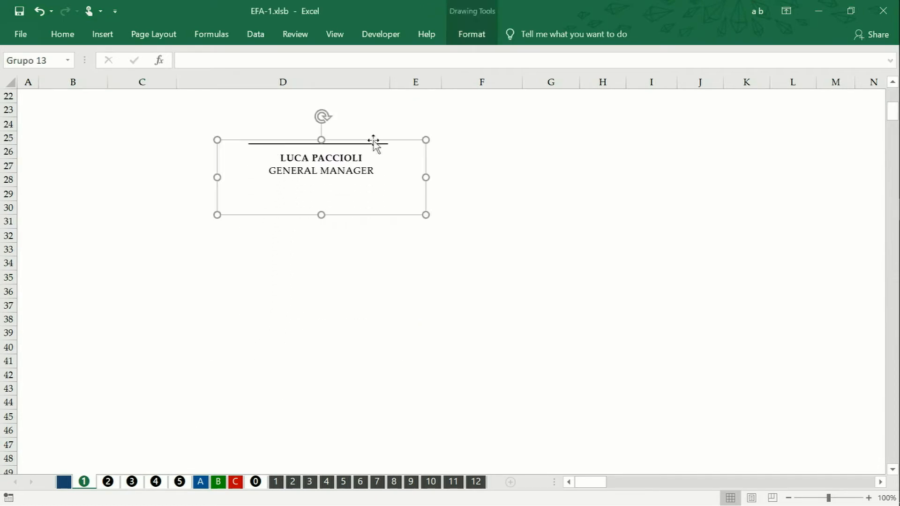
pyautogui.scroll(4, 373, 141)
pyautogui.moveTo(398, 305)
pyautogui.mouseDown()
pyautogui.moveTo(375, 263)
pyautogui.moveTo(387, 267)
pyautogui.mouseUp()
pyautogui.scroll(2, 388, 267)
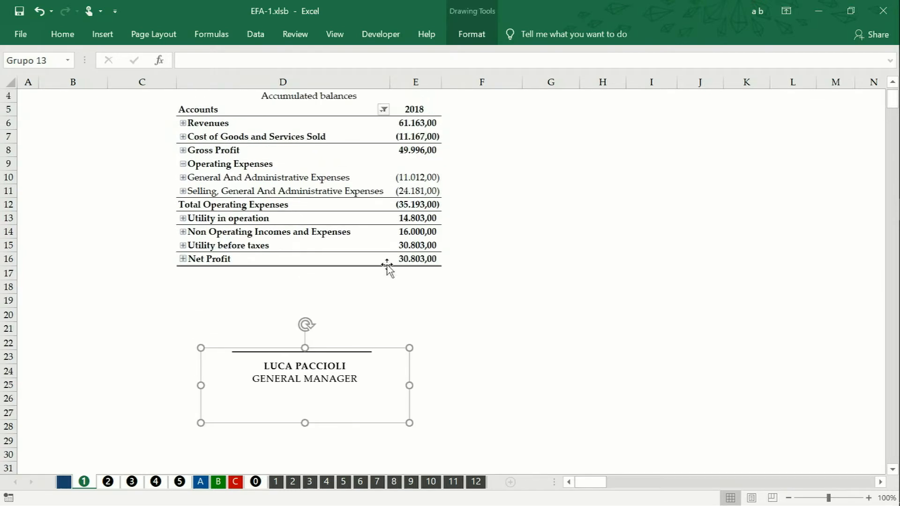
pyautogui.scroll(1, 388, 267)
pyautogui.click(401, 330)
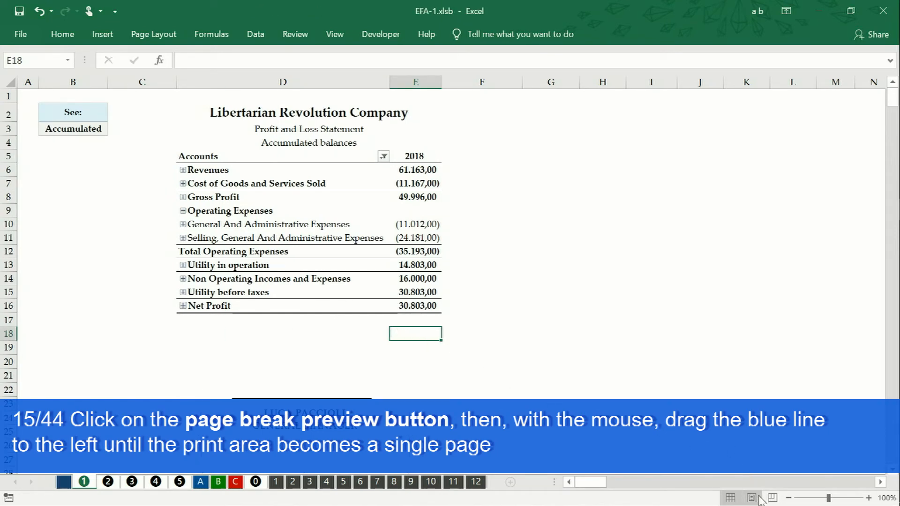
# In Page Break Preview, shrink the print area to a single page spanning columns C to F.
pyautogui.click(773, 498)
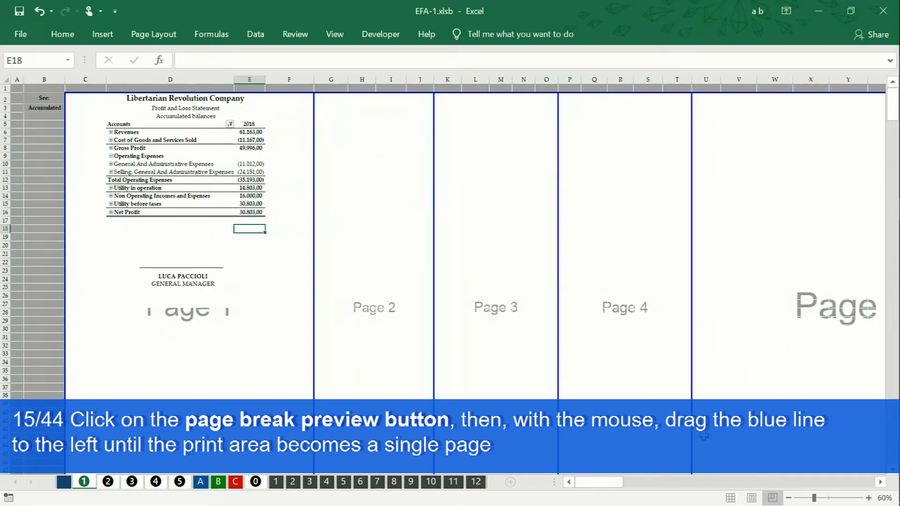
pyautogui.click(880, 482)
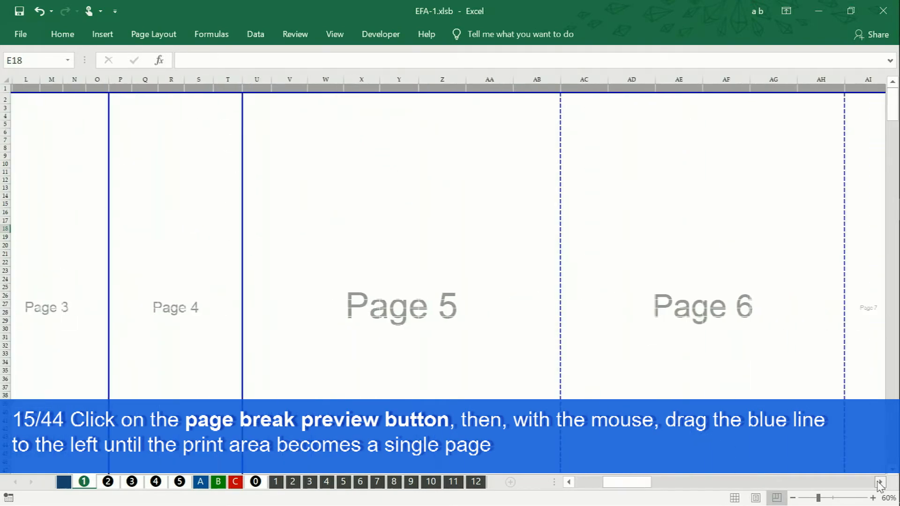
pyautogui.moveTo(814, 339); pyautogui.dragTo(58, 300)
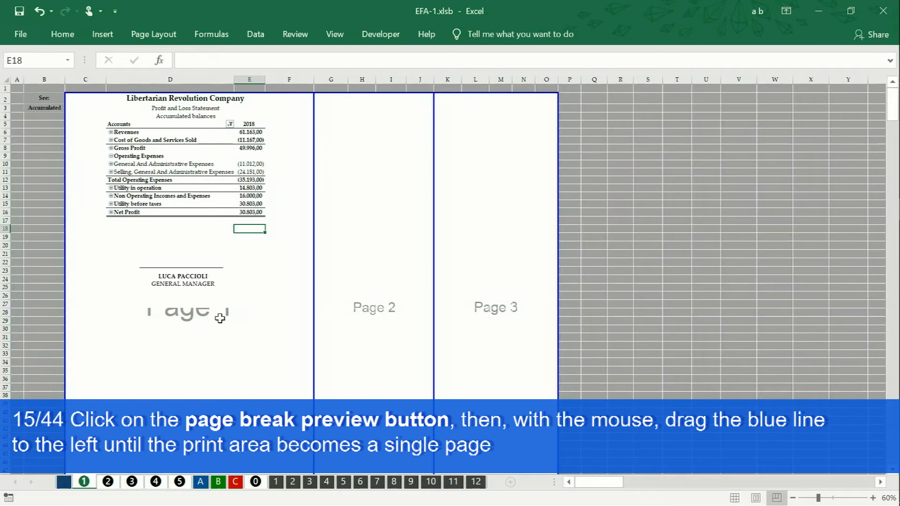
pyautogui.moveTo(557, 268); pyautogui.dragTo(320, 280)
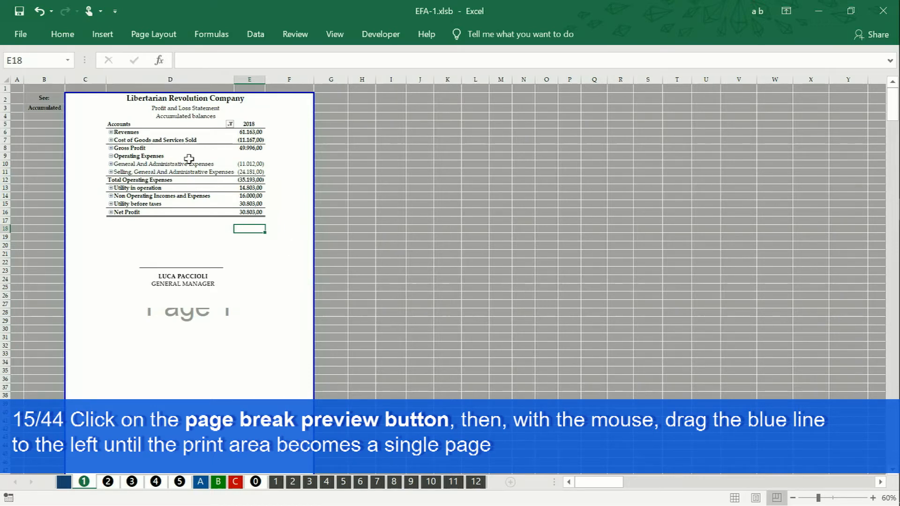
# In the print page setup, set the scaling to 100% of normal size and center the statement on the page.
pyautogui.click(22, 34)
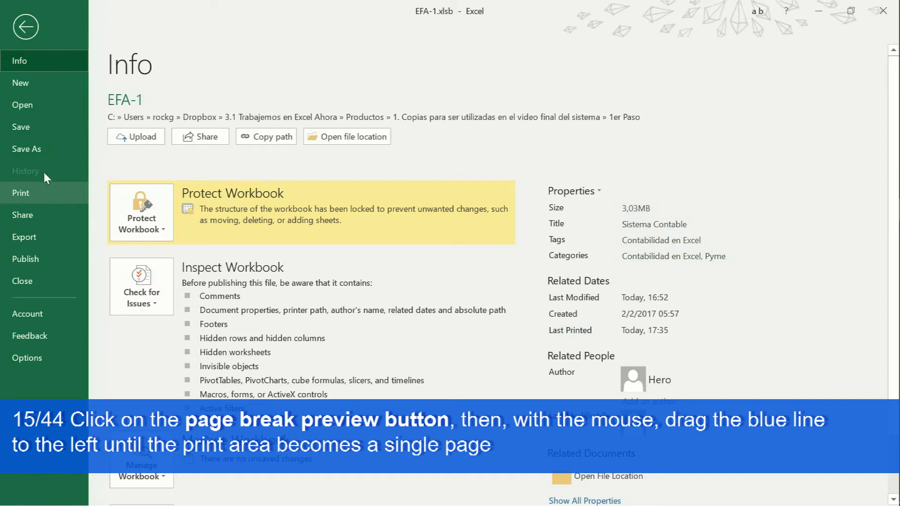
pyautogui.click(28, 194)
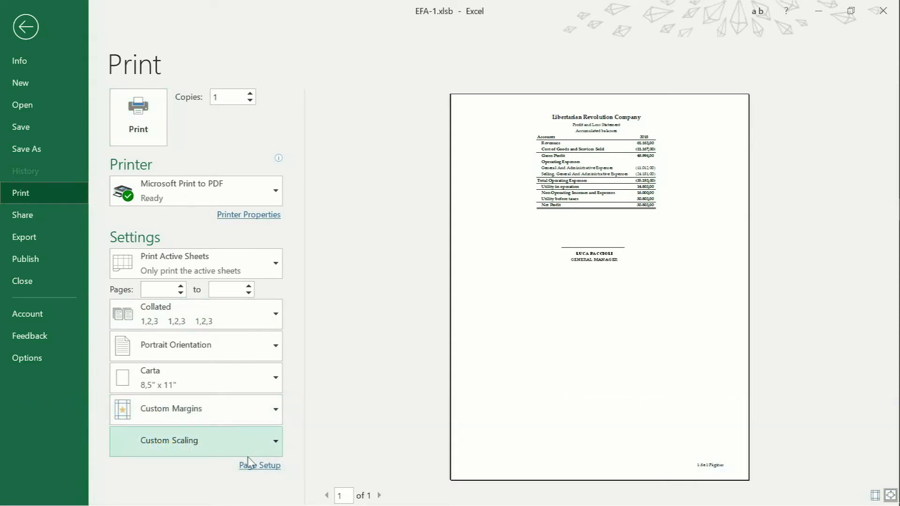
pyautogui.click(248, 464)
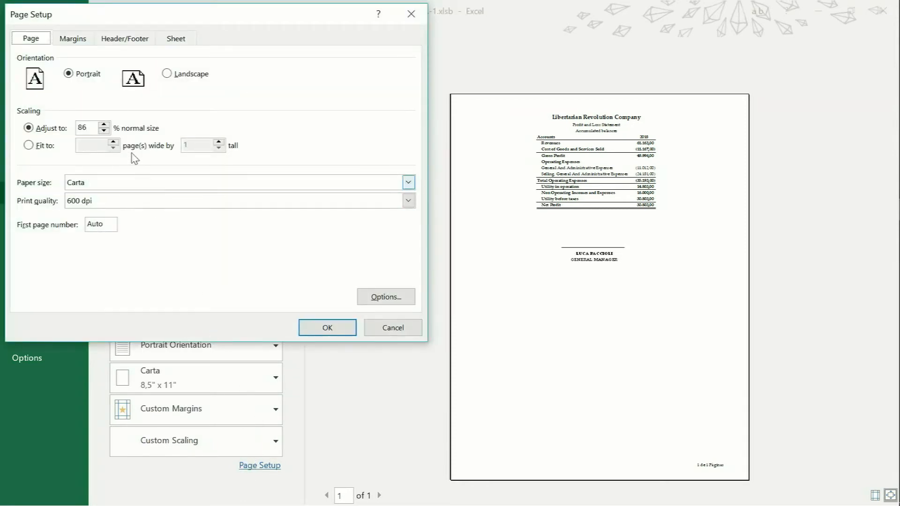
pyautogui.click(104, 125)
pyautogui.click(104, 124)
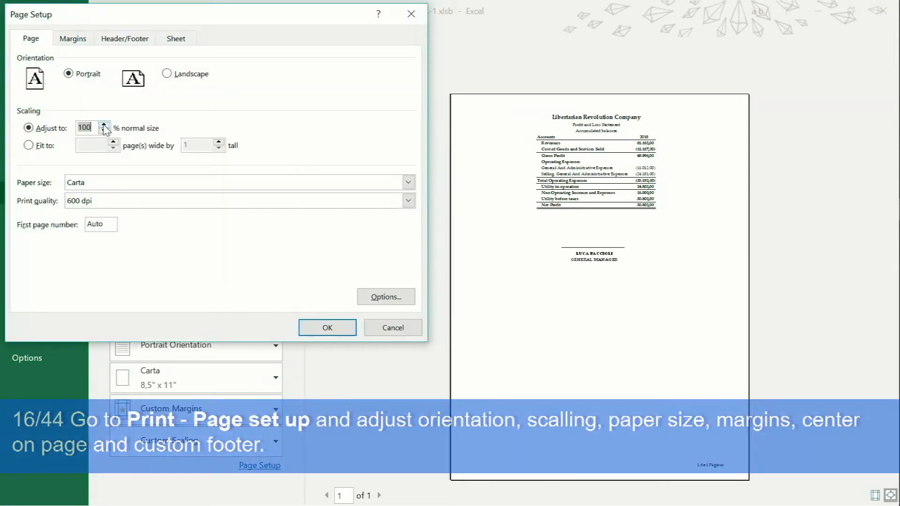
pyautogui.click(77, 40)
pyautogui.click(30, 265)
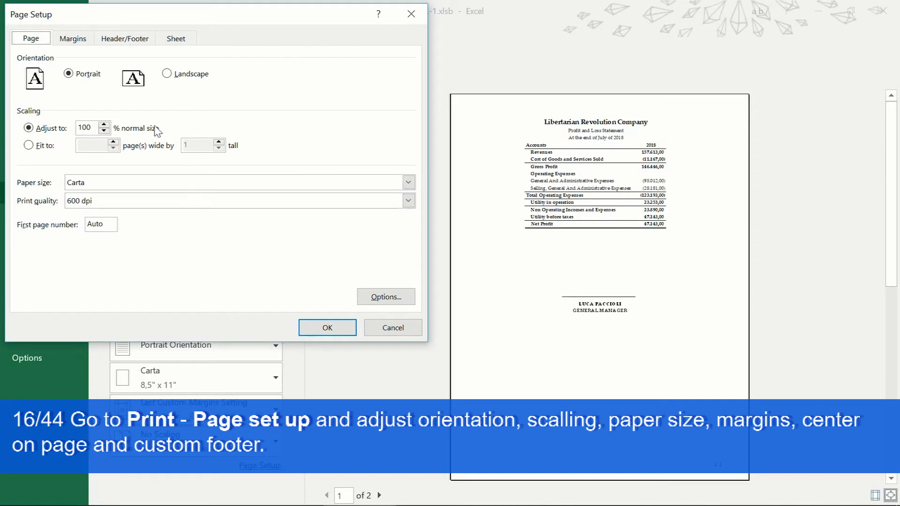
# Customize the footer's right section to read "&[Page] of &[Pages] Pages" and apply the page setup.
pyautogui.click(131, 43)
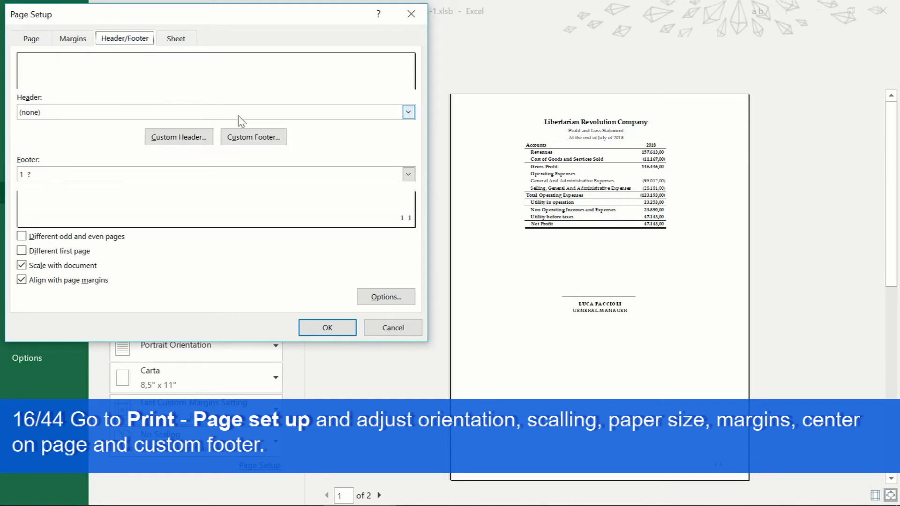
pyautogui.click(264, 139)
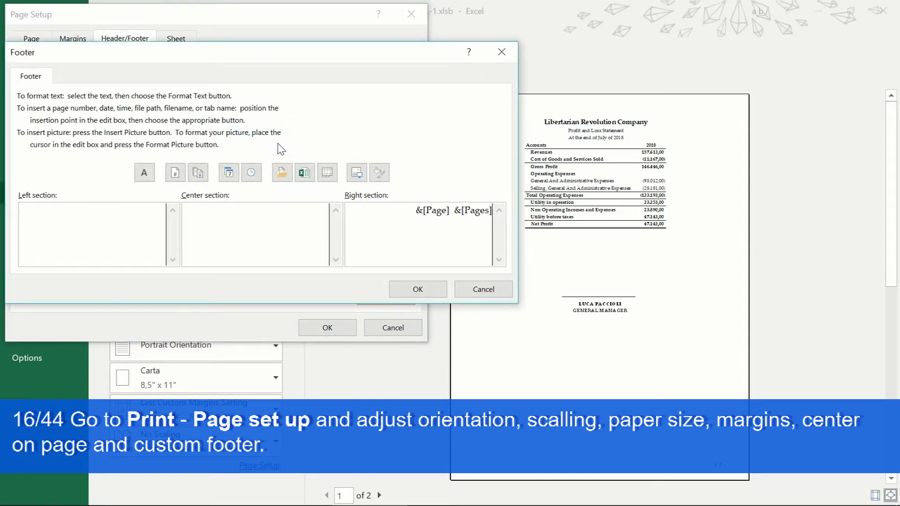
pyautogui.click(450, 211)
pyautogui.write('of')
pyautogui.press('End')
pyautogui.write('Pag')
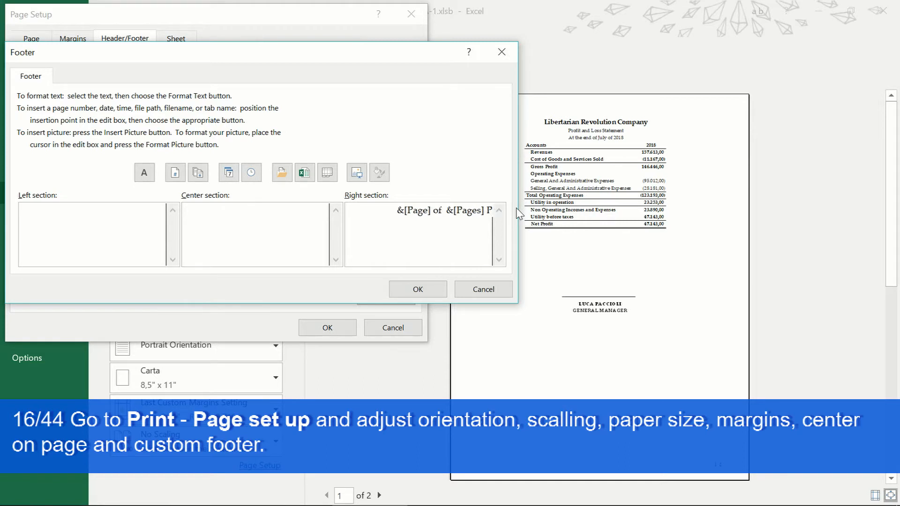
pyautogui.write('es')
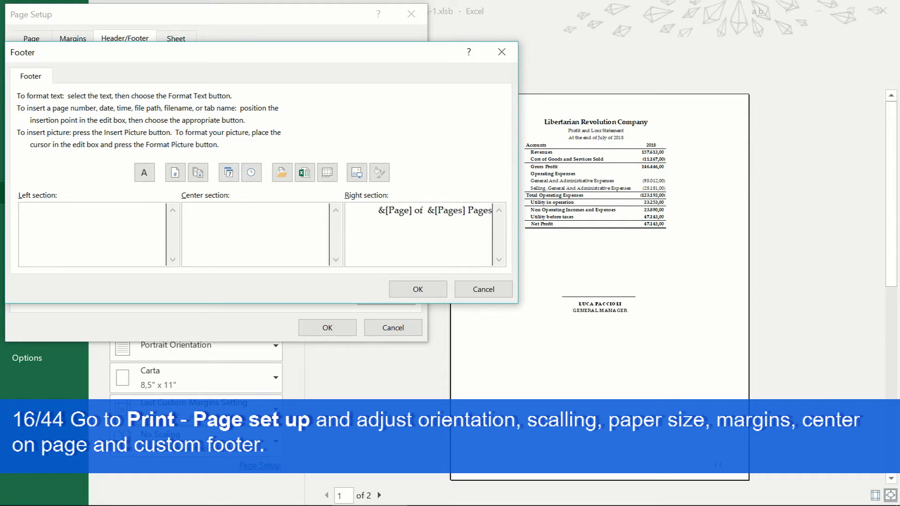
pyautogui.click(433, 289)
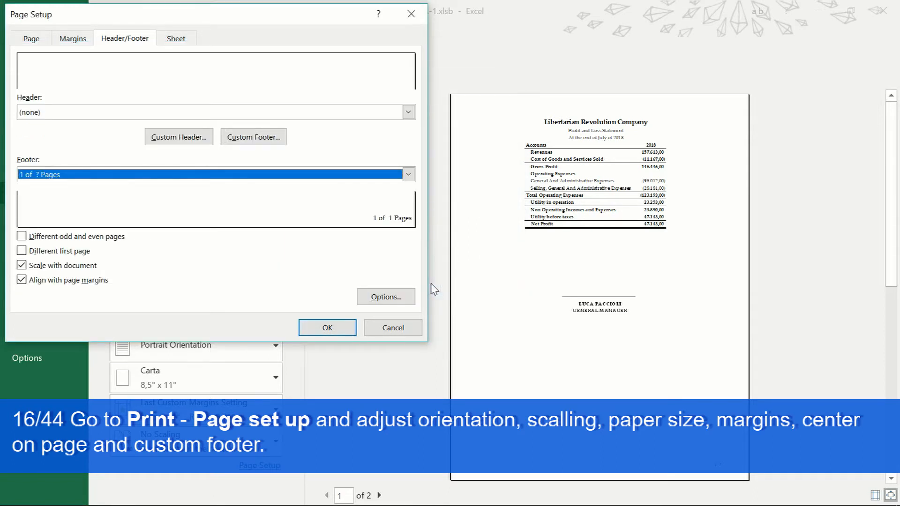
pyautogui.click(334, 331)
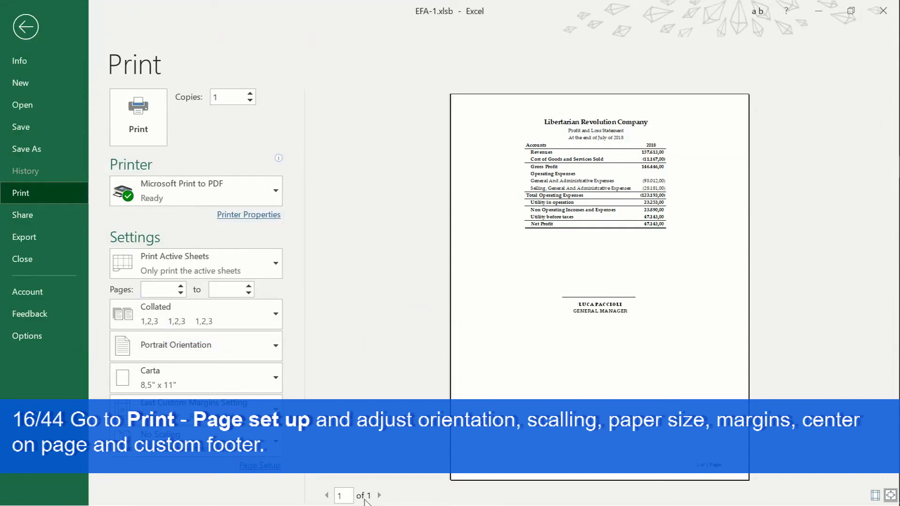
# Leave the print settings and switch the worksheet back to Normal view.
pyautogui.click(142, 142)
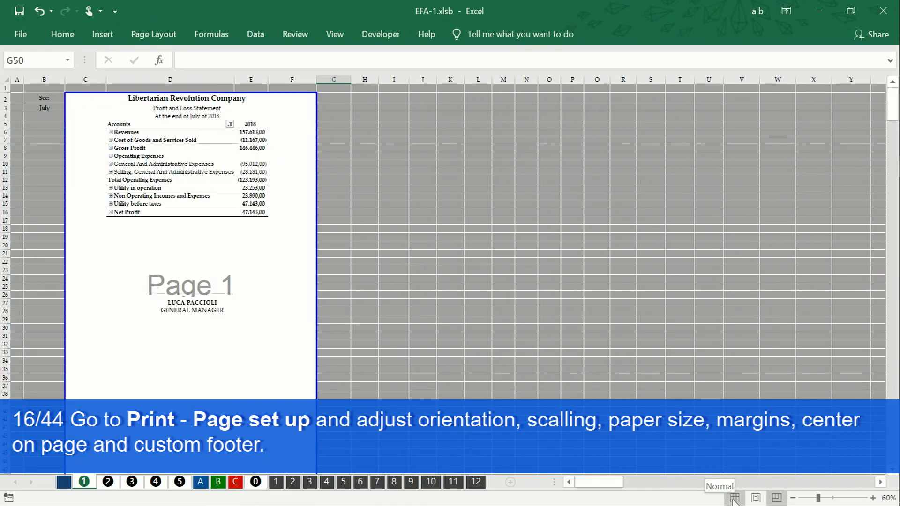
pyautogui.click(734, 498)
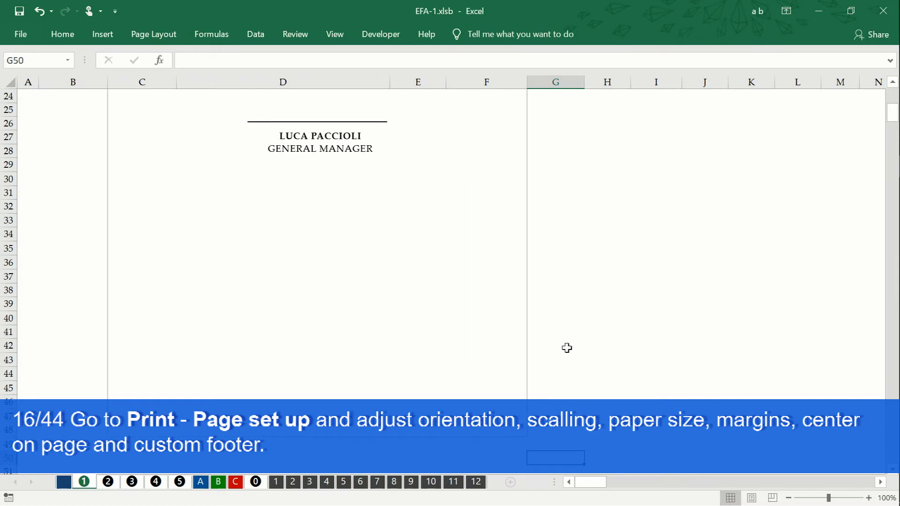
# Expand Revenues and Cost of Goods and Services Sold to show their accounts.
pyautogui.scroll(1, 483, 291)
pyautogui.scroll(7, 484, 291)
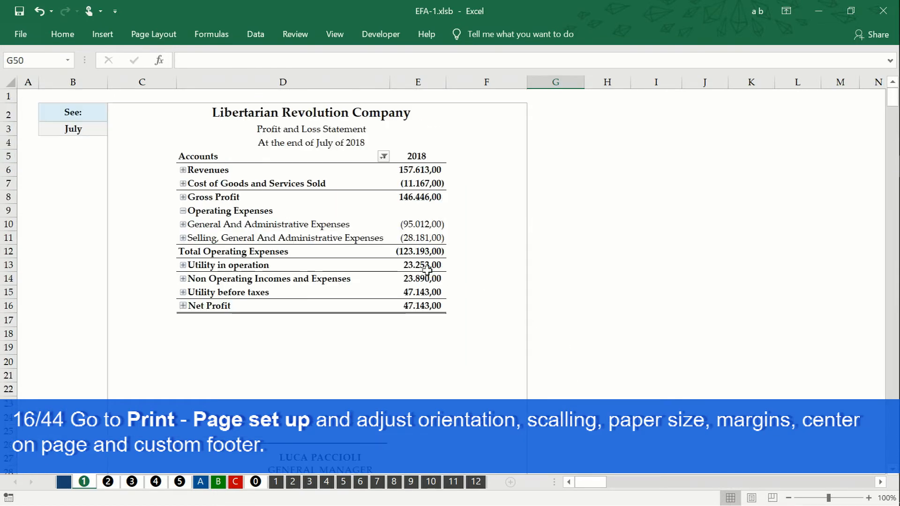
pyautogui.click(183, 169)
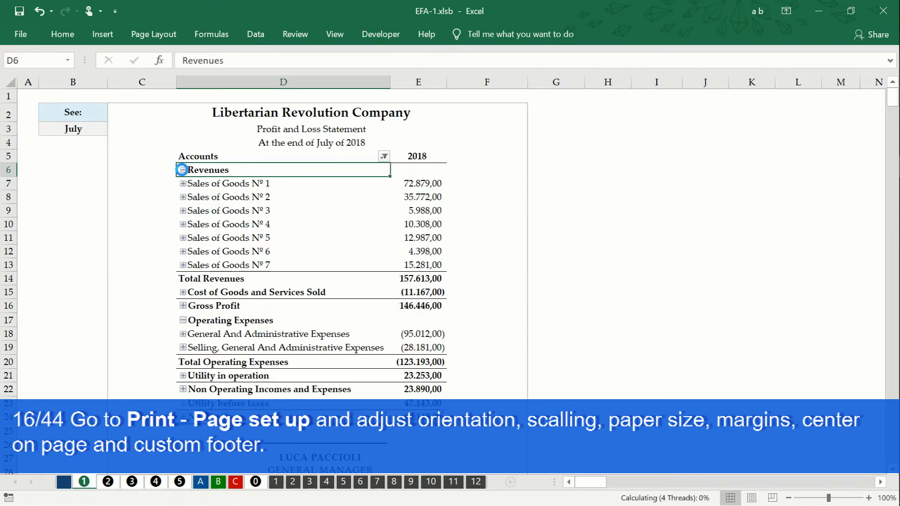
pyautogui.click(183, 292)
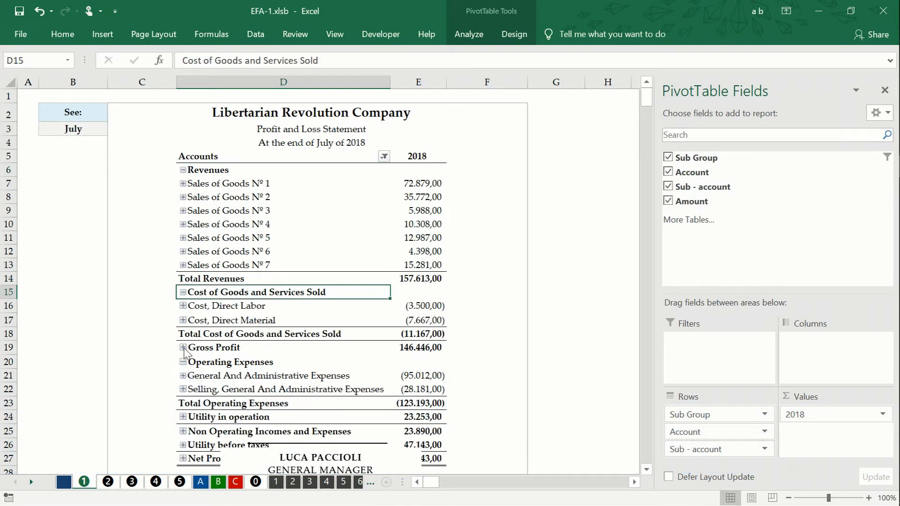
# Expand General And Administrative Expenses and move the grouped signature block below the Net Profit row.
pyautogui.click(182, 375)
pyautogui.scroll(-3, 184, 379)
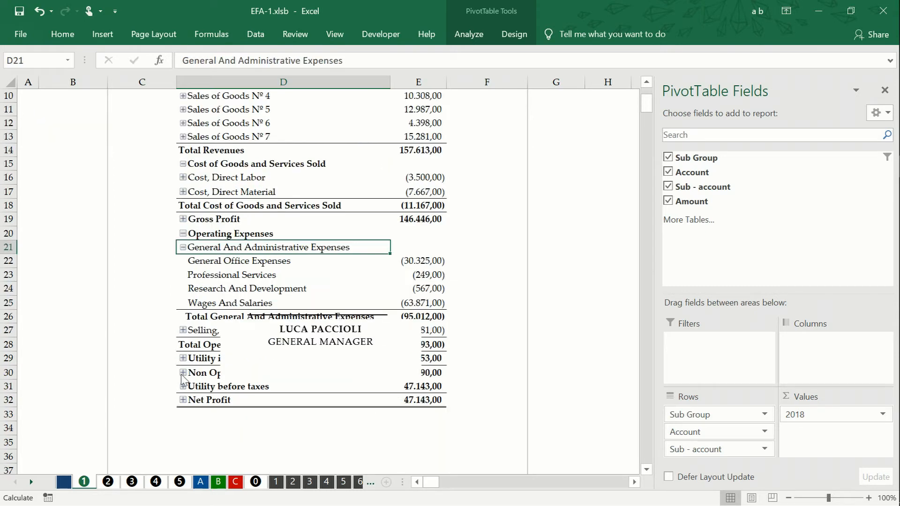
pyautogui.click(320, 335)
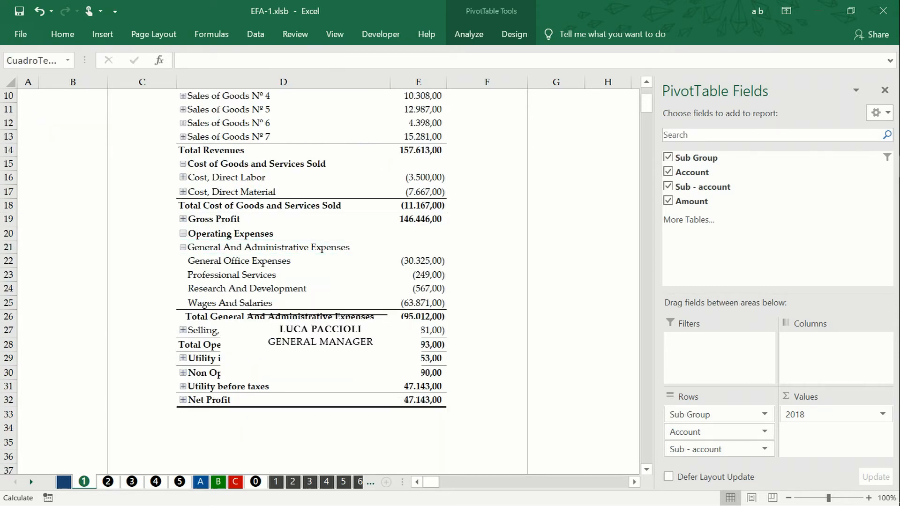
pyautogui.click(243, 383)
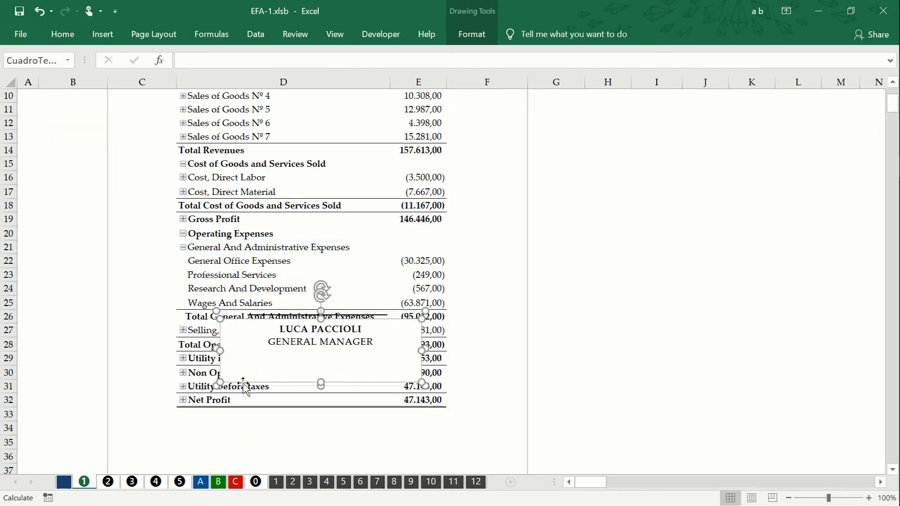
pyautogui.moveTo(243, 386)
pyautogui.mouseDown()
pyautogui.moveTo(236, 496)
pyautogui.moveTo(233, 460)
pyautogui.mouseUp()
# Expand Selling, General And Administrative Expenses and Non Operating Incomes and Expenses, and move the signature block clear below the statement.
pyautogui.scroll(4, 220, 240)
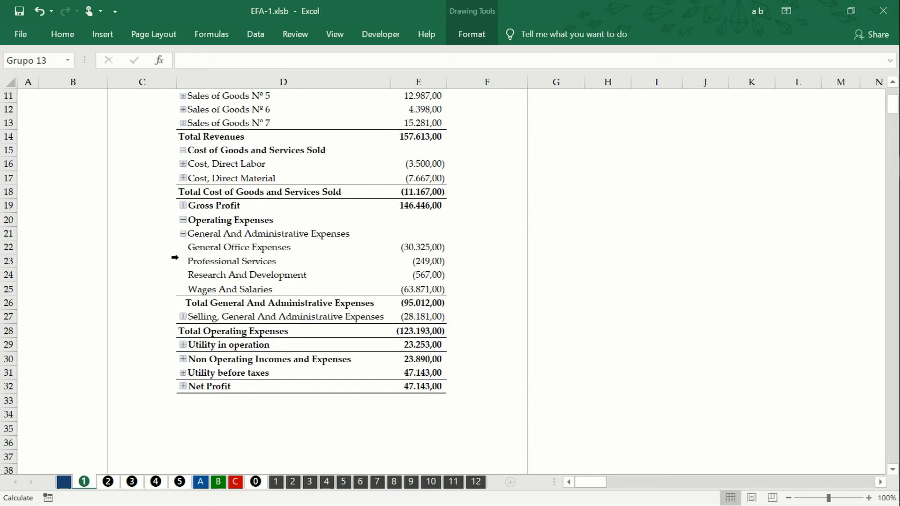
pyautogui.click(182, 317)
pyautogui.scroll(-4, 183, 325)
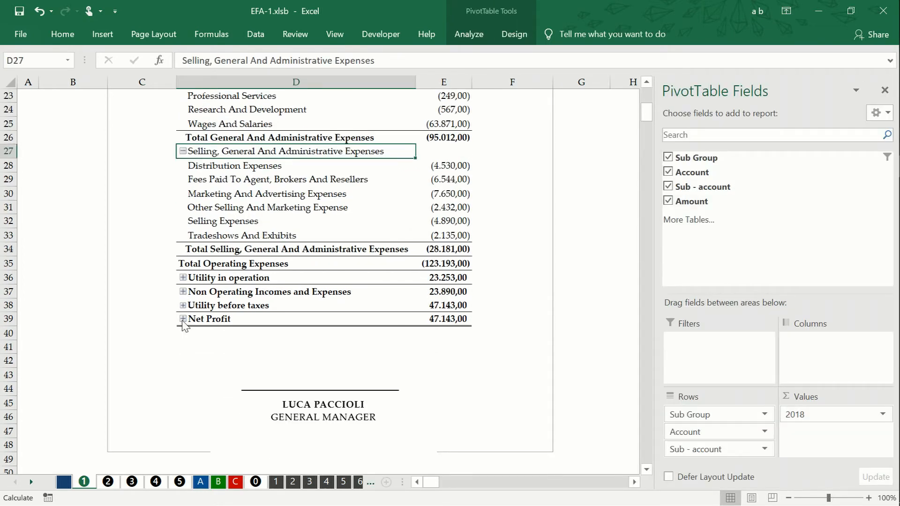
pyautogui.click(183, 291)
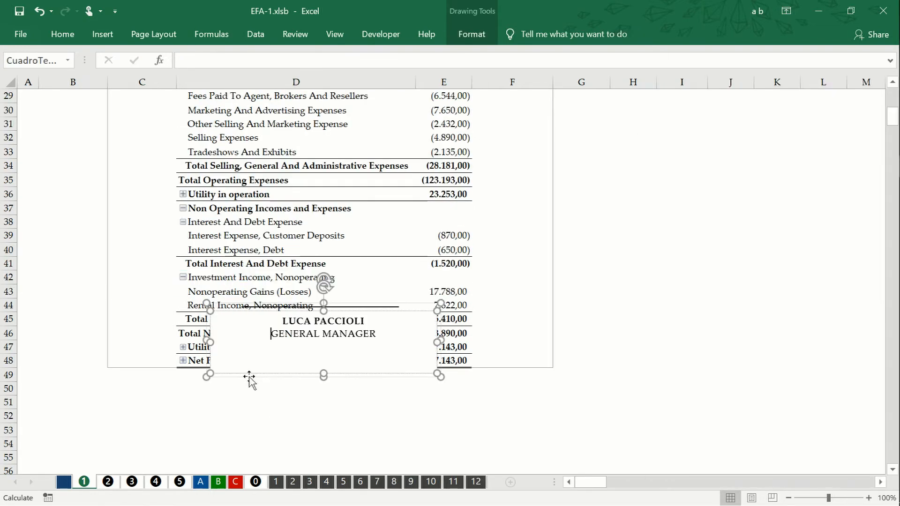
pyautogui.moveTo(249, 377); pyautogui.dragTo(254, 419)
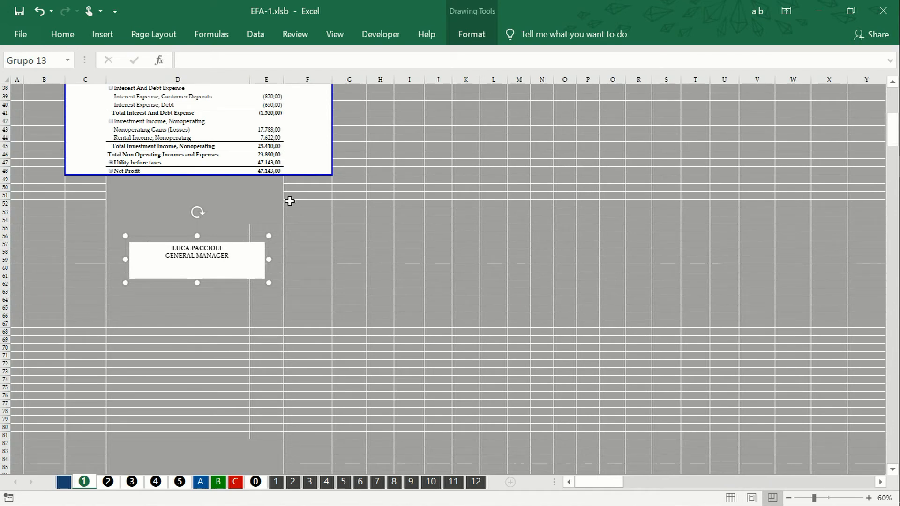
# In Page Break Preview, extend the print area's lower edge down to row 61 to include the signature block.
pyautogui.click(289, 201)
pyautogui.scroll(12, 289, 202)
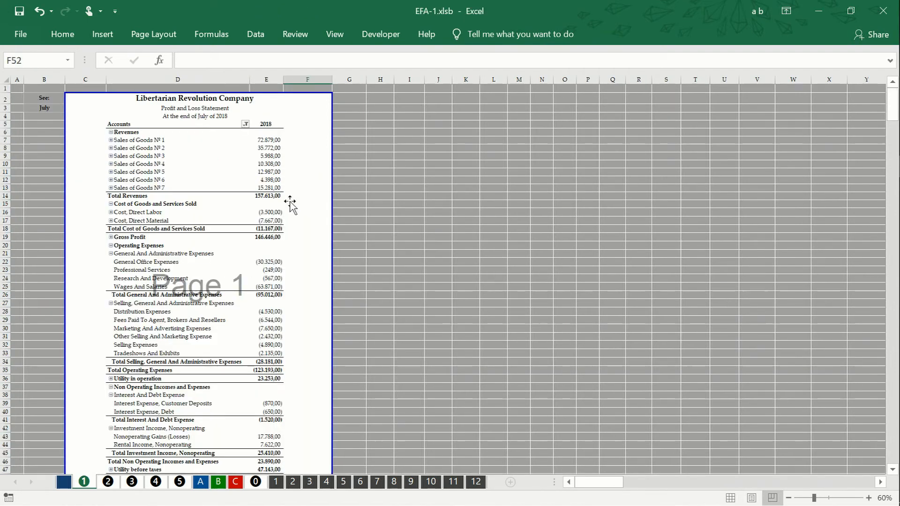
pyautogui.scroll(-6, 290, 202)
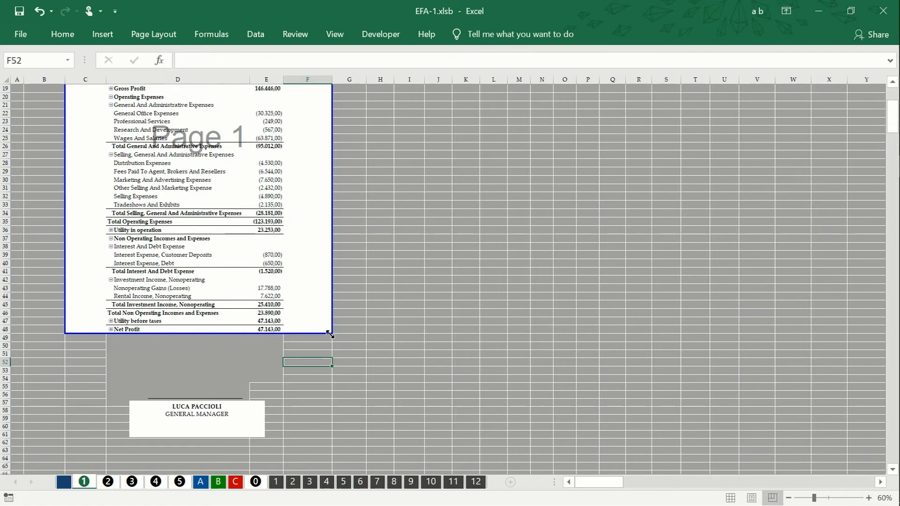
pyautogui.moveTo(330, 334); pyautogui.dragTo(321, 442)
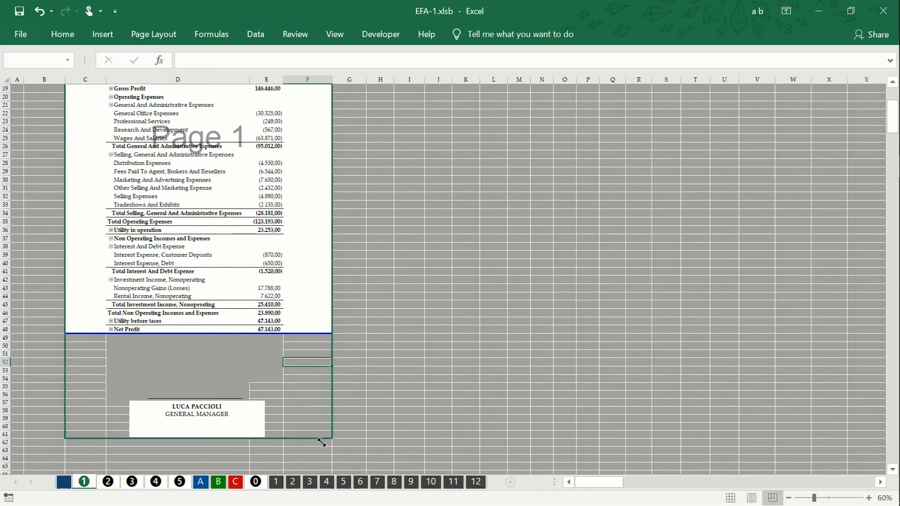
pyautogui.moveTo(322, 442); pyautogui.dragTo(321, 442)
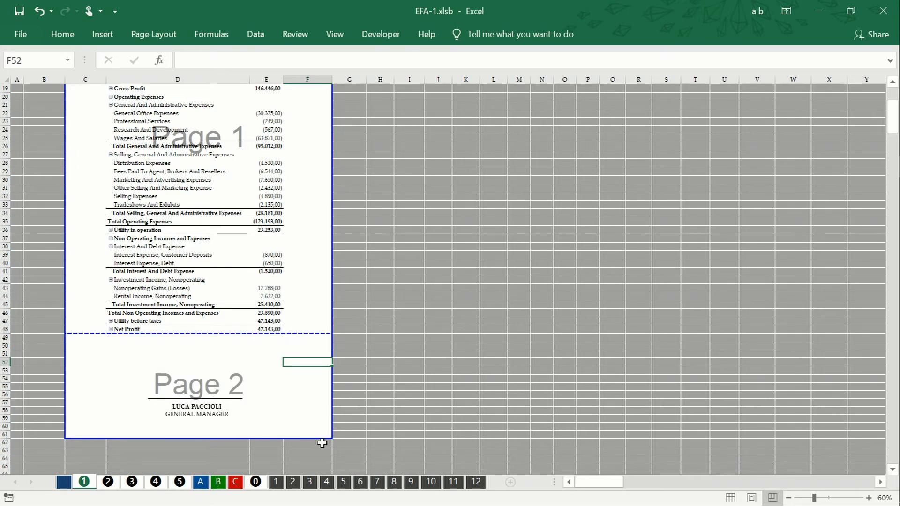
# Move the automatic page break below Net Profit down to the print area's lower edge to fit everything on one page.
pyautogui.scroll(5, 232, 311)
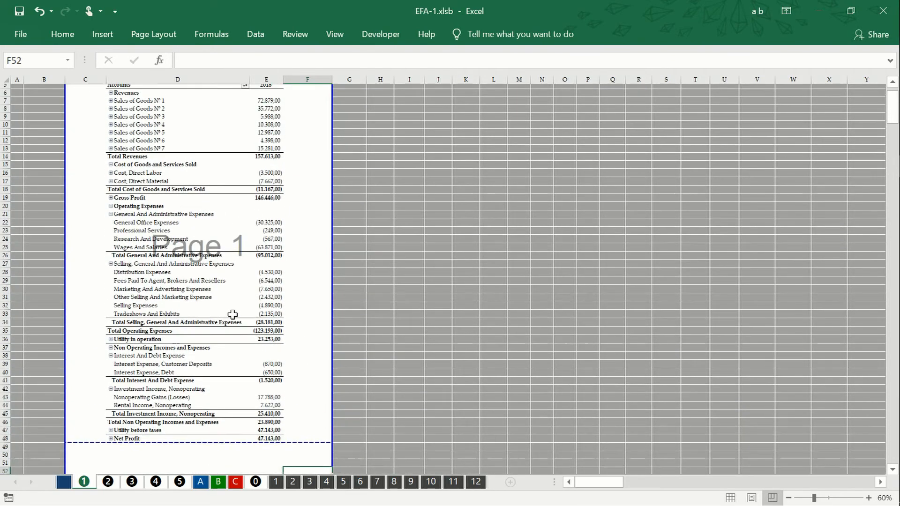
pyautogui.scroll(1, 231, 311)
pyautogui.scroll(-6, 232, 312)
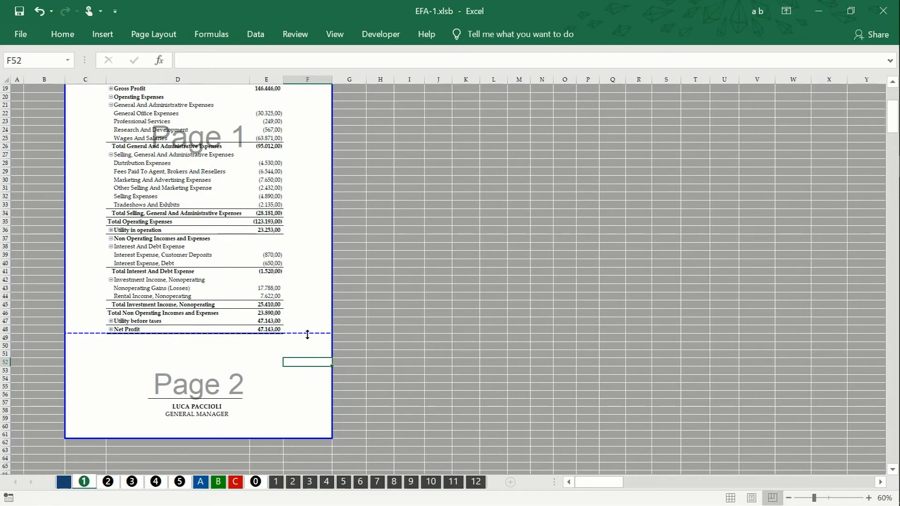
pyautogui.moveTo(301, 350); pyautogui.dragTo(294, 442)
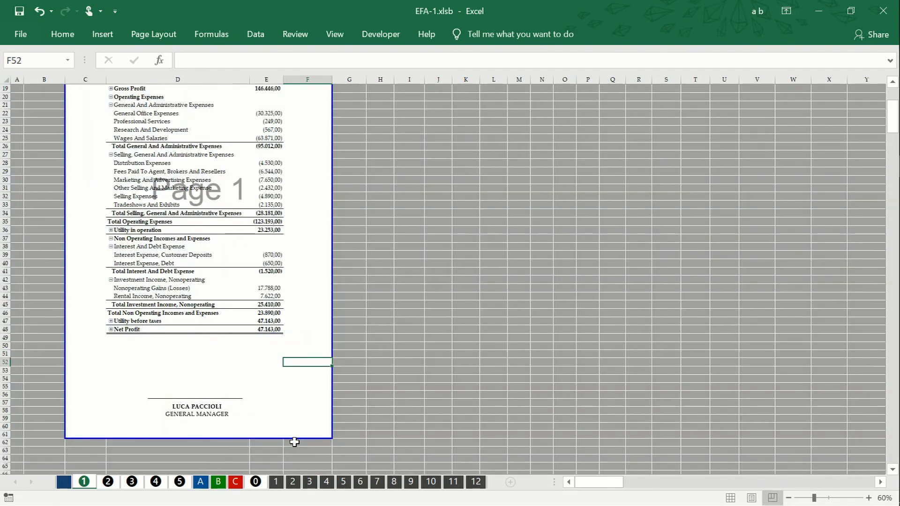
pyautogui.scroll(6, 295, 442)
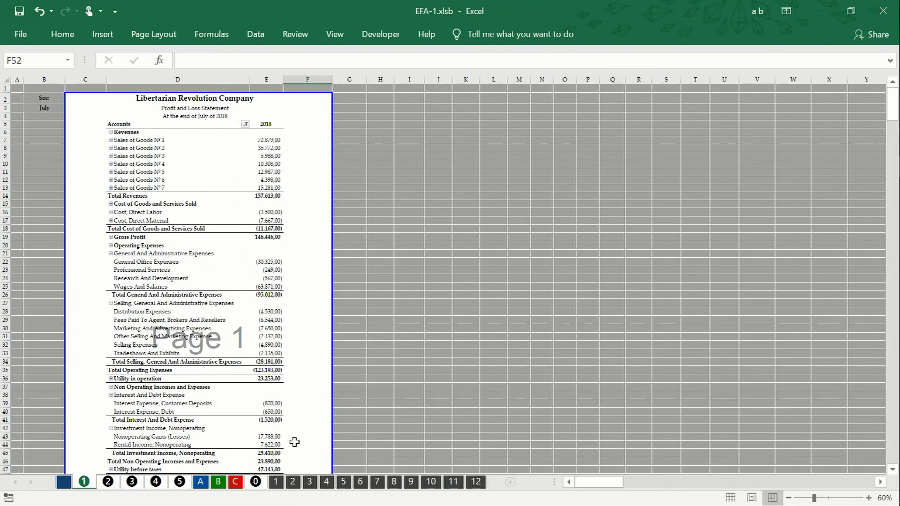
# Check the profit and loss statement in the print preview and print the active sheet with Microsoft Print to PDF.
pyautogui.click(23, 35)
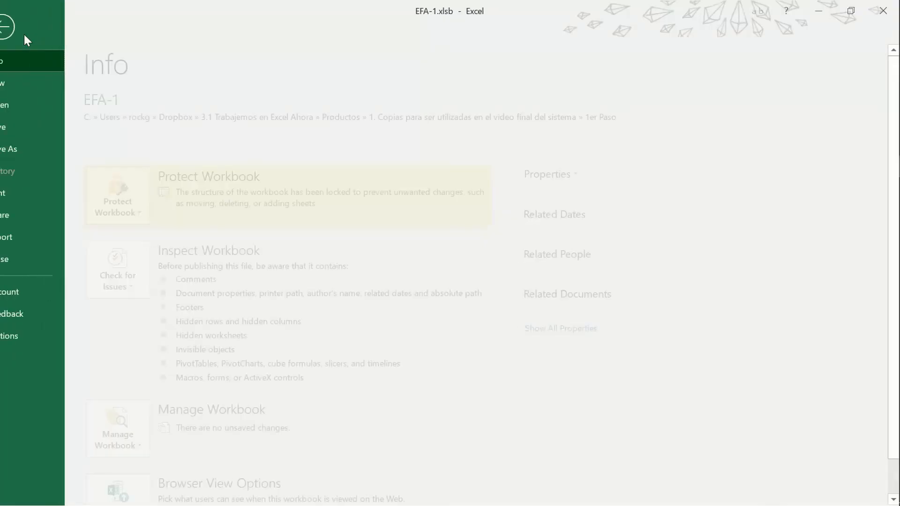
pyautogui.click(19, 193)
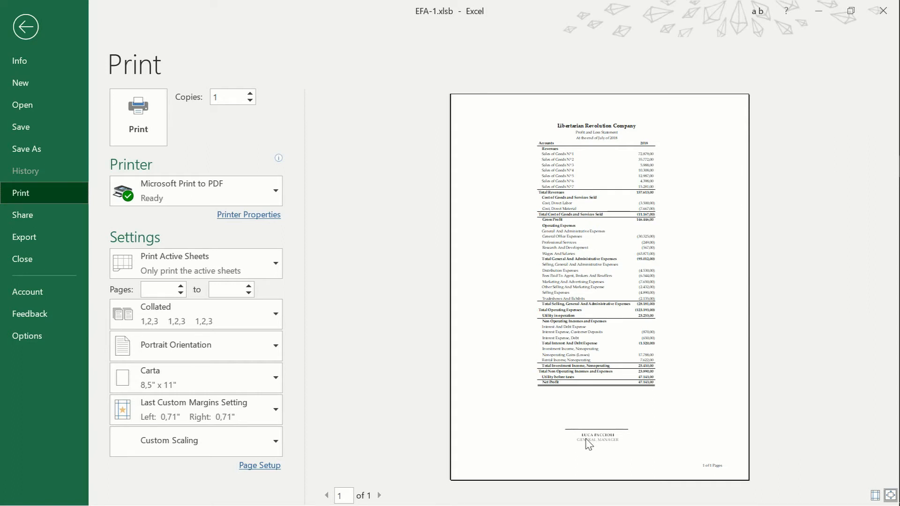
pyautogui.click(148, 134)
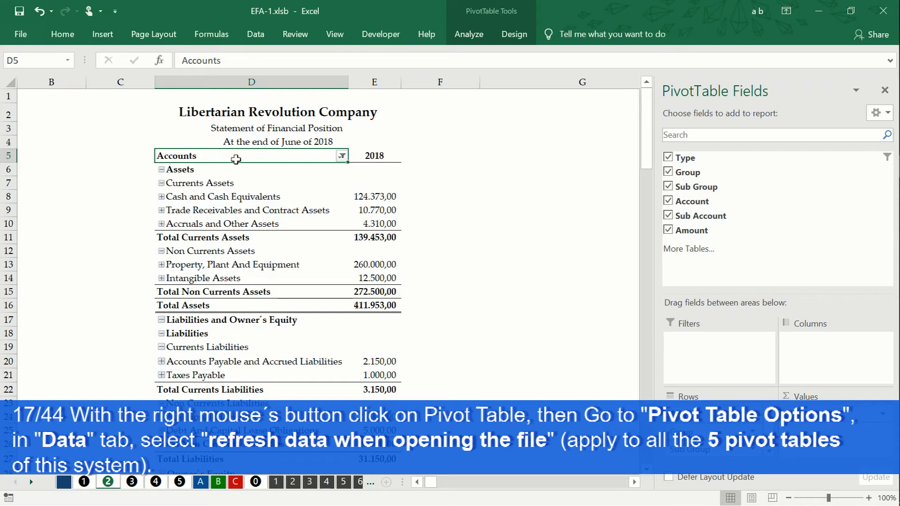
# Set the Statement of Financial Position pivot table to refresh its data when opening the file.
pyautogui.rightClick(319, 157)
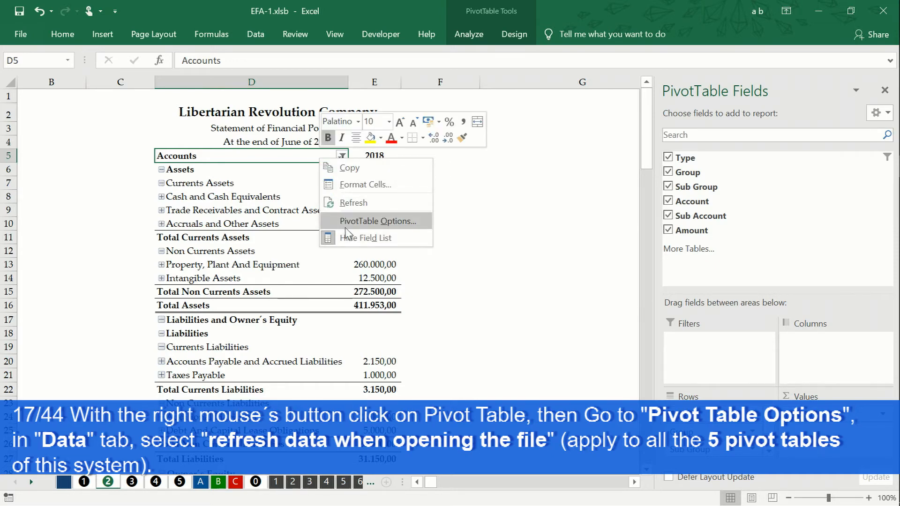
pyautogui.click(345, 228)
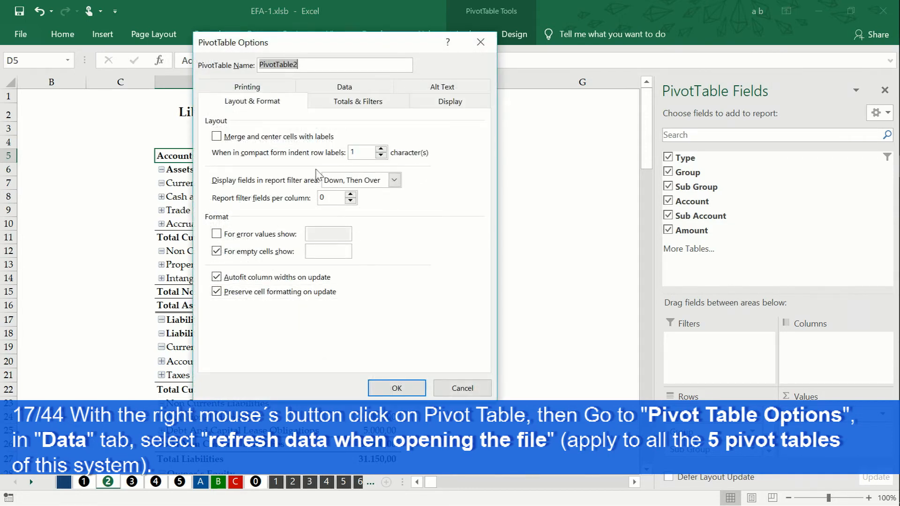
pyautogui.click(333, 90)
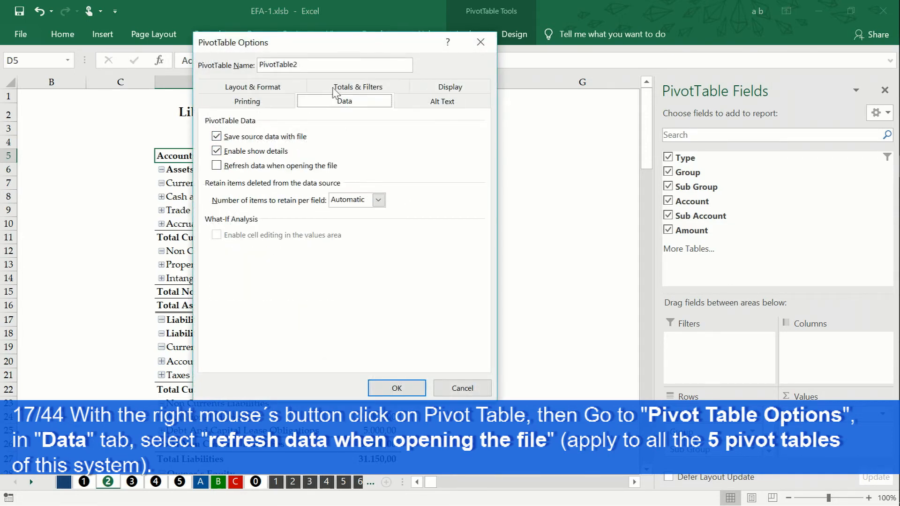
pyautogui.click(221, 168)
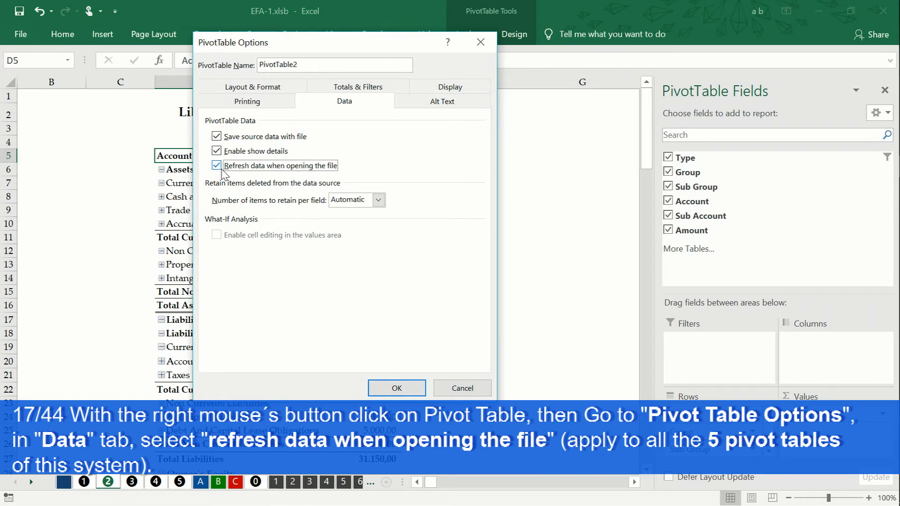
pyautogui.click(377, 390)
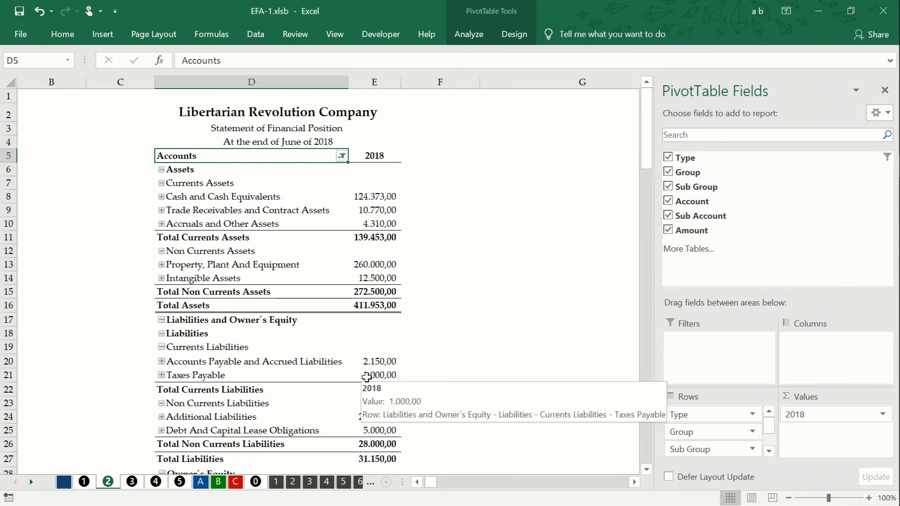
# Copy the whole Statement of Financial Position pivot table, starting from its Accounts header in D5.
pyautogui.moveTo(376, 211)
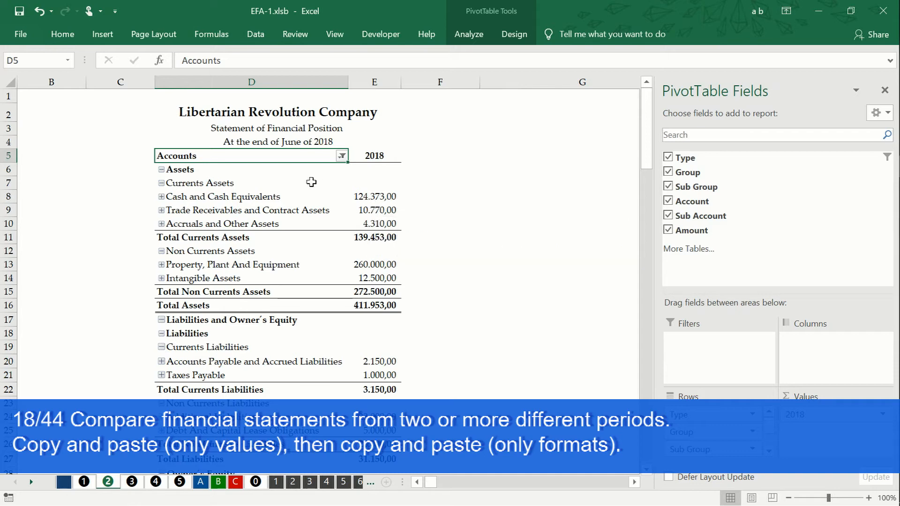
pyautogui.moveTo(178, 155); pyautogui.dragTo(384, 454)
pyautogui.scroll(3, 364, 313)
pyautogui.scroll(1, 364, 313)
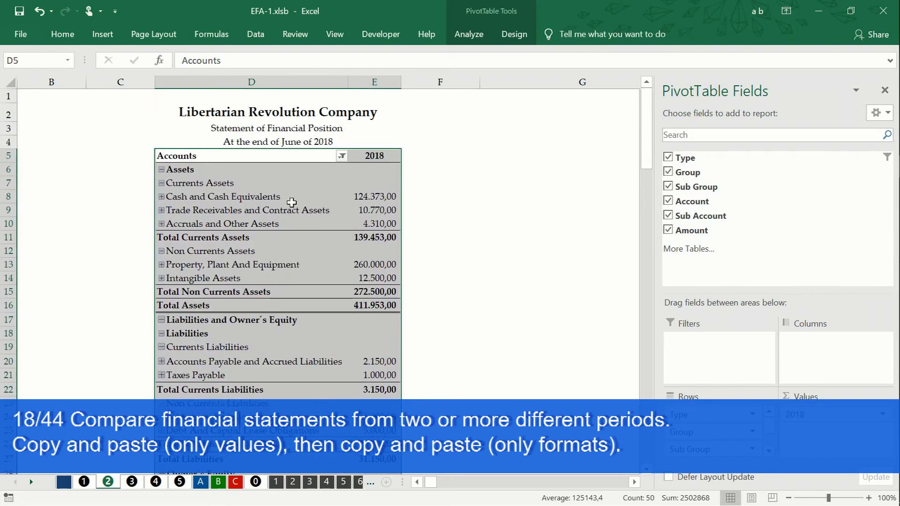
pyautogui.rightClick(281, 159)
pyautogui.click(309, 170)
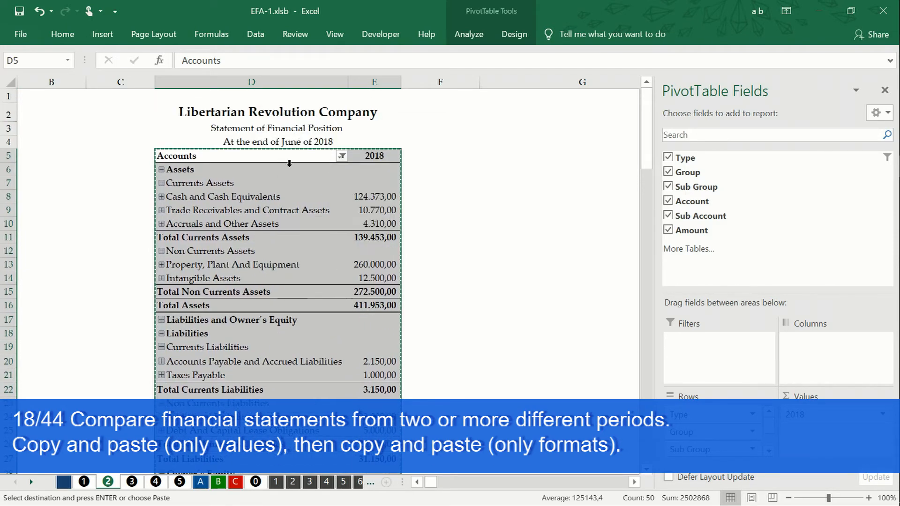
# Paste the copied statement at G5 as values only, and apply the source formatting to the pasted range.
pyautogui.click(490, 154)
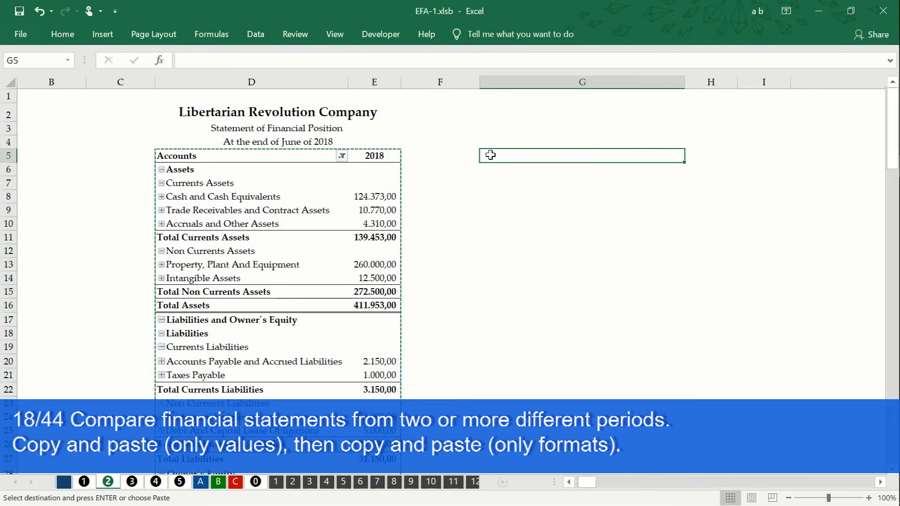
pyautogui.rightClick(490, 155)
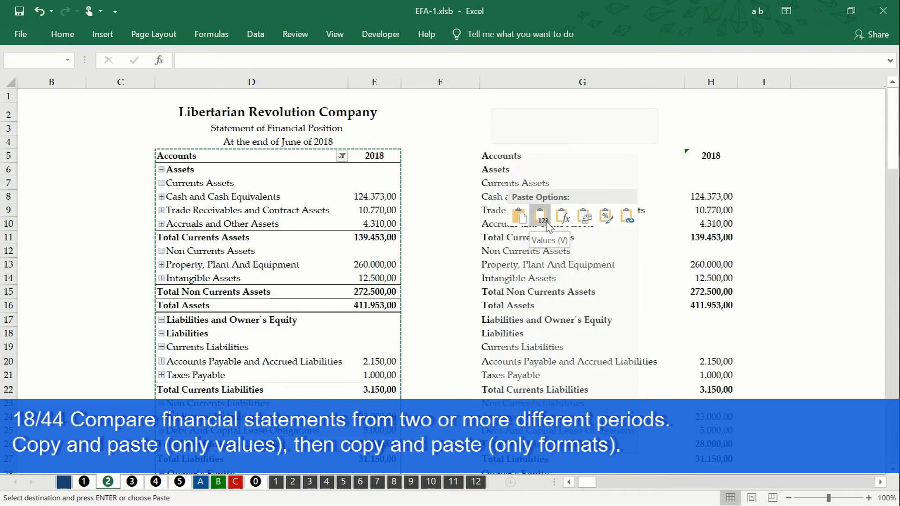
pyautogui.click(541, 216)
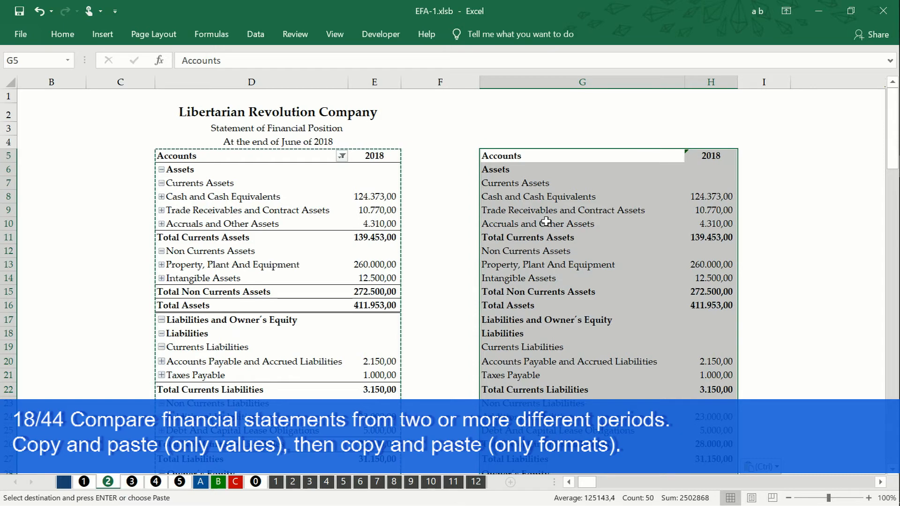
pyautogui.rightClick(537, 158)
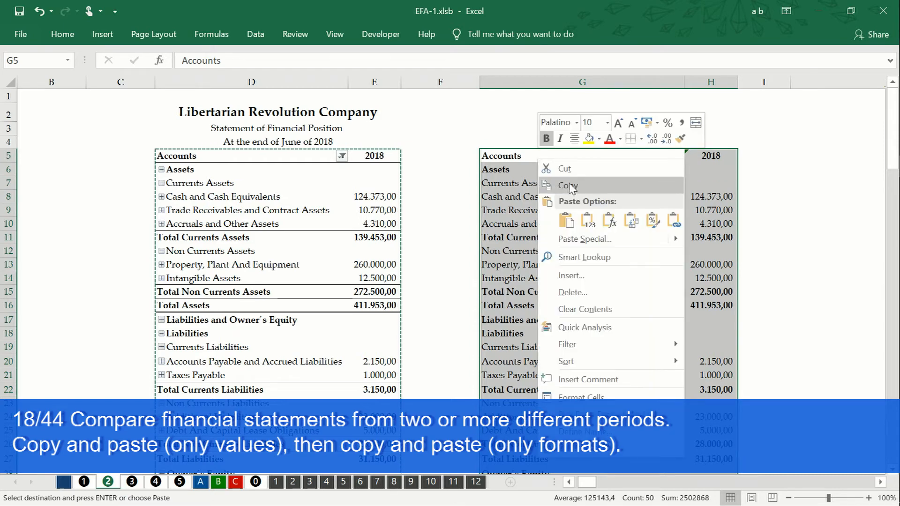
pyautogui.click(651, 228)
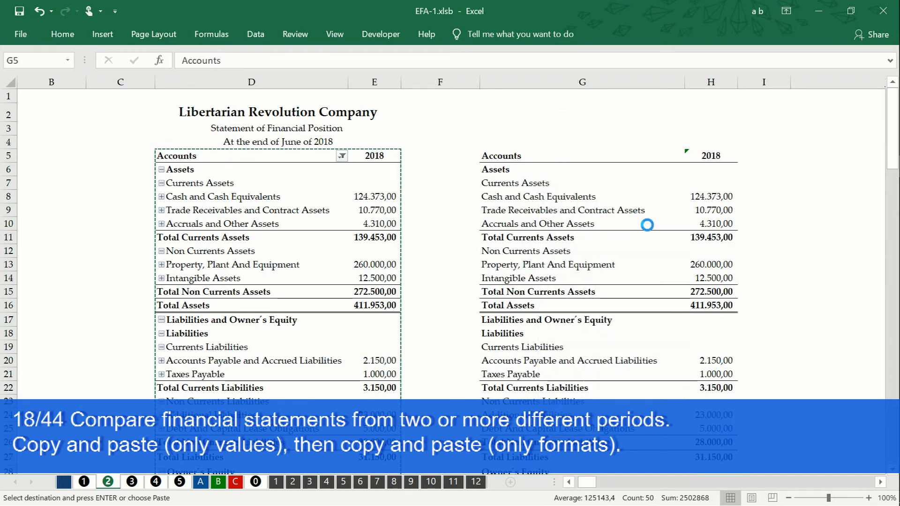
# Replace the pasted table's amount column header in H5 with "June".
pyautogui.click(703, 158)
pyautogui.write('JUne')
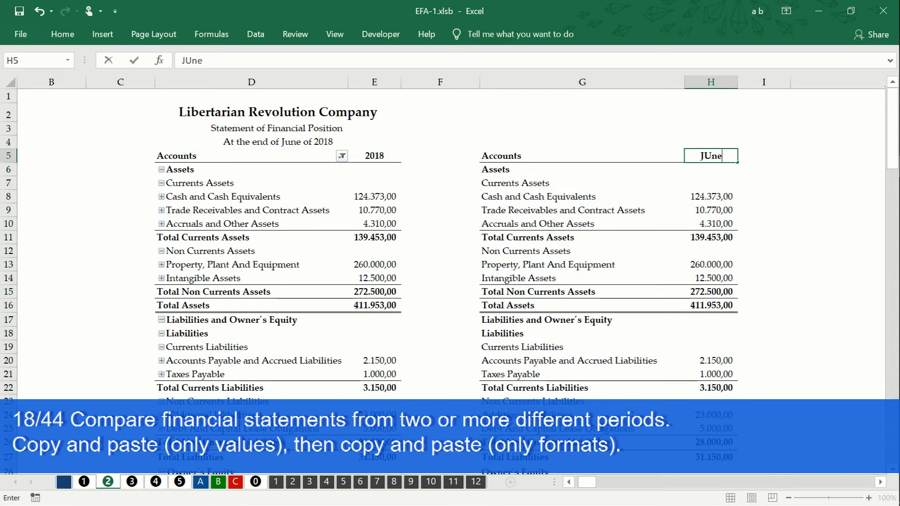
pyautogui.press('BackSpace')
pyautogui.press('BackSpace')
pyautogui.press('BackSpace')
pyautogui.write('une')
pyautogui.press('Return')
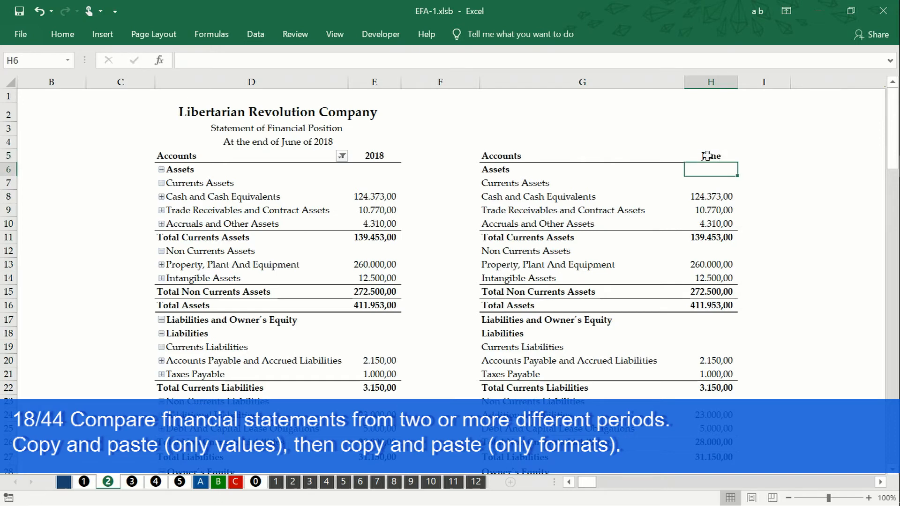
# Copy the statement's three title lines from D2, paste them at G2 as values only, and clear the pasted period line in G4.
pyautogui.moveTo(296, 113); pyautogui.dragTo(289, 140)
pyautogui.rightClick(289, 140)
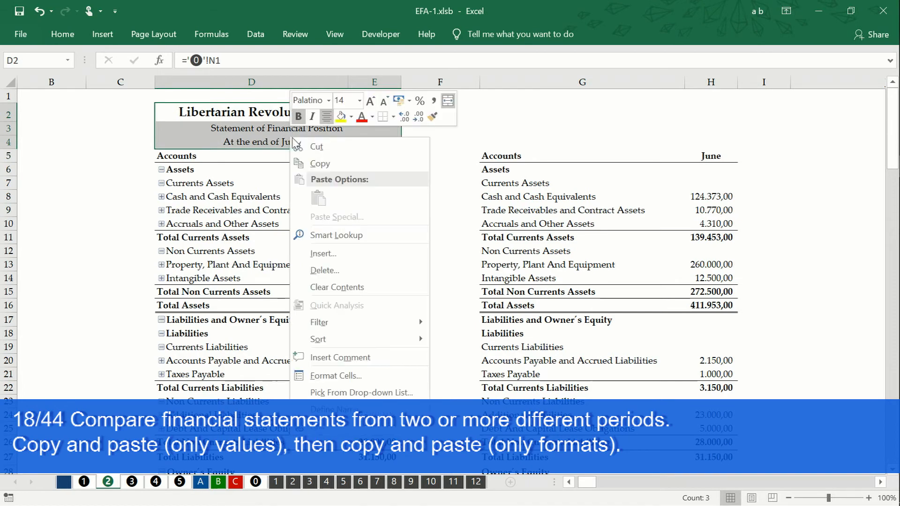
pyautogui.click(305, 160)
pyautogui.click(498, 111)
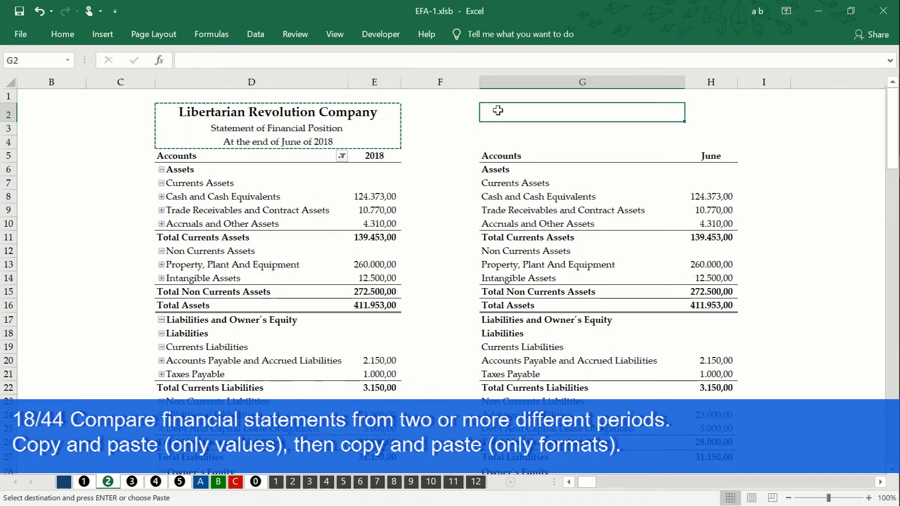
pyautogui.rightClick(497, 111)
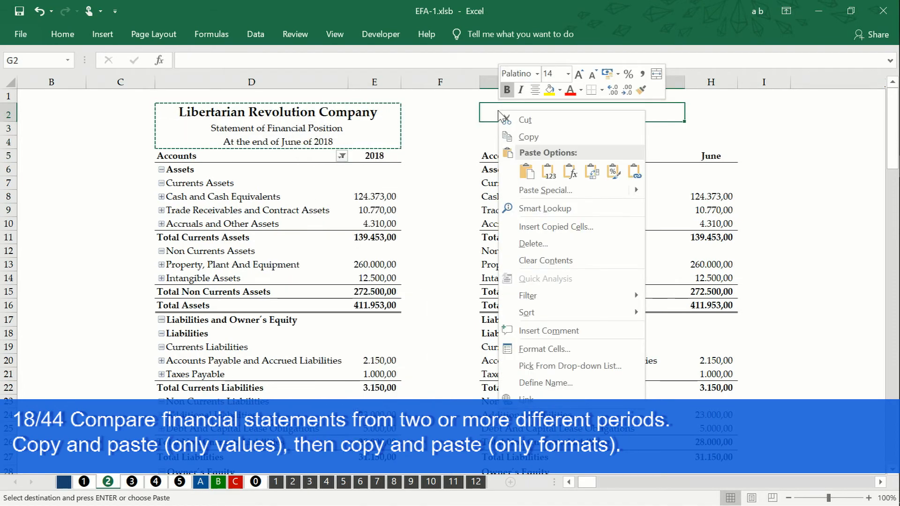
pyautogui.click(547, 173)
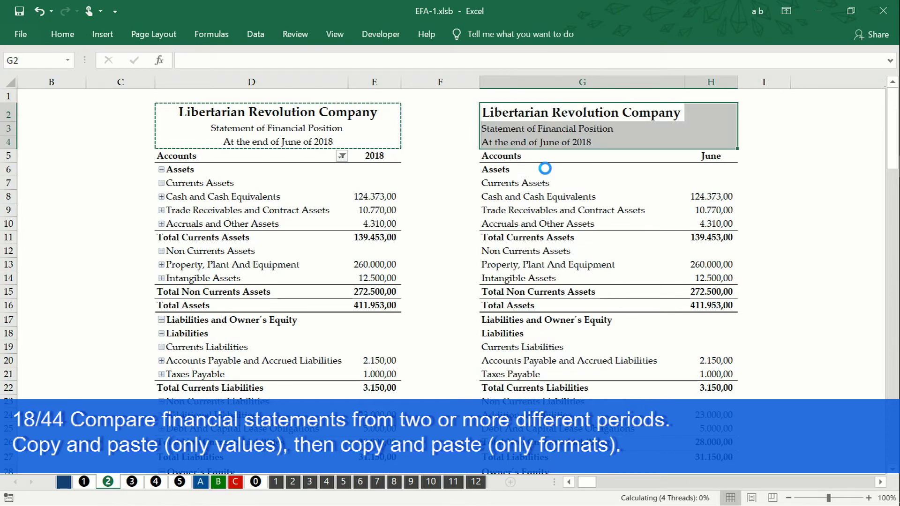
pyautogui.click(537, 142)
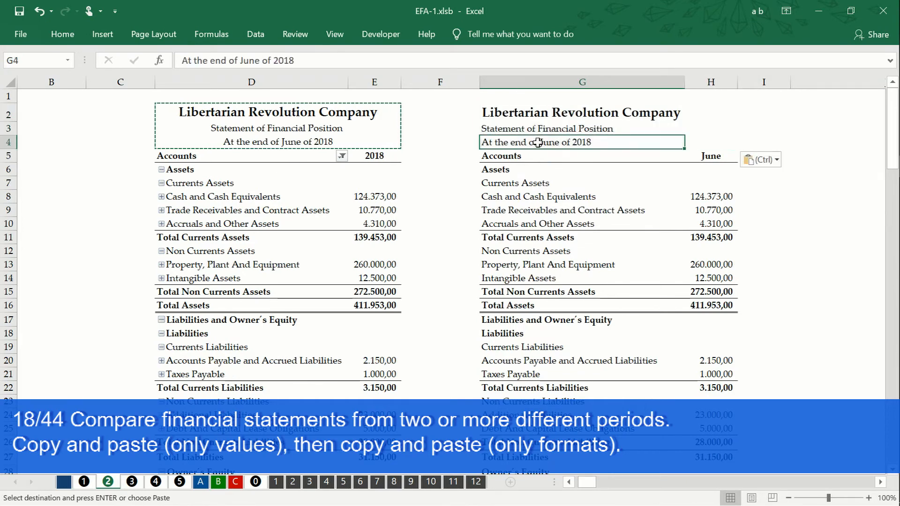
pyautogui.press('Delete')
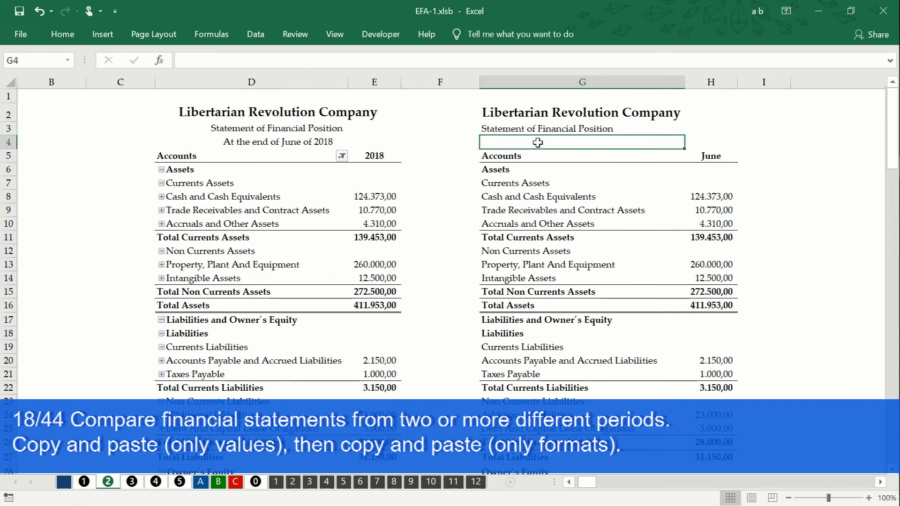
# Extend the pasted table's amount header in H5 to read "June - 2018".
pyautogui.click(702, 156)
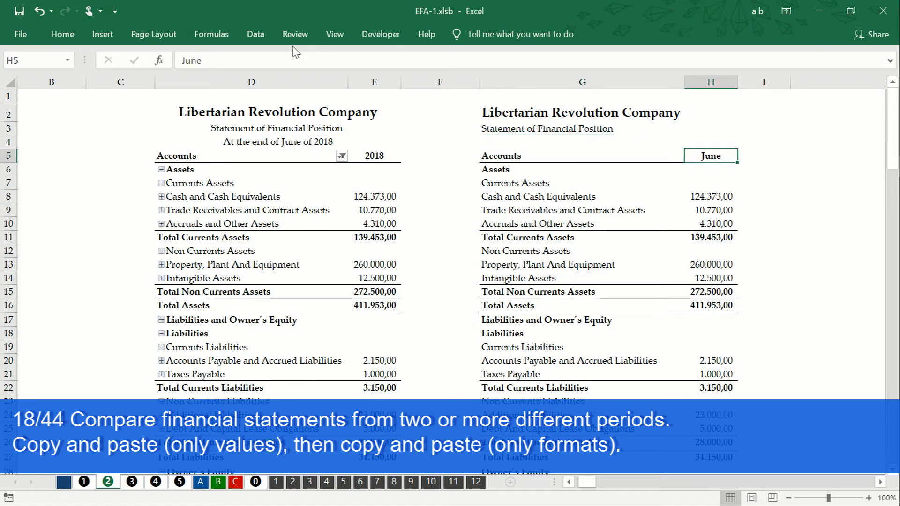
pyautogui.click(281, 60)
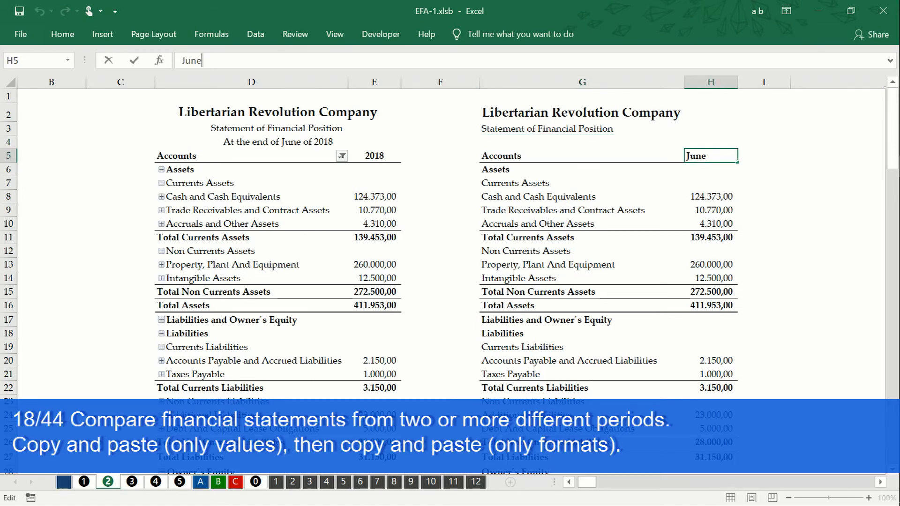
pyautogui.write('- 2018')
pyautogui.press('Return')
pyautogui.press('Return')
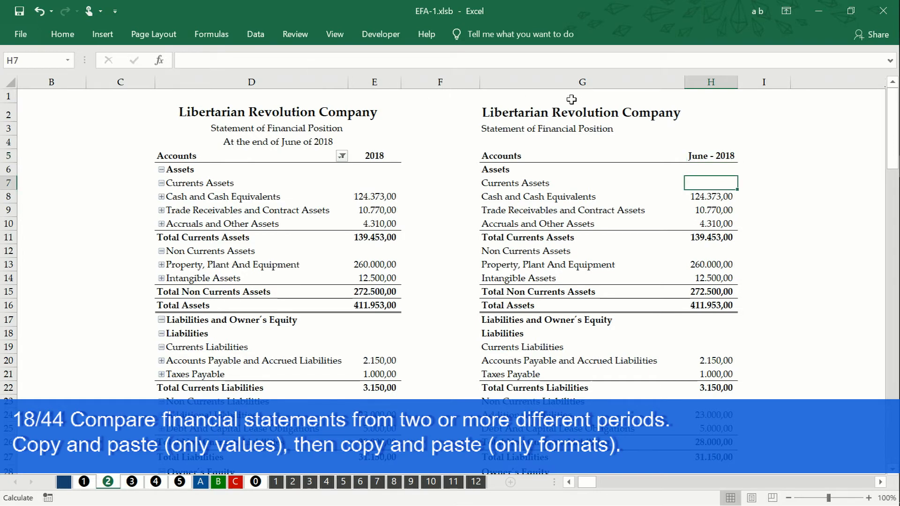
# Insert a new column before the June - 2018 amounts and make it narrow.
pyautogui.click(702, 76)
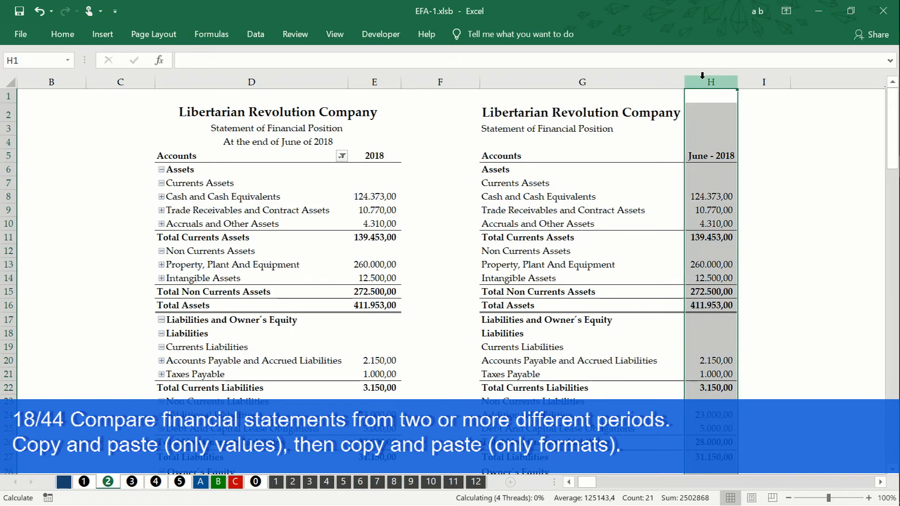
pyautogui.rightClick(702, 77)
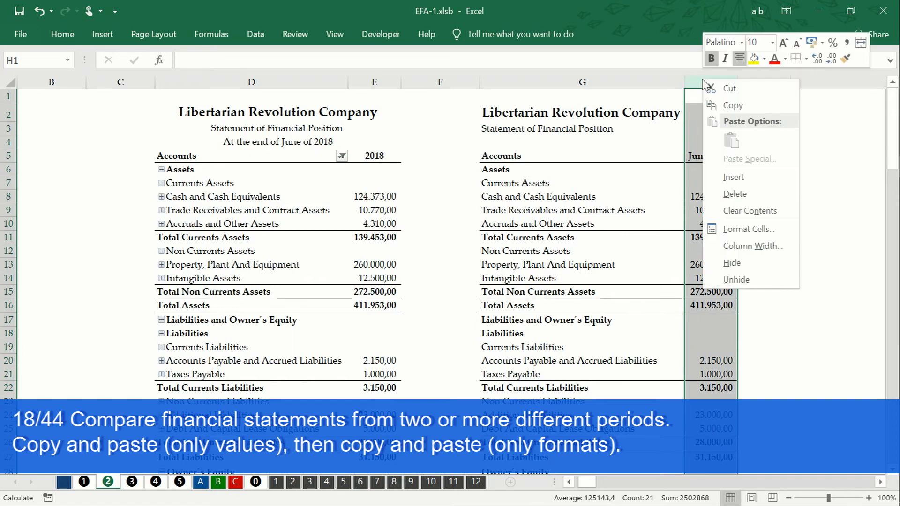
pyautogui.click(732, 182)
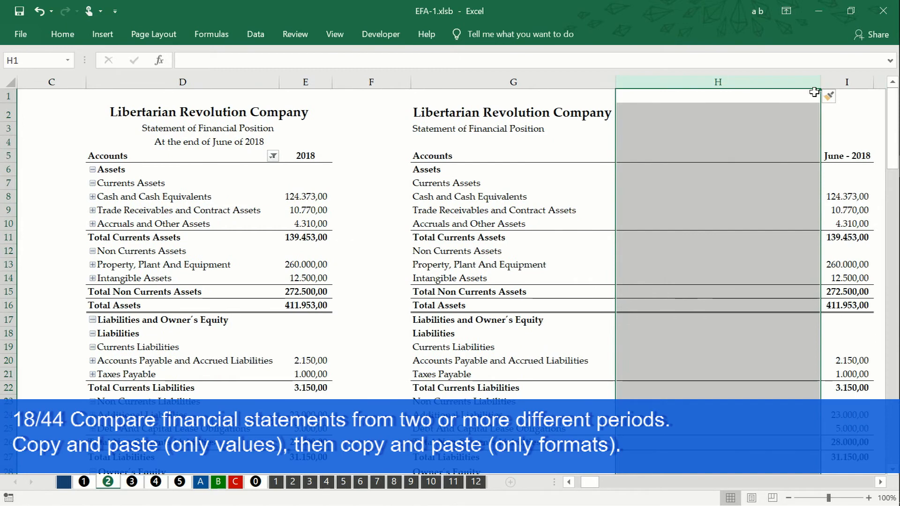
pyautogui.moveTo(820, 88); pyautogui.dragTo(653, 92)
# Head the new column "Notes" in H5 and enter note numbers 10, 2, 17, 20, 6, 3, 9, 7 and 8 beside the account rows.
pyautogui.click(628, 155)
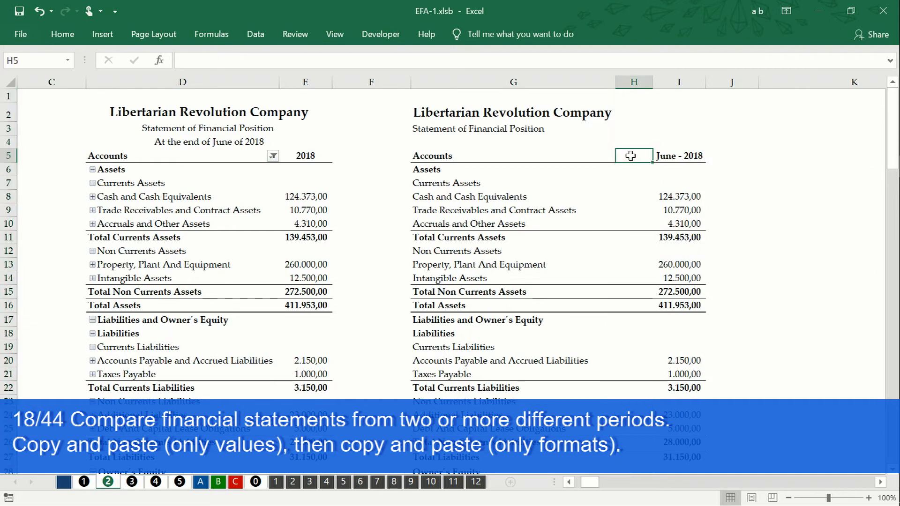
pyautogui.write('Notes')
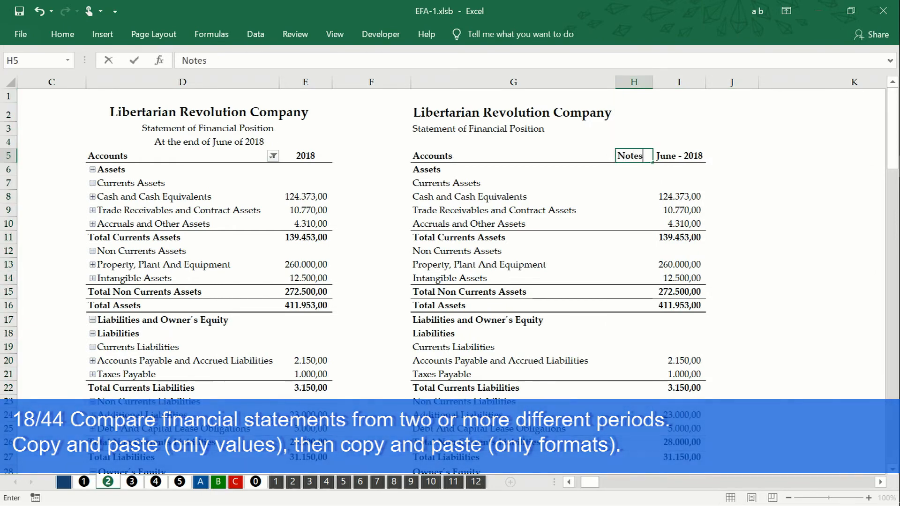
pyautogui.click(642, 193)
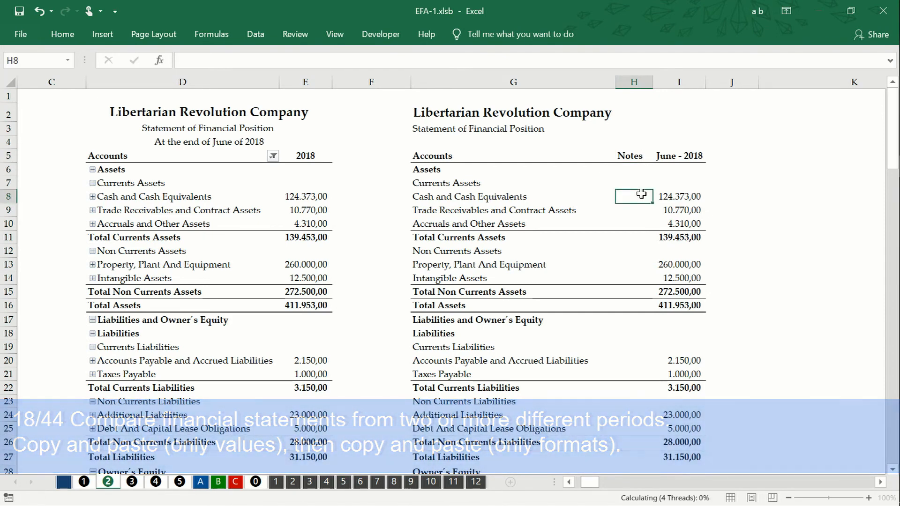
# Centre the whole Notes column horizontally and vertically, and make its text bold.
pyautogui.click(633, 82)
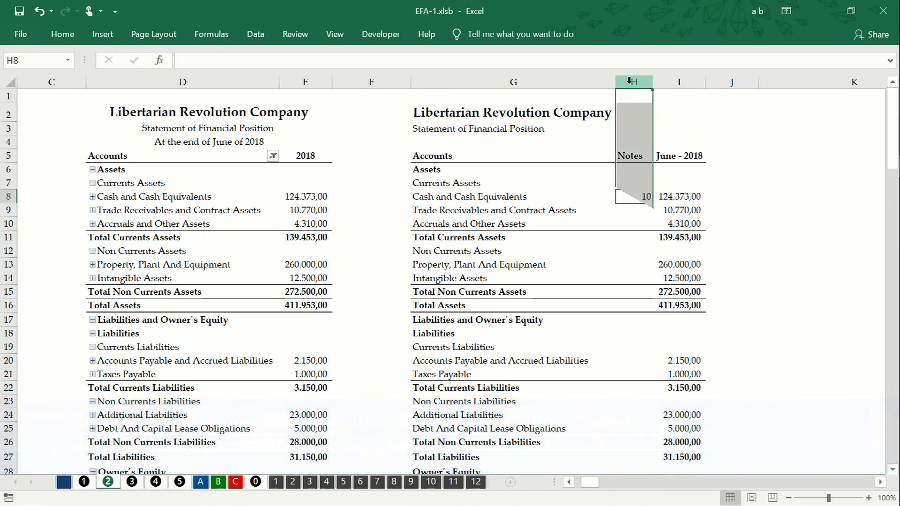
pyautogui.click(63, 35)
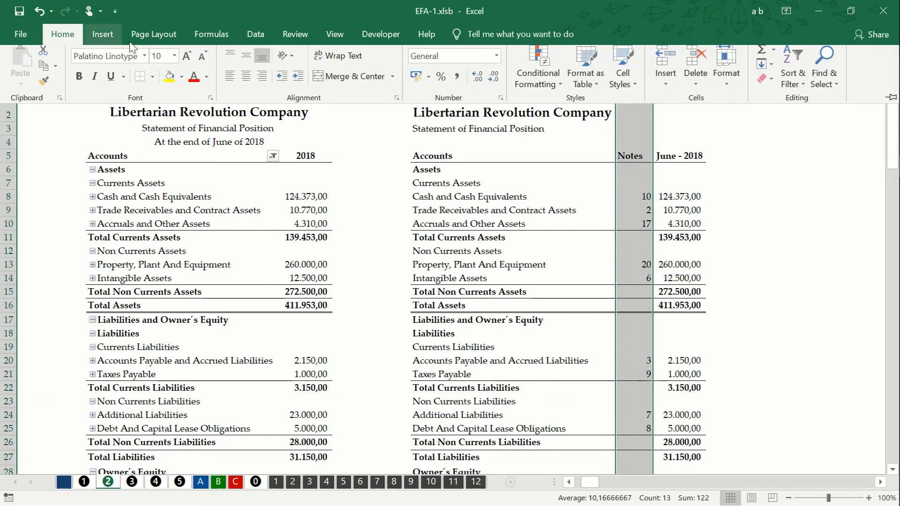
pyautogui.click(247, 82)
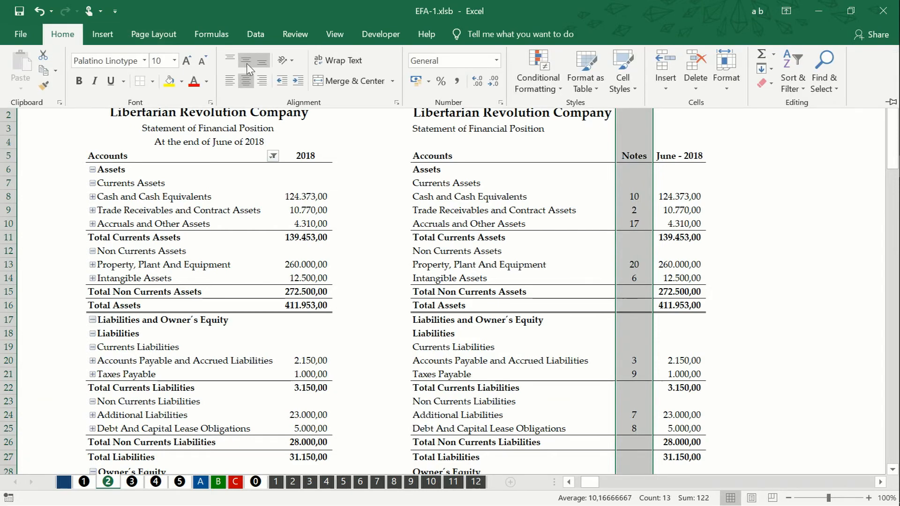
pyautogui.click(246, 63)
pyautogui.click(78, 81)
# Make the Currents Assets, Non Currents Assets and Currents Liabilities headings bold in the pasted statement.
pyautogui.click(415, 188)
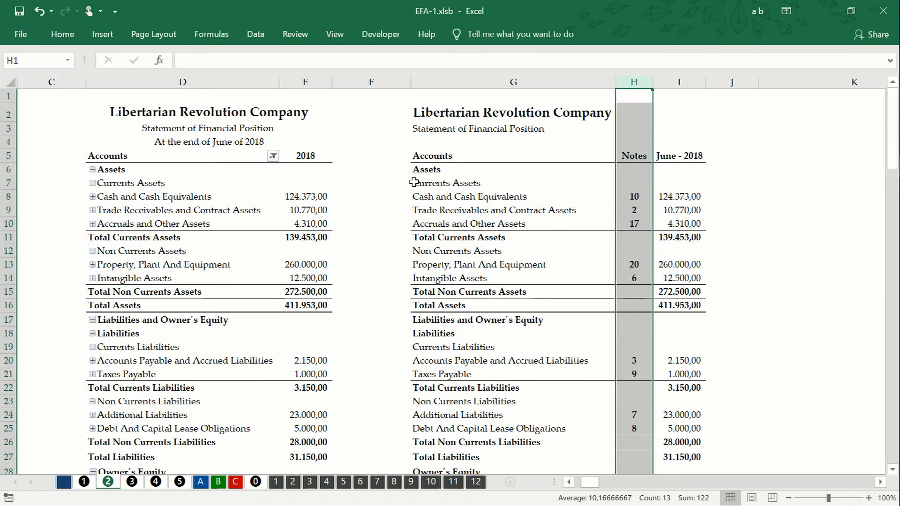
pyautogui.click(415, 185)
pyautogui.click(73, 42)
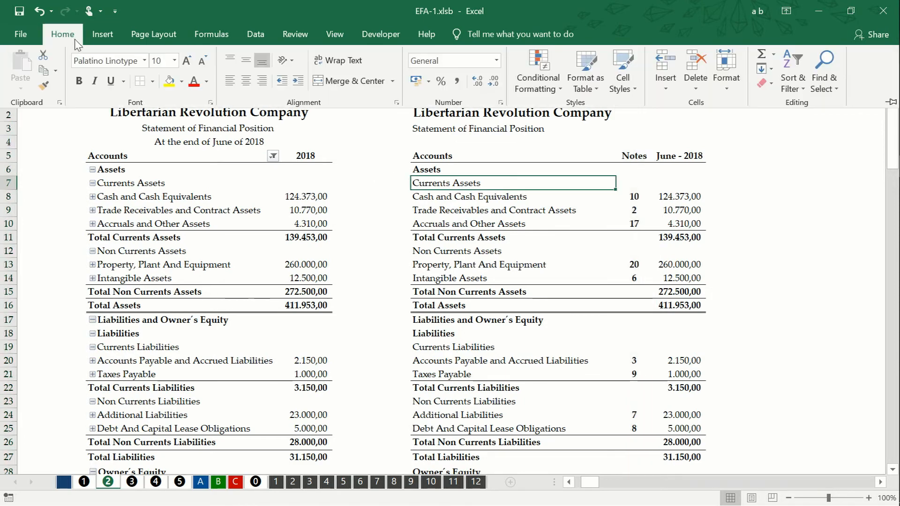
pyautogui.click(79, 81)
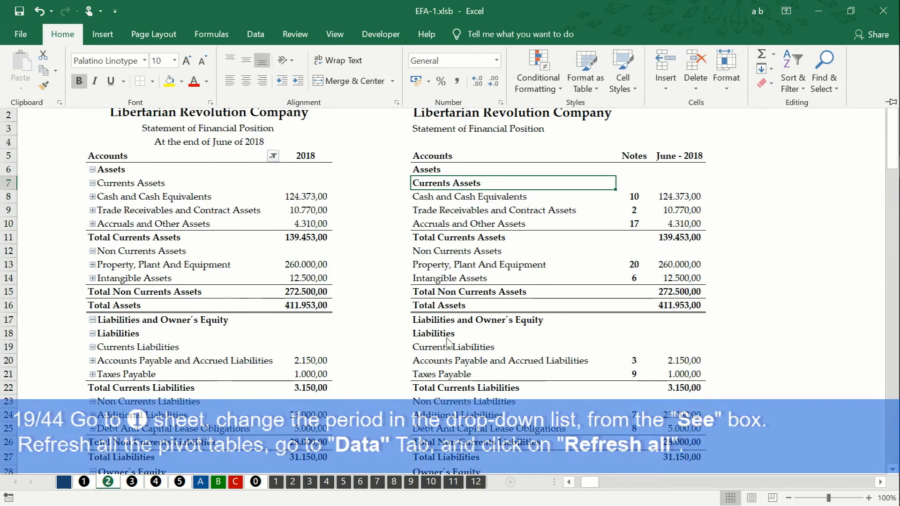
pyautogui.press('Escape')
pyautogui.click(436, 254)
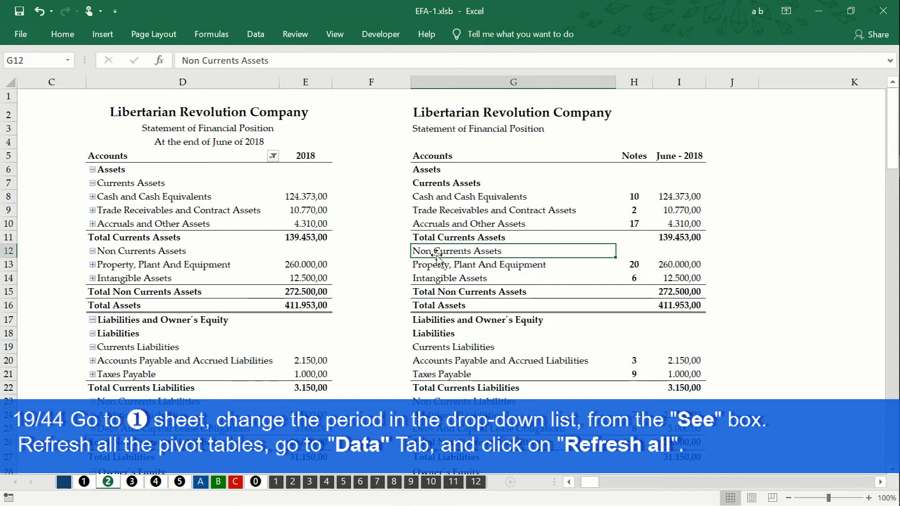
pyautogui.click(56, 35)
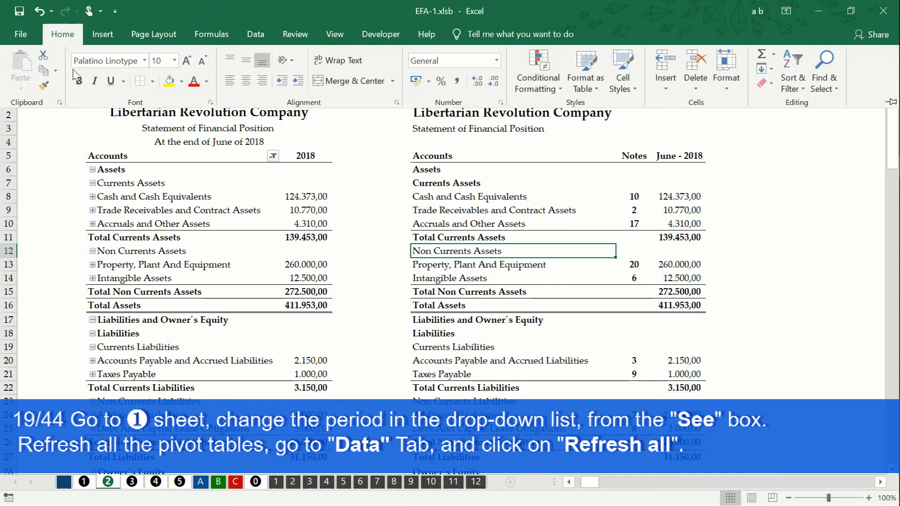
pyautogui.click(78, 77)
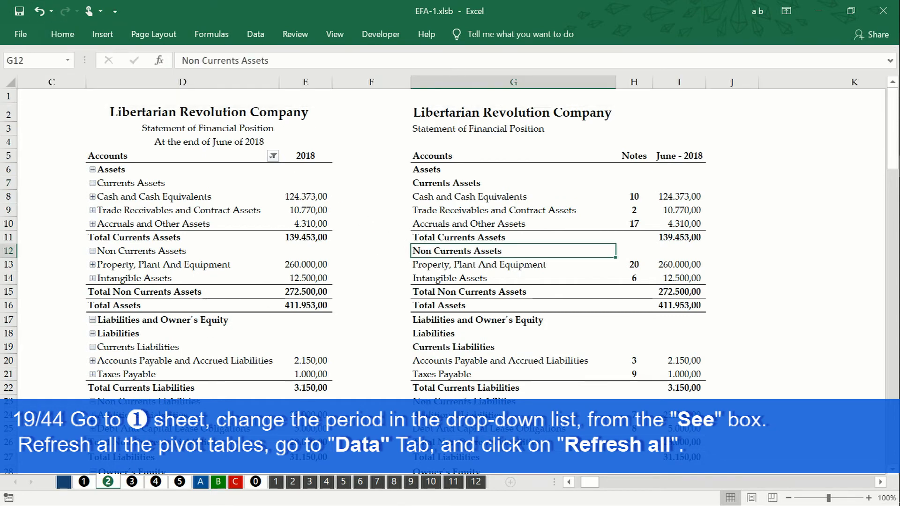
# On sheet 1, set the See period in B3 to July and refresh all the pivot tables.
pyautogui.click(85, 483)
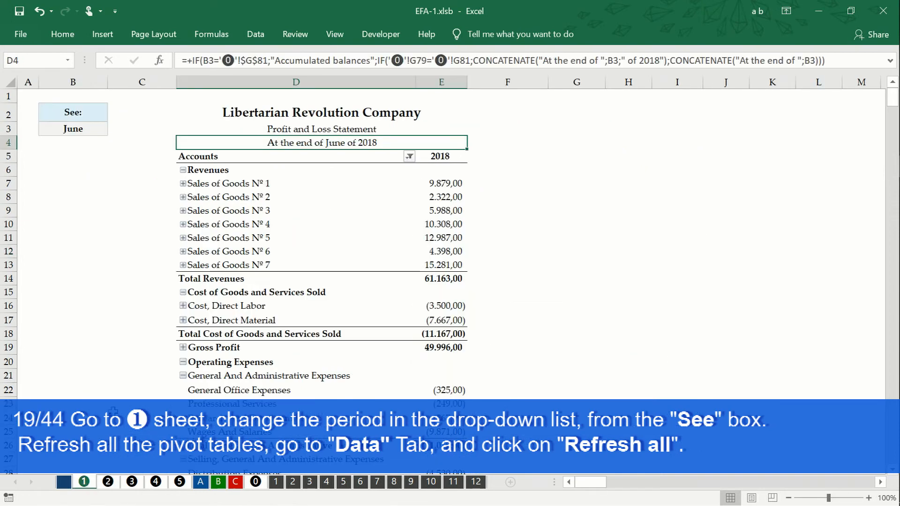
pyautogui.click(94, 131)
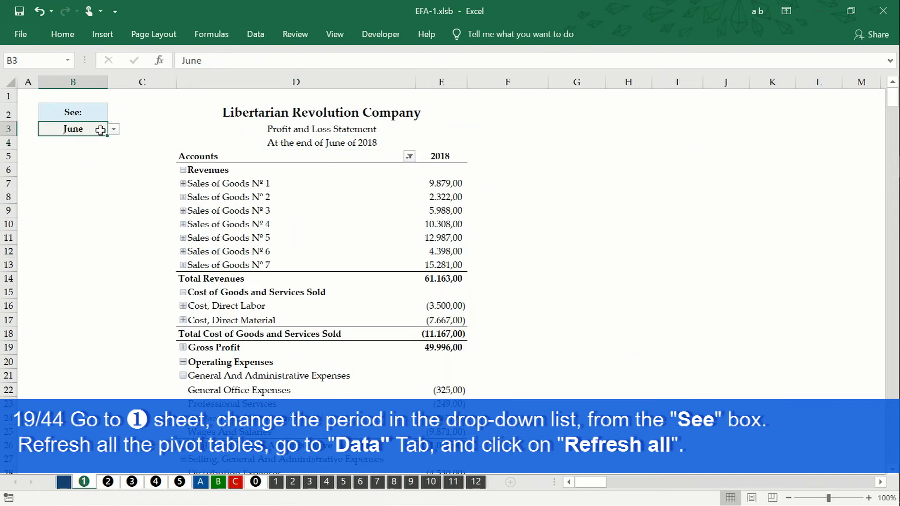
pyautogui.click(114, 130)
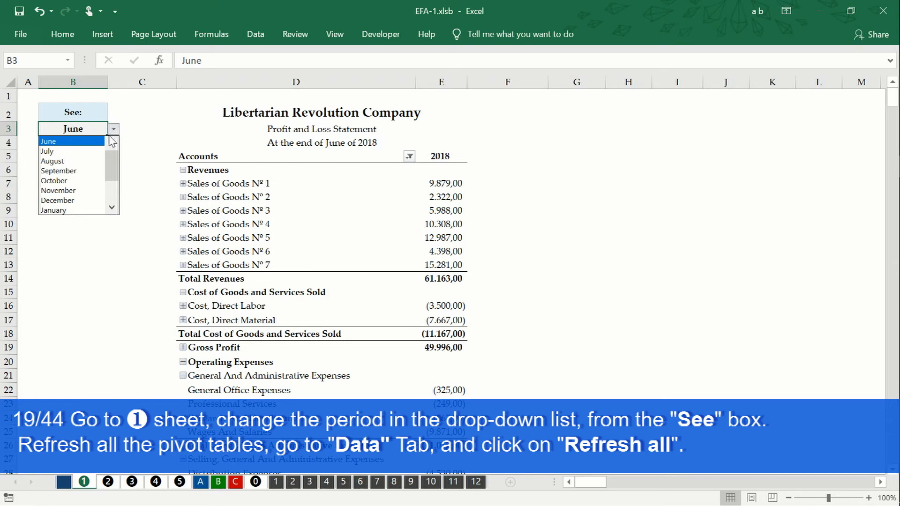
pyautogui.click(90, 151)
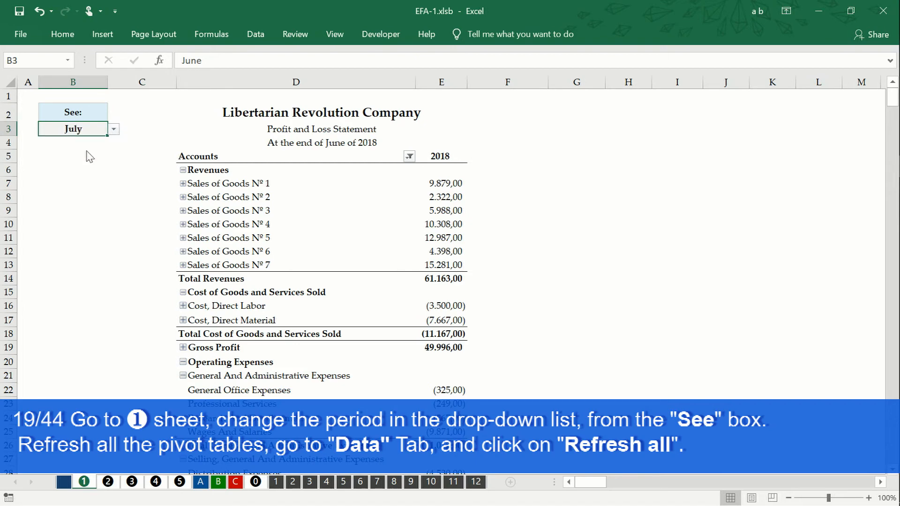
pyautogui.click(255, 39)
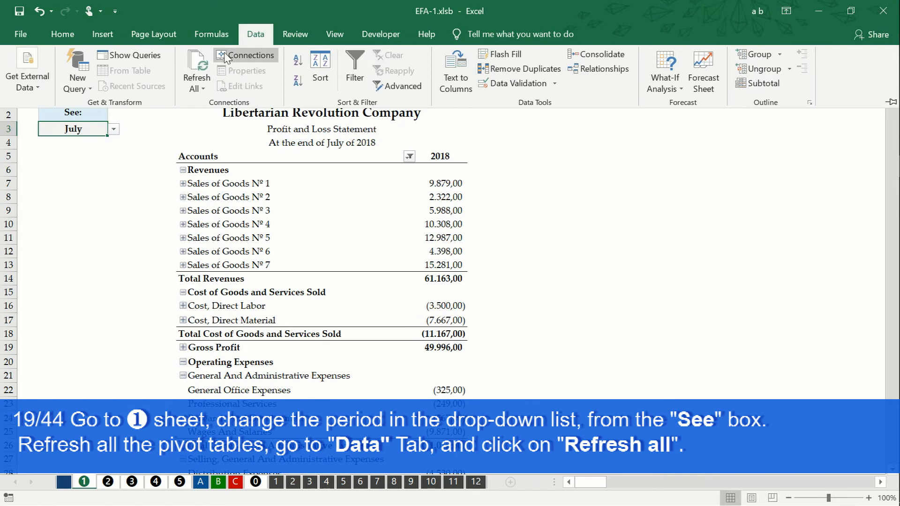
pyautogui.click(204, 67)
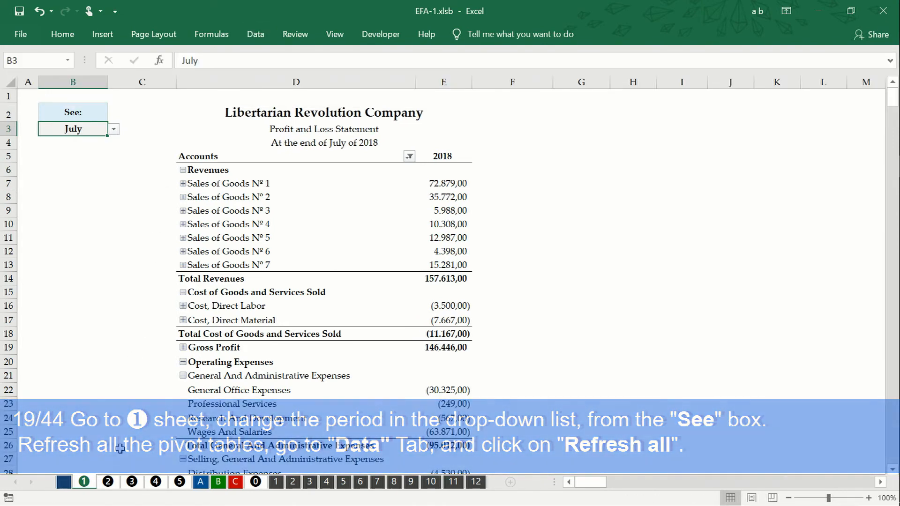
# On sheet 2, collapse the Inventory subgroup in the Statement of Financial Position pivot table.
pyautogui.click(114, 484)
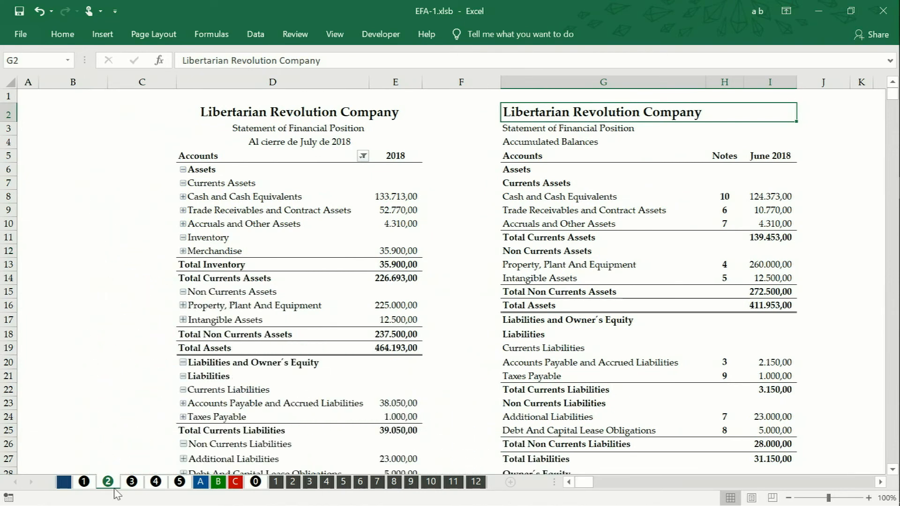
pyautogui.click(199, 240)
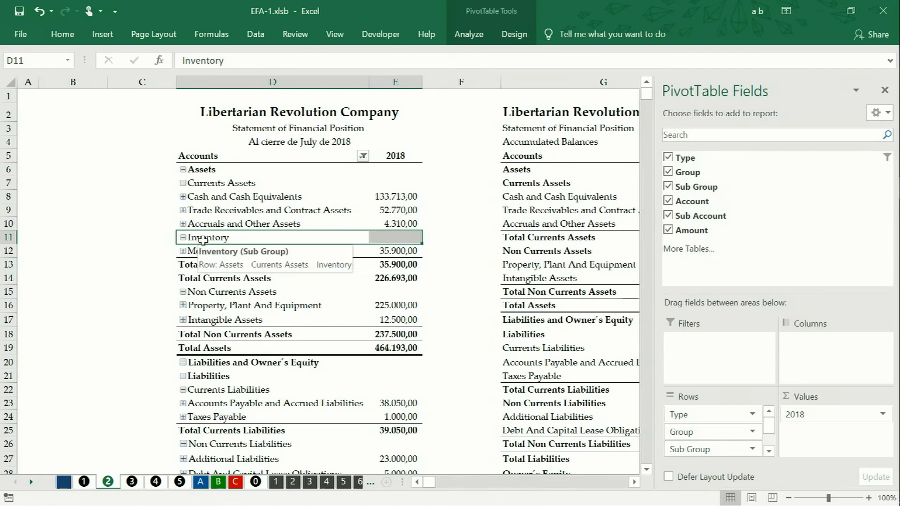
pyautogui.click(184, 238)
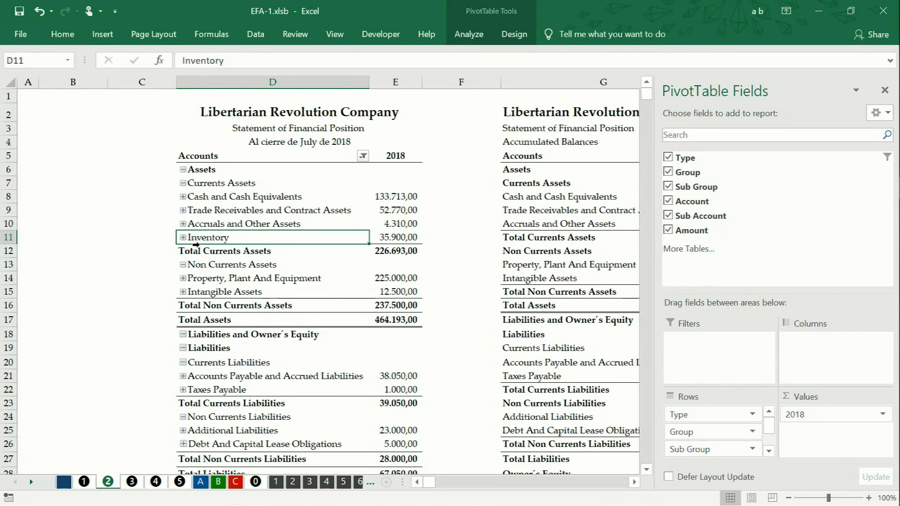
pyautogui.click(517, 225)
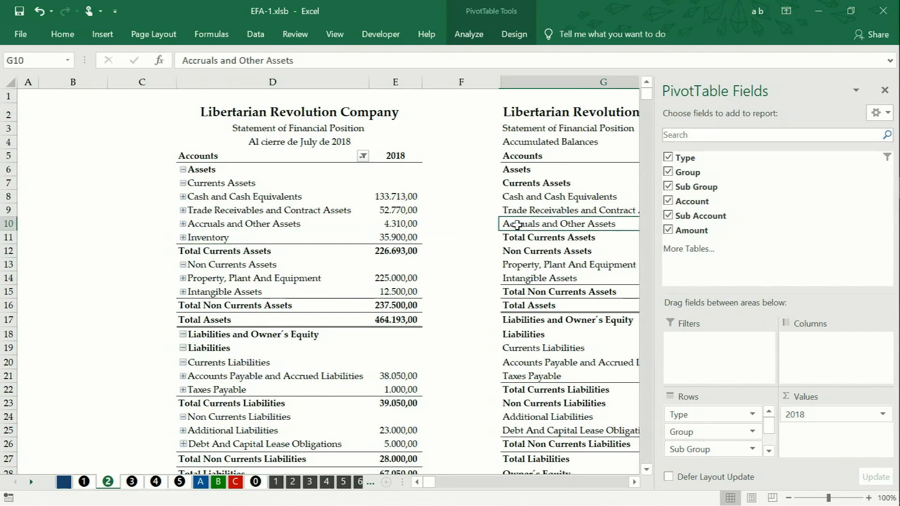
pyautogui.click(398, 223)
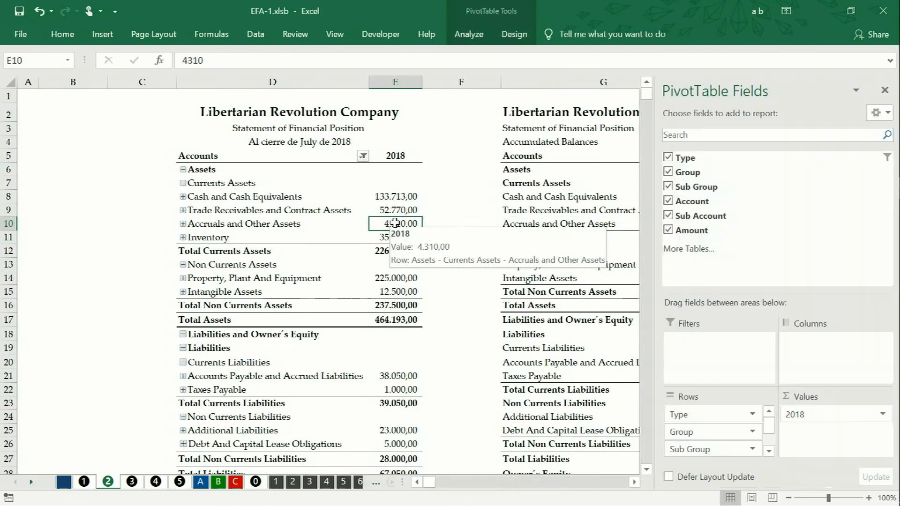
# Insert cells at G10:I10, shifting cells down, and move the Accruals and Other Assets entry back up into row 10.
pyautogui.moveTo(510, 224); pyautogui.dragTo(767, 225)
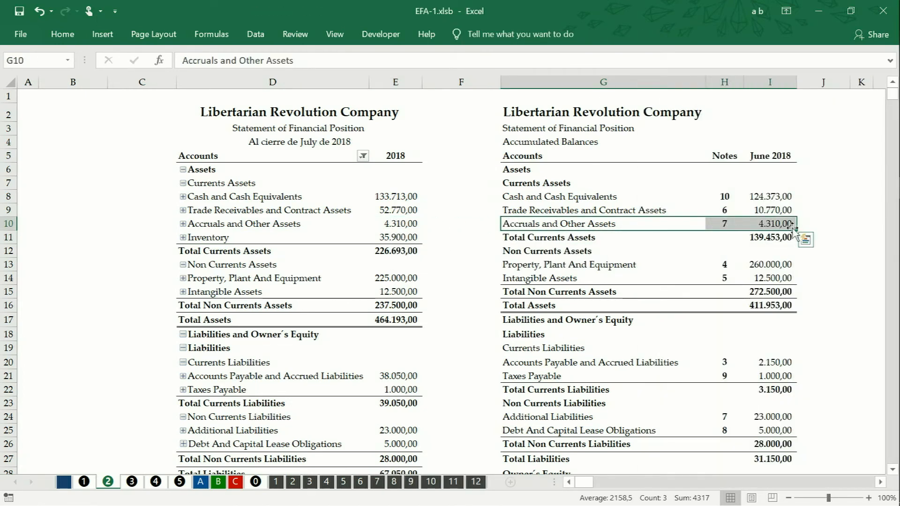
pyautogui.rightClick(674, 225)
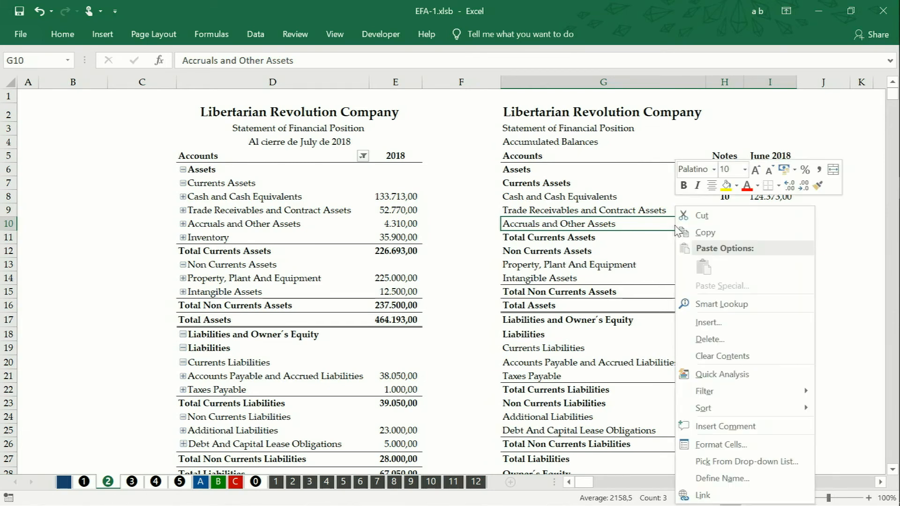
pyautogui.click(706, 323)
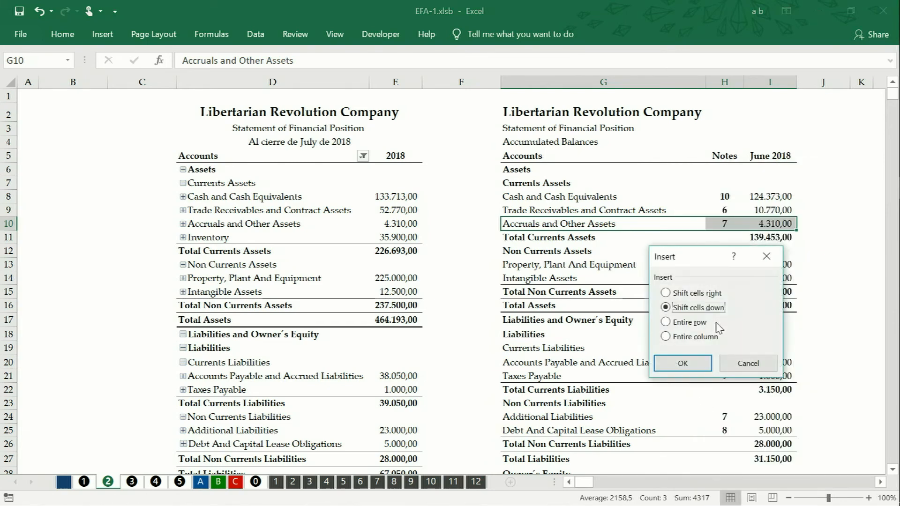
pyautogui.click(703, 363)
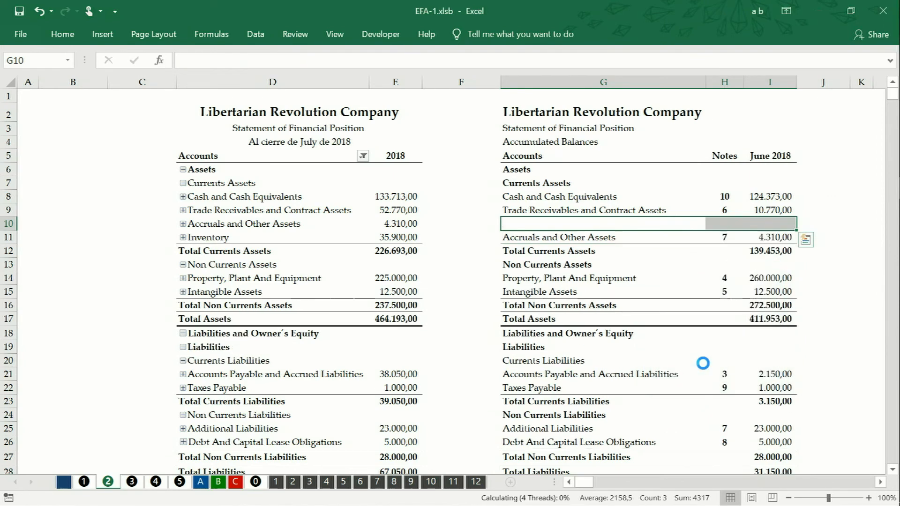
pyautogui.moveTo(516, 237); pyautogui.dragTo(774, 224)
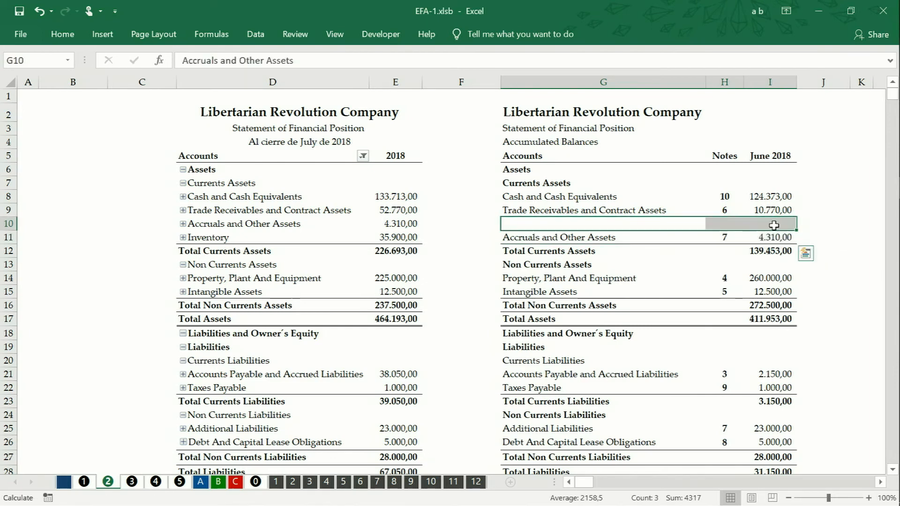
pyautogui.click(774, 225)
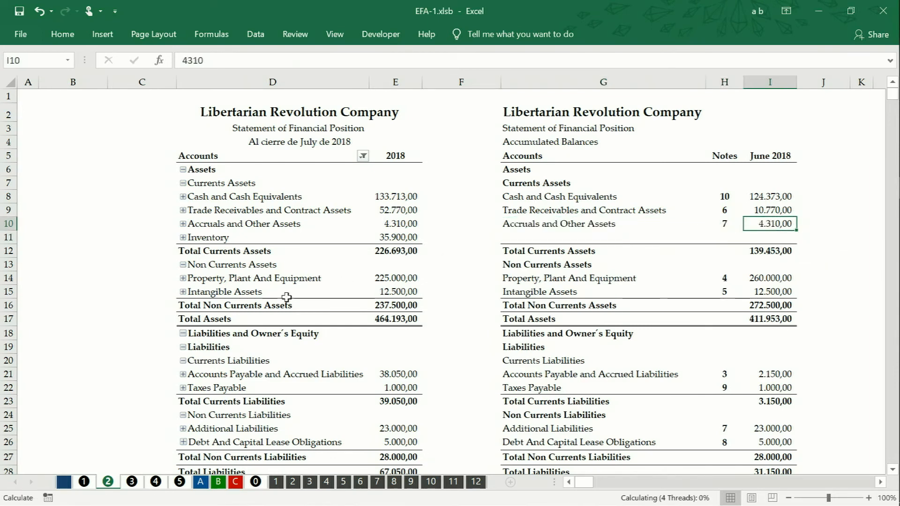
# Copy the Inventory label from D11 of the pivot table into G11 of the pasted statement.
pyautogui.click(206, 238)
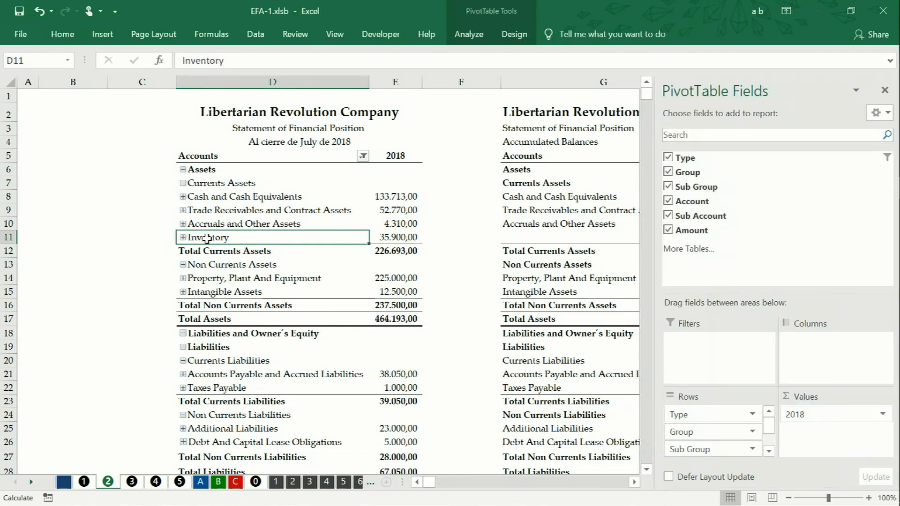
pyautogui.rightClick(207, 238)
pyautogui.click(231, 249)
pyautogui.click(514, 238)
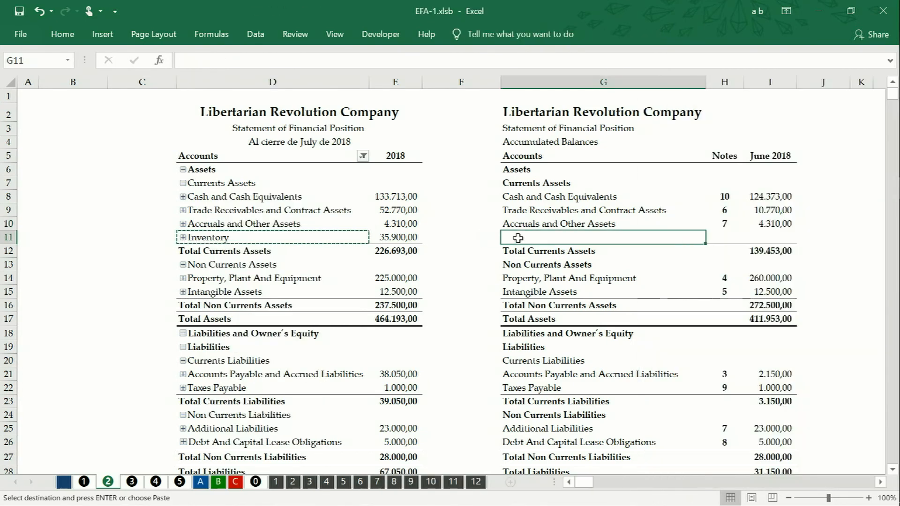
pyautogui.rightClick(522, 241)
pyautogui.click(569, 264)
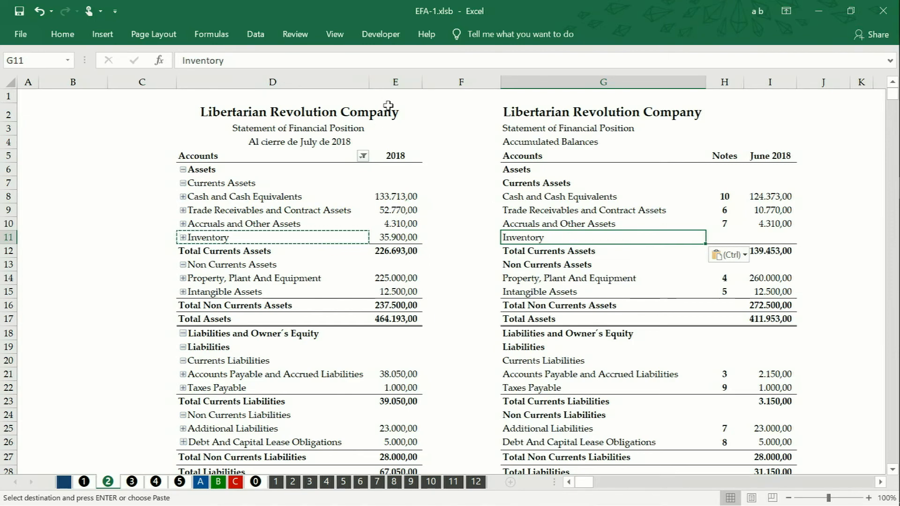
# Copy the pivot table's 2018 column from E5 down to row 34 and paste it as values starting at J5.
pyautogui.moveTo(395, 156); pyautogui.dragTo(386, 456)
pyautogui.rightClick(386, 456)
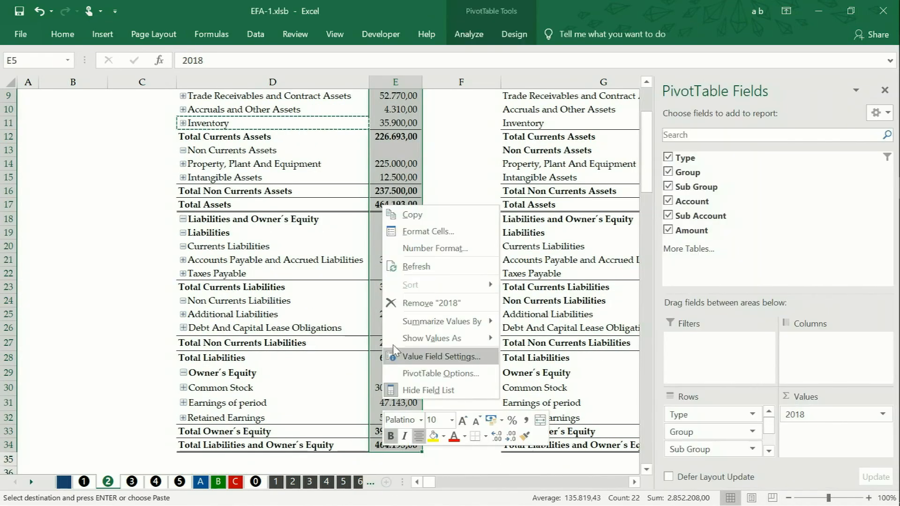
pyautogui.click(408, 211)
pyautogui.scroll(3, 407, 211)
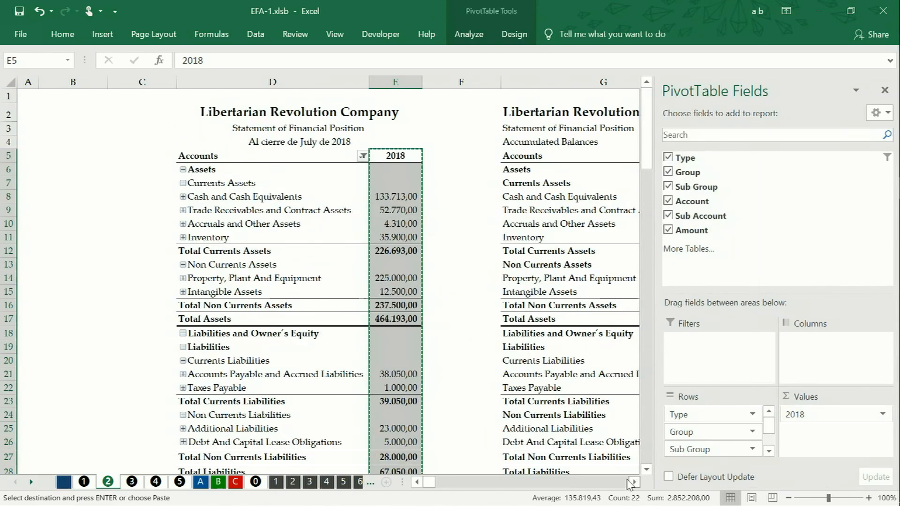
pyautogui.click(609, 458)
pyautogui.click(881, 483)
pyautogui.click(881, 483)
pyautogui.click(881, 484)
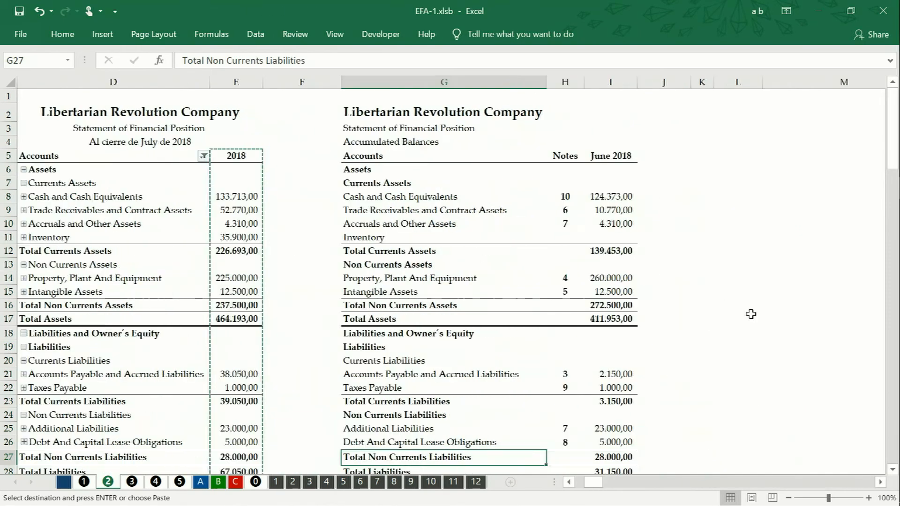
pyautogui.click(656, 154)
pyautogui.rightClick(656, 153)
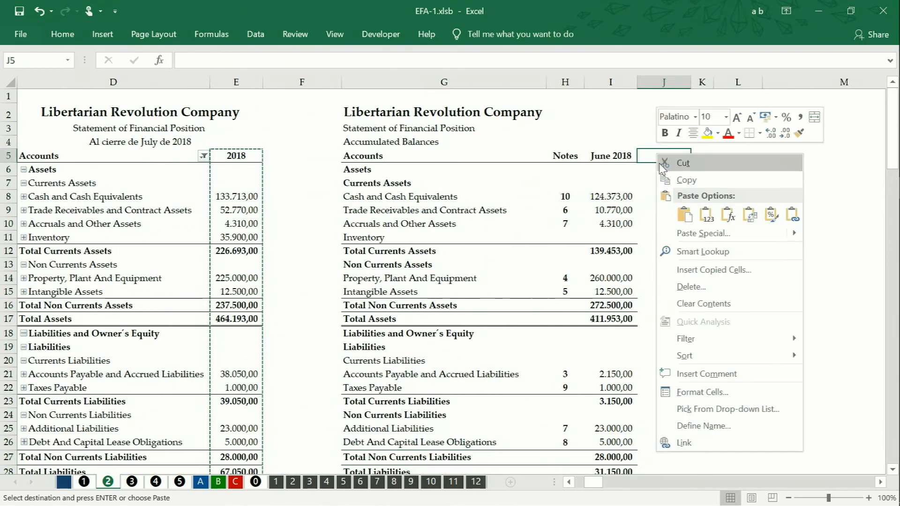
pyautogui.click(706, 214)
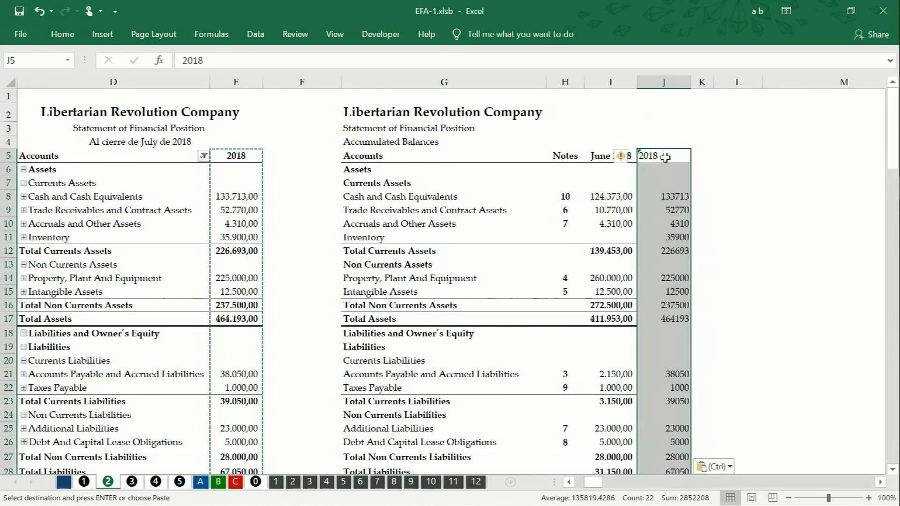
# Paste the copied column's formatting onto the new values in column J and change the J5 header to July 2018.
pyautogui.rightClick(665, 157)
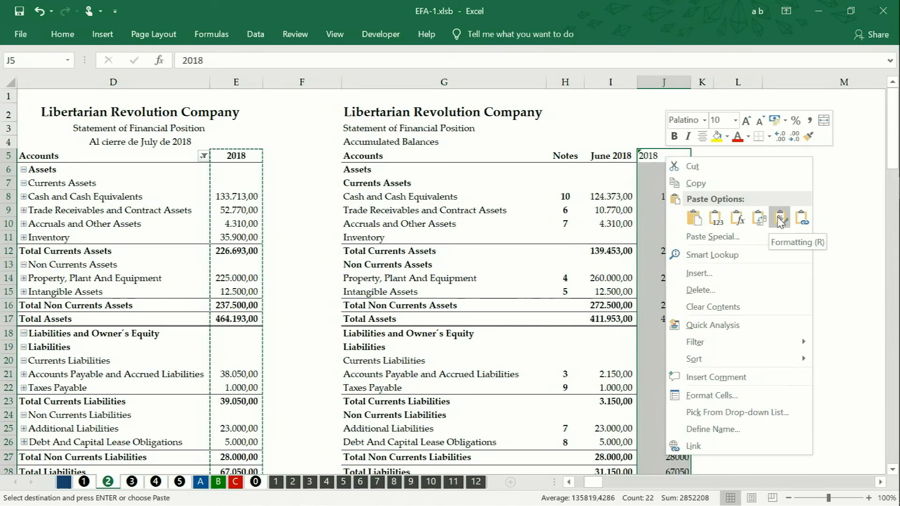
pyautogui.click(779, 218)
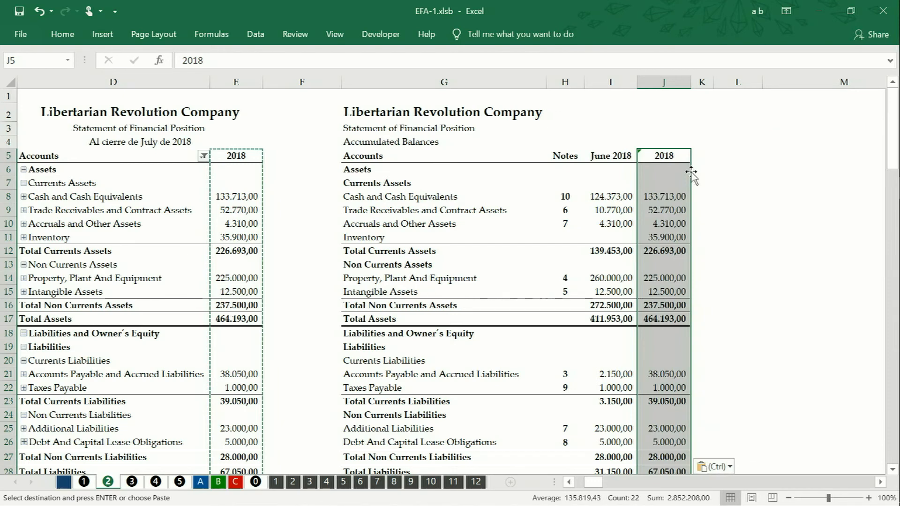
pyautogui.click(674, 157)
pyautogui.click(183, 61)
pyautogui.write('July')
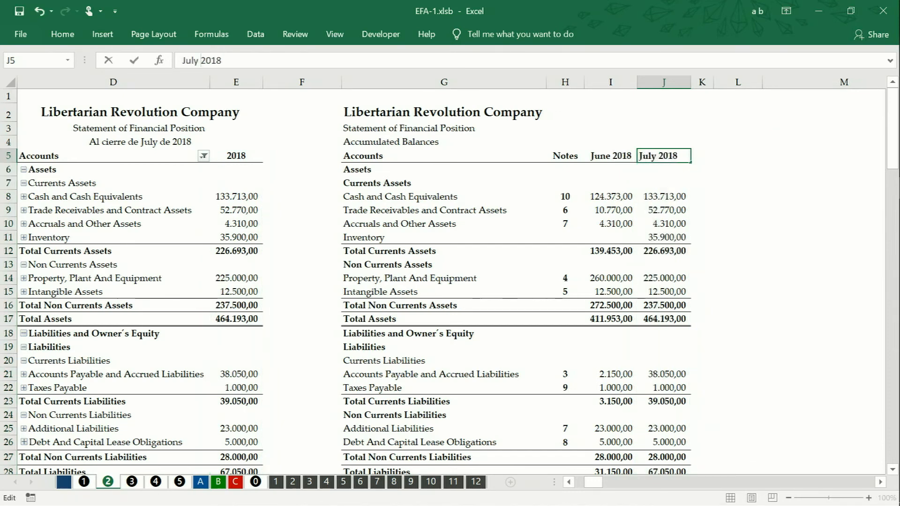
pyautogui.press('Return')
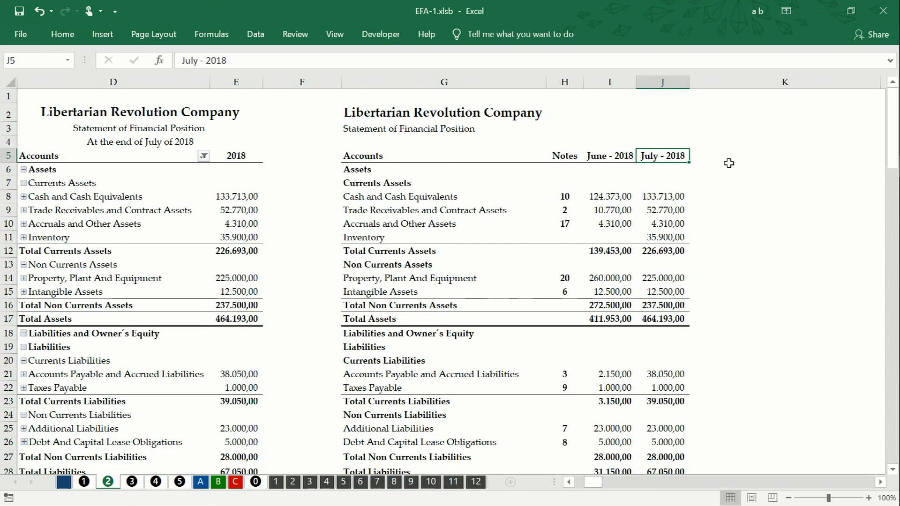
# Narrow column K, apply the July - 2018 column's formatting to it, and enter % as its header in K5.
pyautogui.click(728, 163)
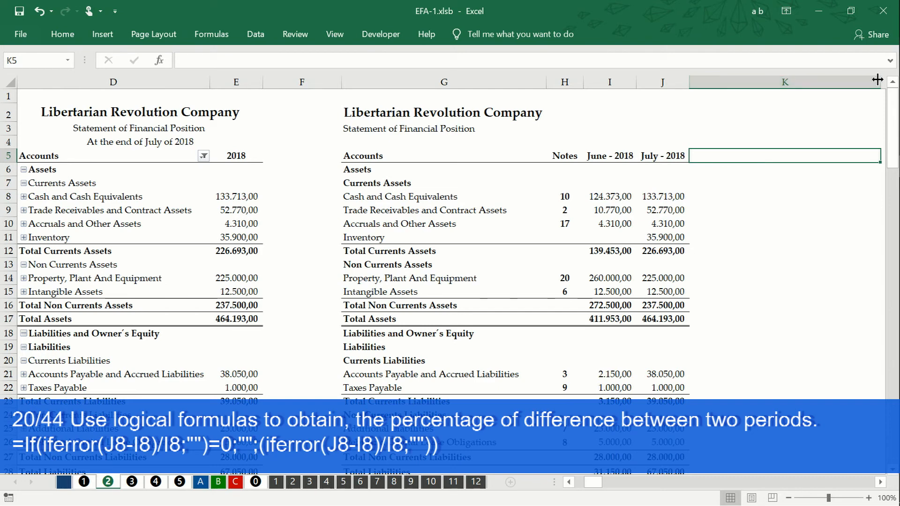
pyautogui.moveTo(881, 82); pyautogui.dragTo(750, 98)
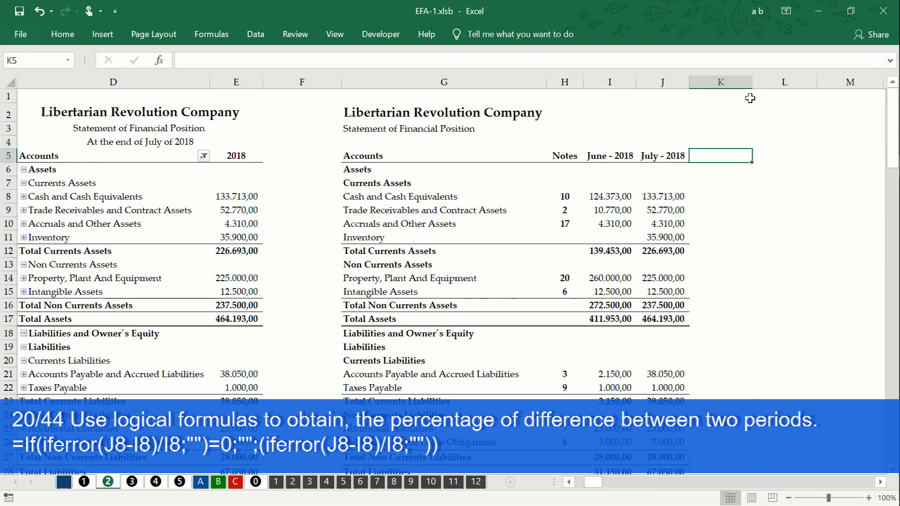
pyautogui.click(658, 157)
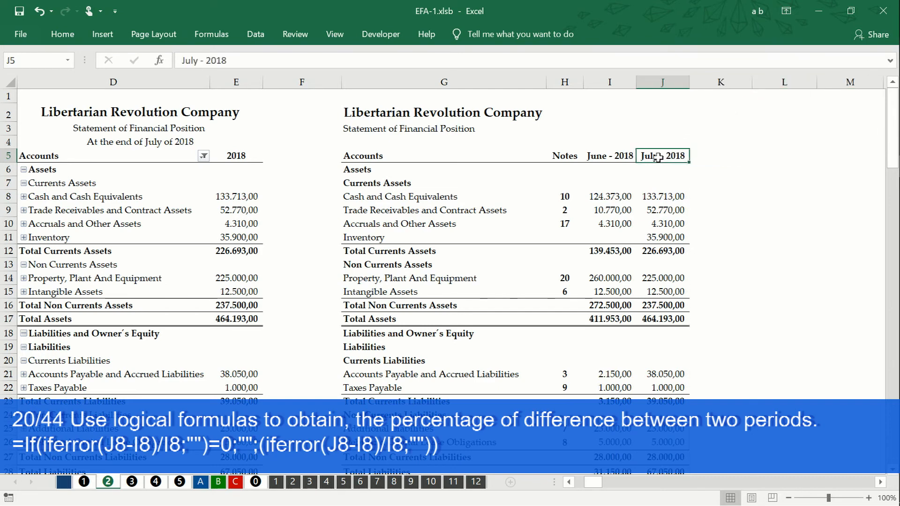
pyautogui.moveTo(658, 158); pyautogui.dragTo(658, 468)
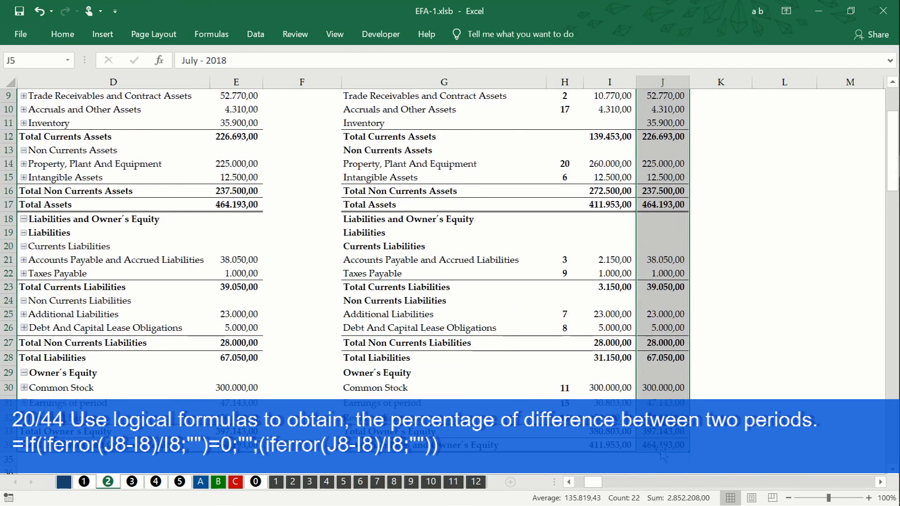
pyautogui.scroll(3, 638, 351)
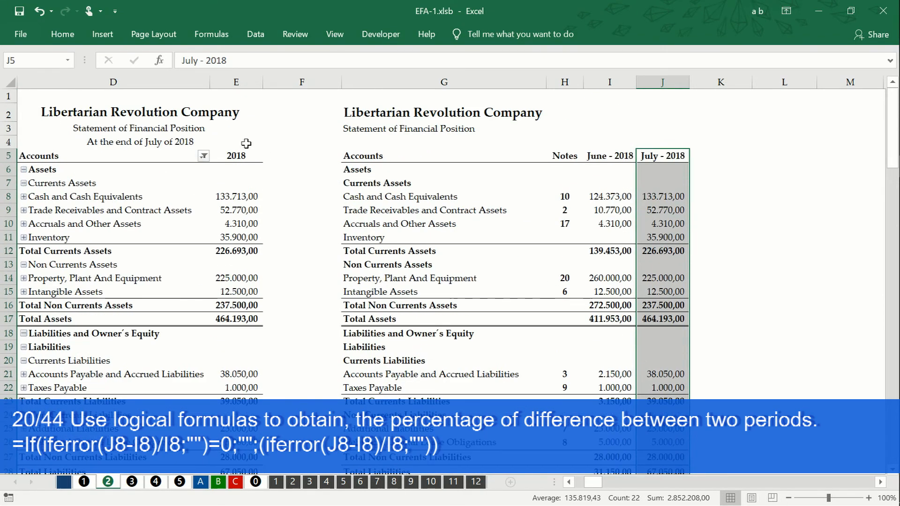
pyautogui.click(67, 37)
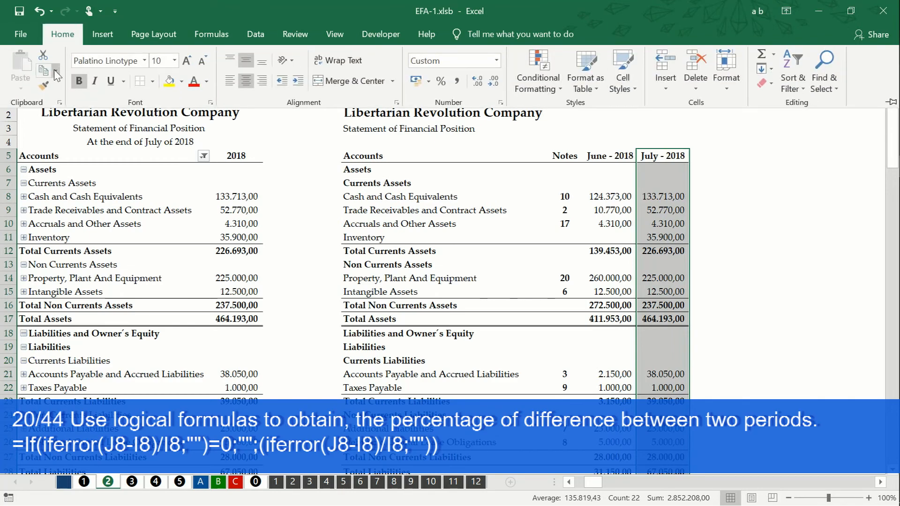
pyautogui.click(44, 87)
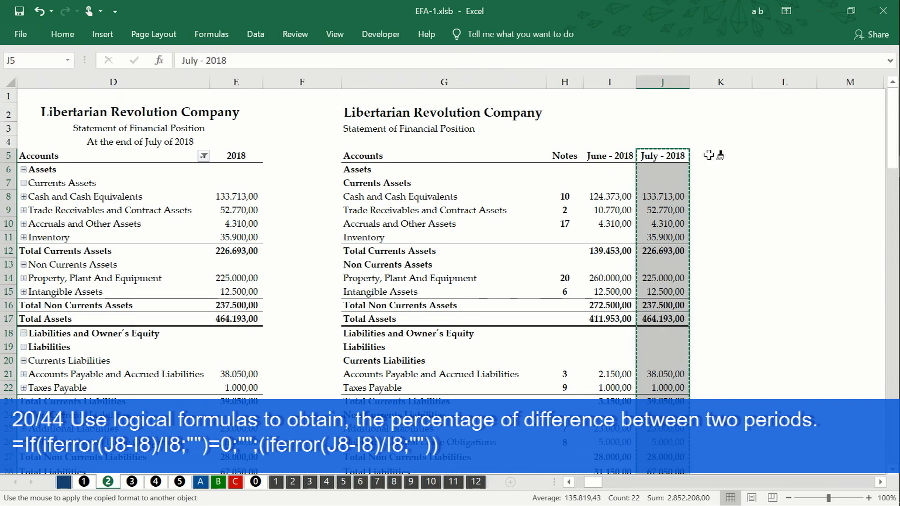
pyautogui.click(708, 155)
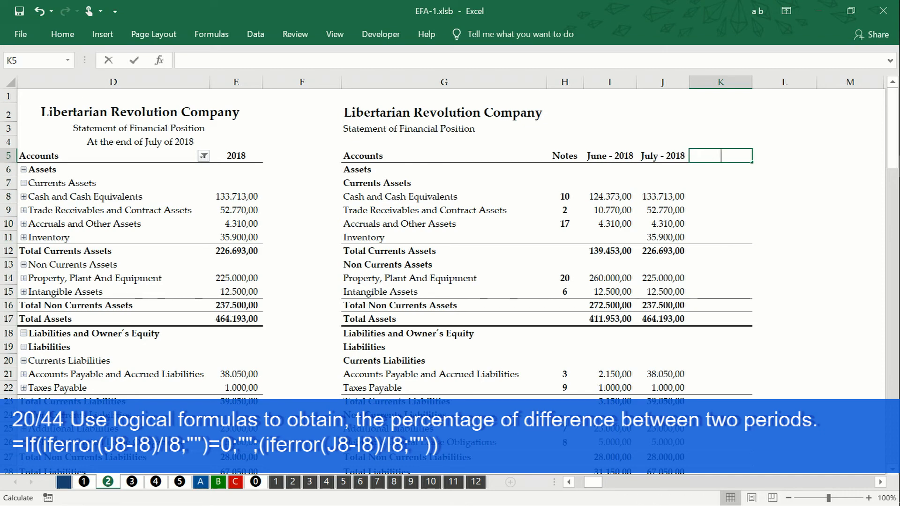
pyautogui.write('%')
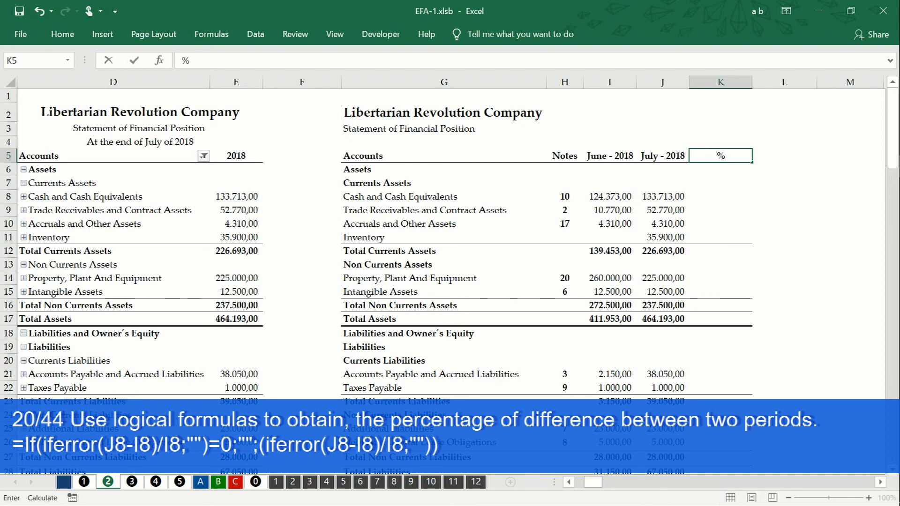
pyautogui.press('Return')
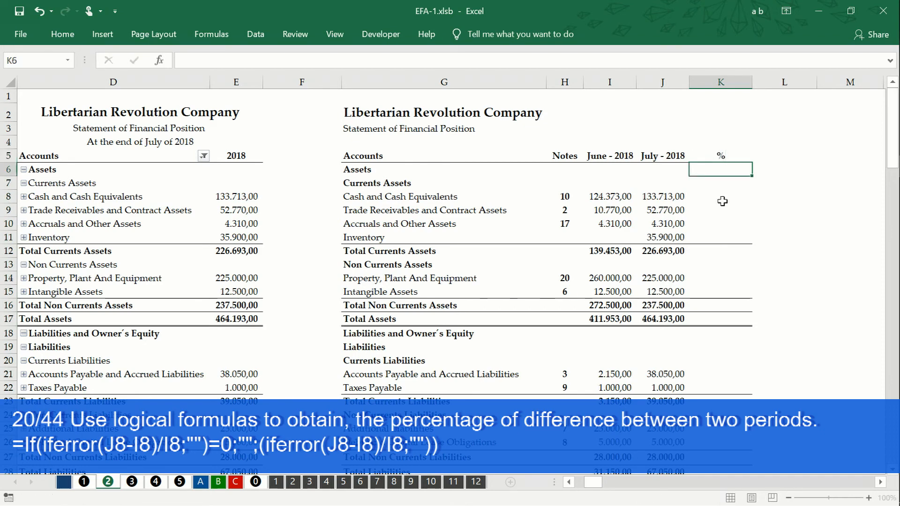
# Enter =IFERROR((J8-I8)/I8;"") in K8, copy it down to the statement's last row, and format the range as percentages.
pyautogui.click(722, 197)
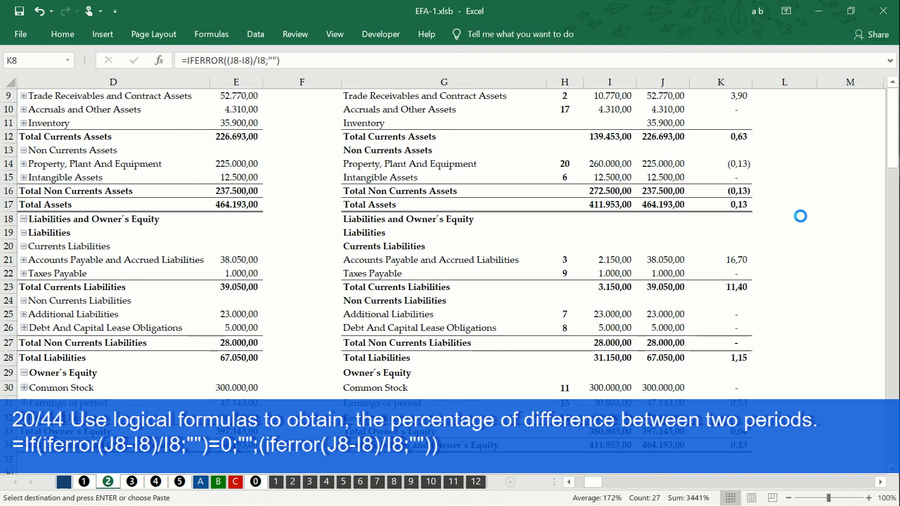
pyautogui.scroll(3, 801, 216)
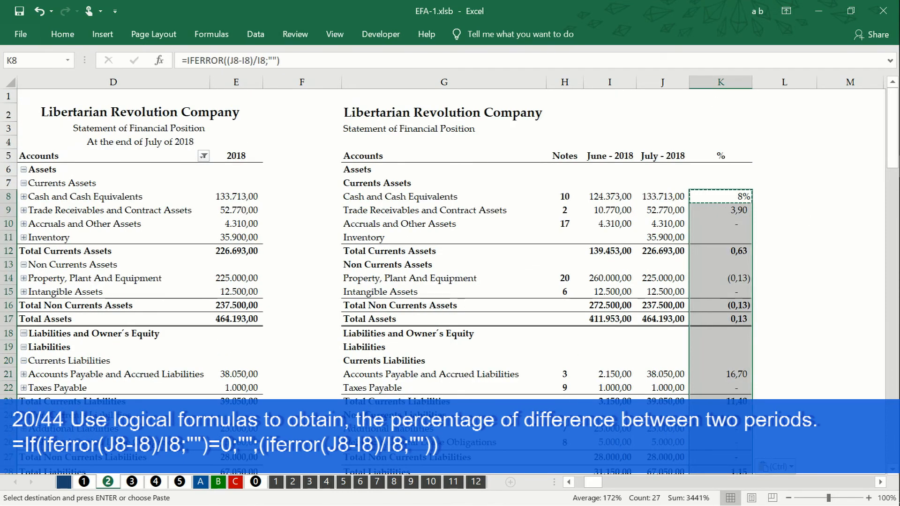
pyautogui.click(63, 34)
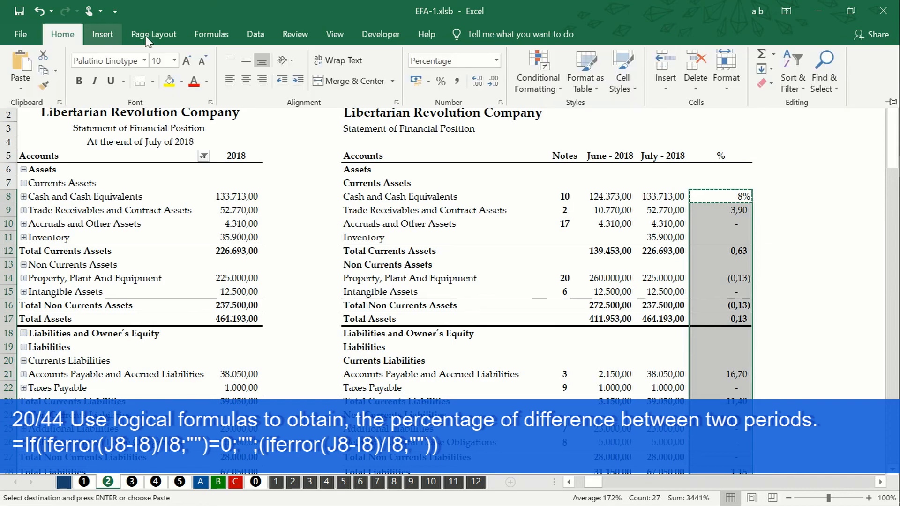
pyautogui.click(441, 82)
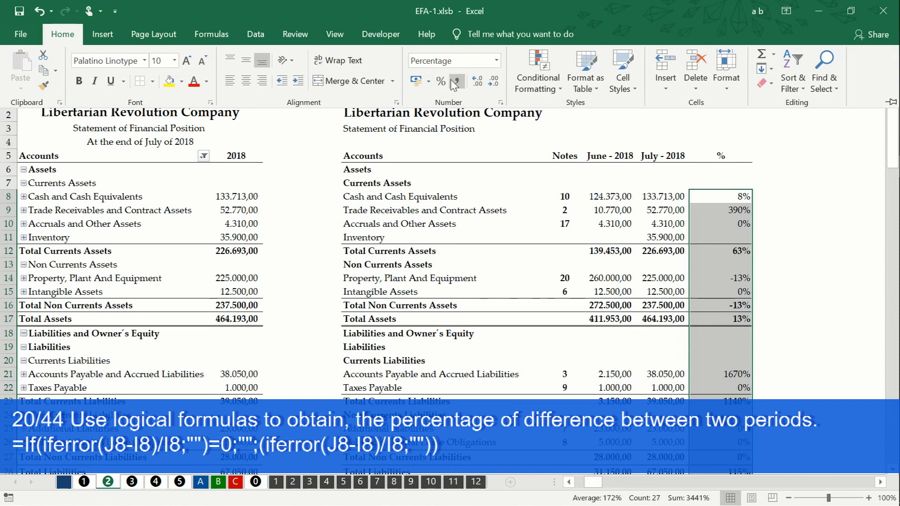
# Change the K8 formula to =IF(IFERROR((J8-I8)/I8;"")=0;"";IFERROR((J8-I8)/I8;"")) so zero differences show as blank.
pyautogui.click(742, 197)
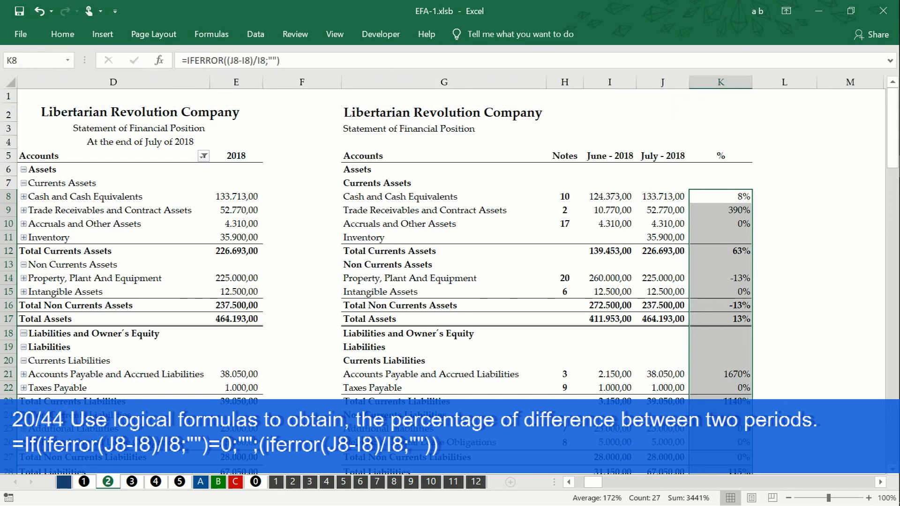
pyautogui.click(186, 60)
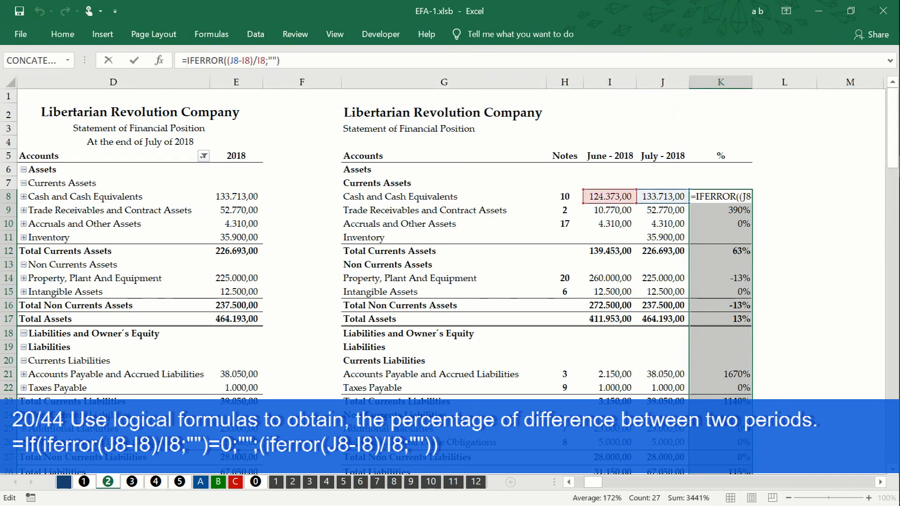
pyautogui.write('I')
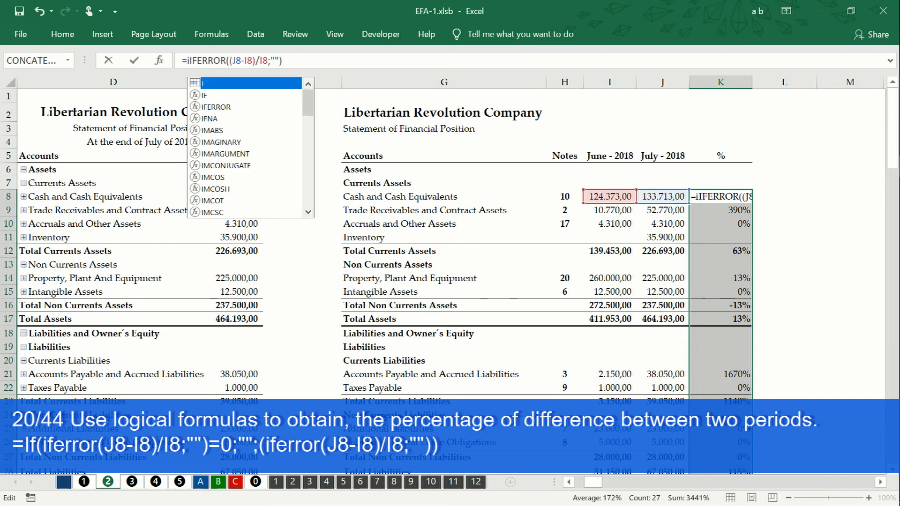
pyautogui.write('f')
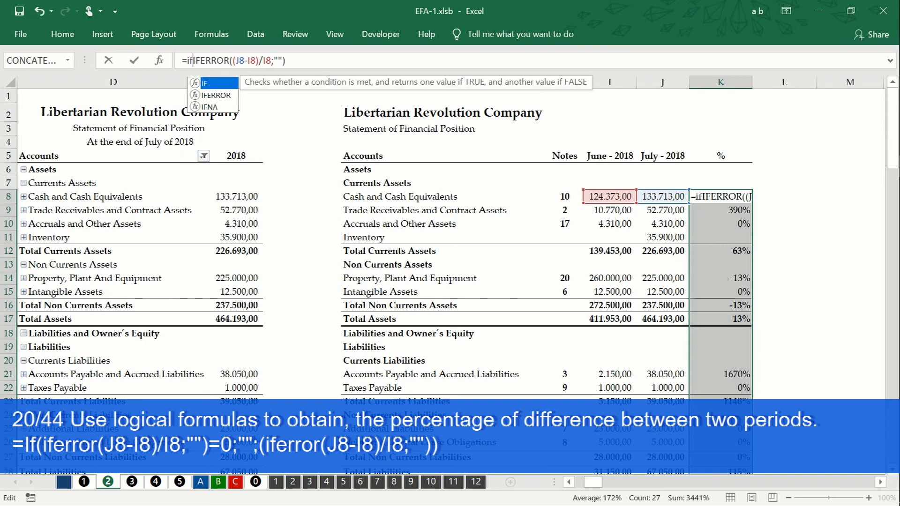
pyautogui.write('(')
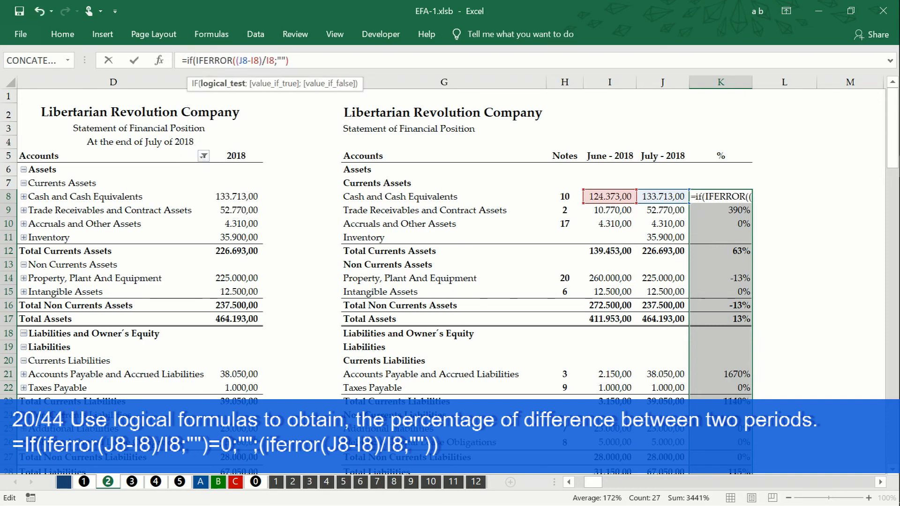
pyautogui.press('End')
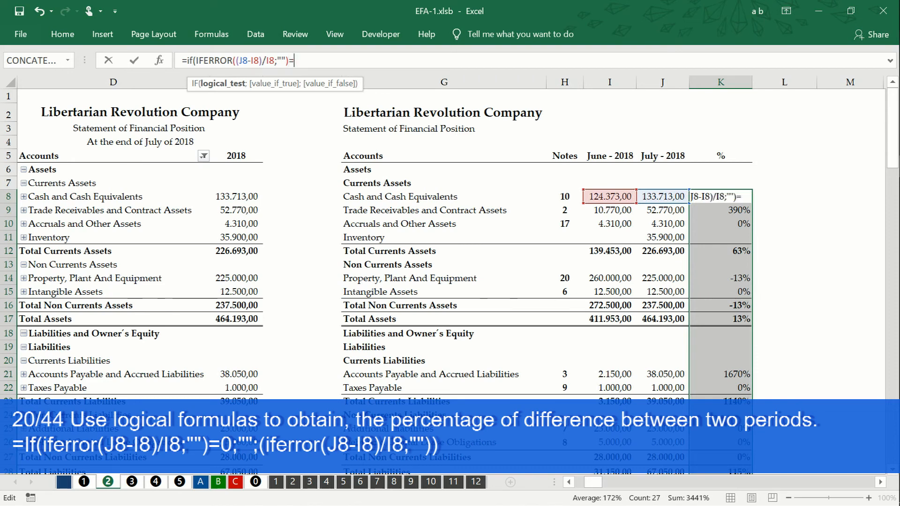
pyautogui.write('=0;')
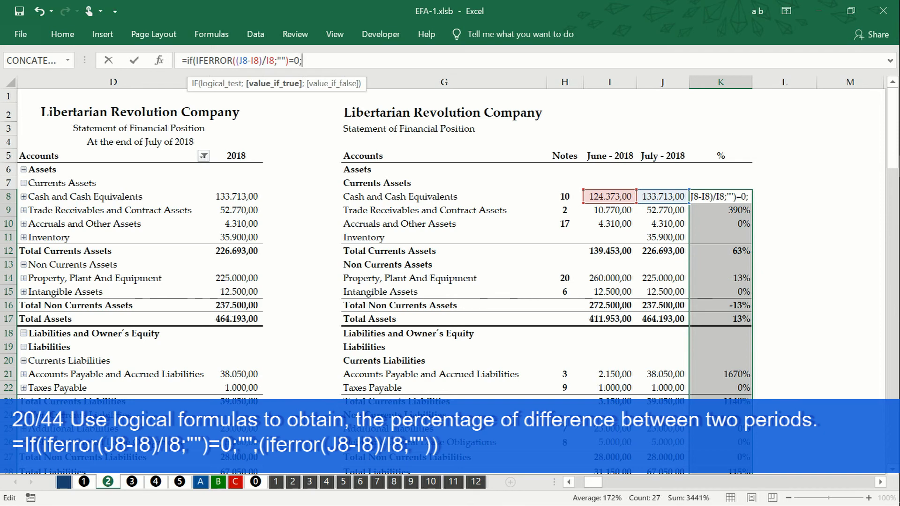
pyautogui.write('"";')
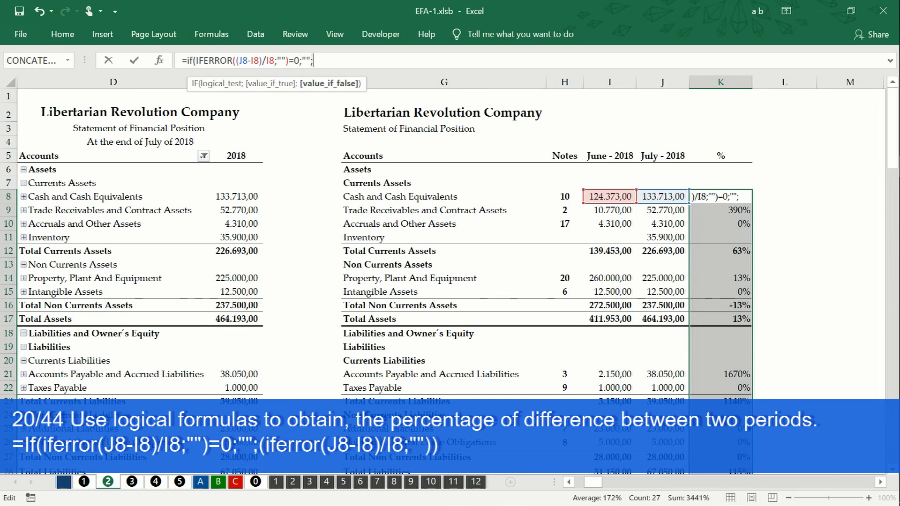
pyautogui.moveTo(195, 60); pyautogui.dragTo(294, 60)
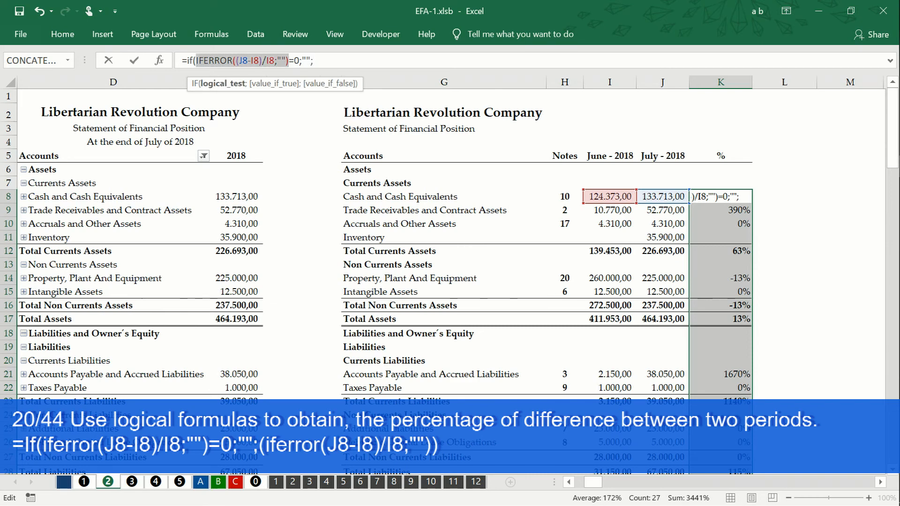
pyautogui.click(314, 60)
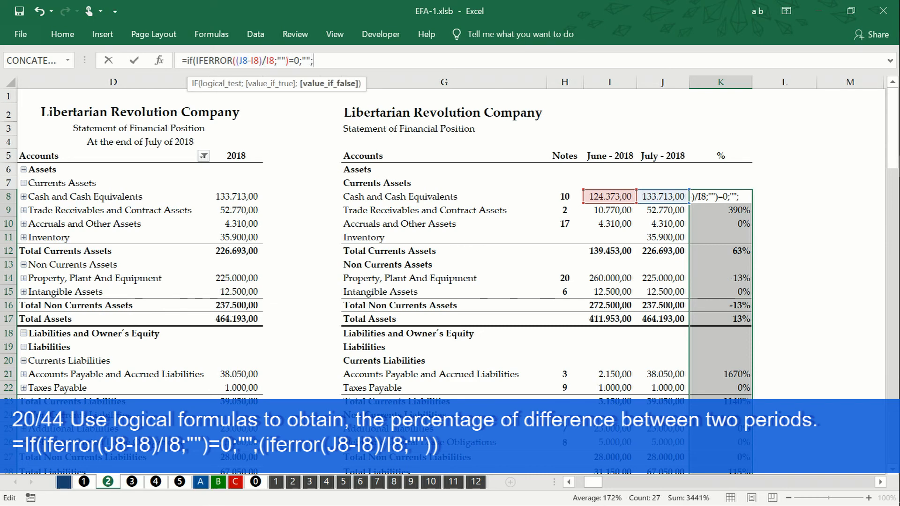
pyautogui.hotkey('ctrl', 'v')
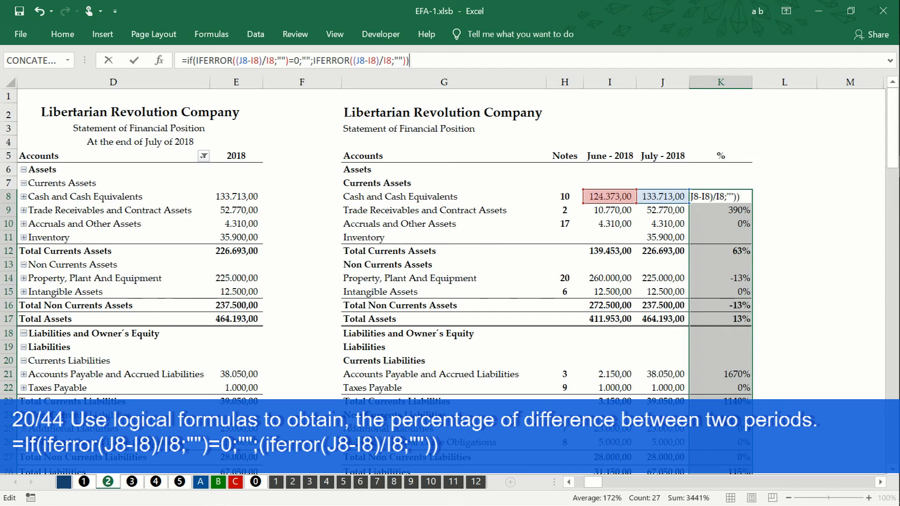
pyautogui.press('Return')
pyautogui.press('Return')
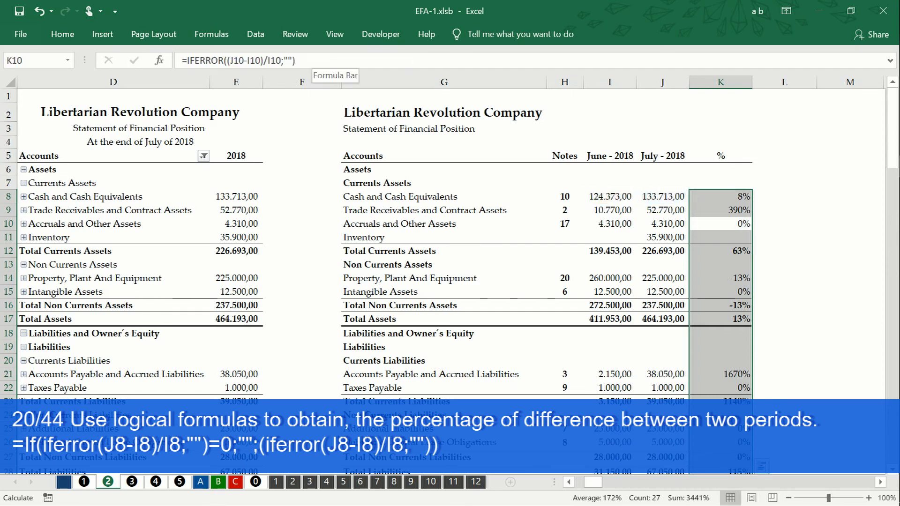
# Copy K8 and paste only its formula into K9:K34, down to the Total Liabilities and Owner's Equity row.
pyautogui.click(710, 197)
pyautogui.rightClick(711, 197)
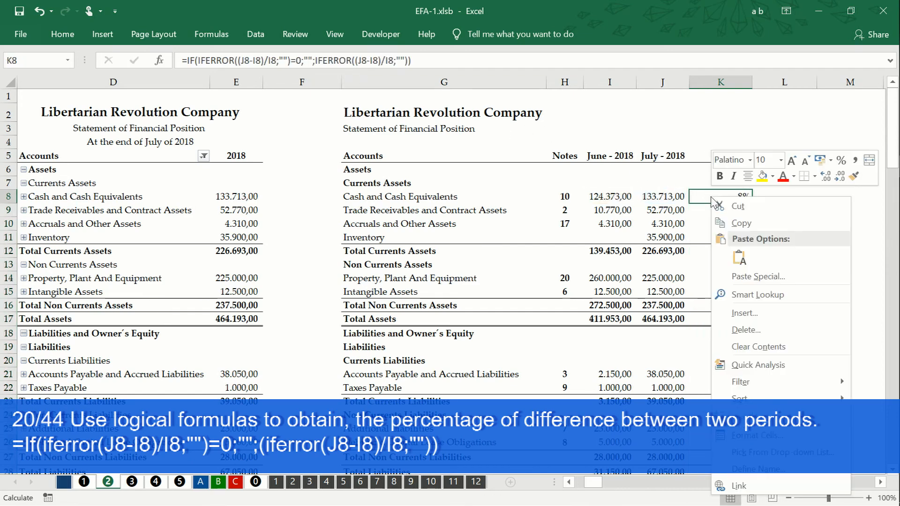
pyautogui.click(736, 221)
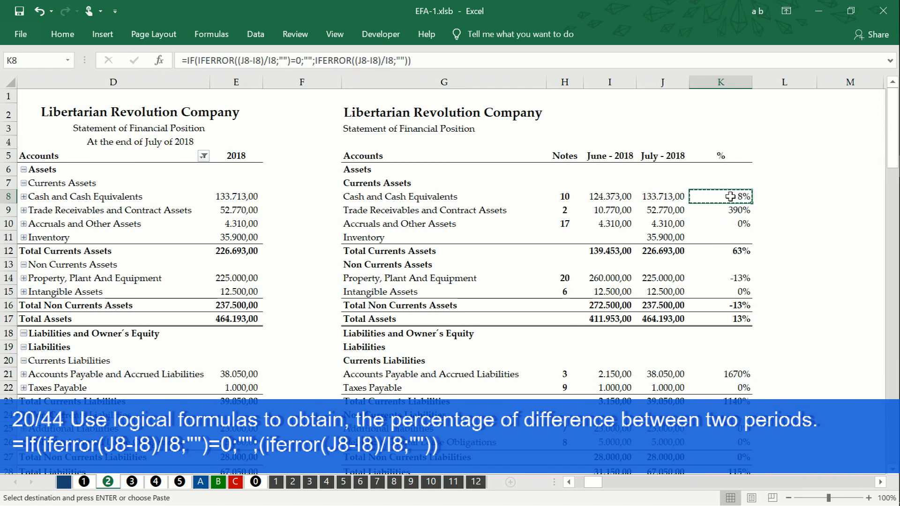
pyautogui.moveTo(725, 295); pyautogui.dragTo(723, 454)
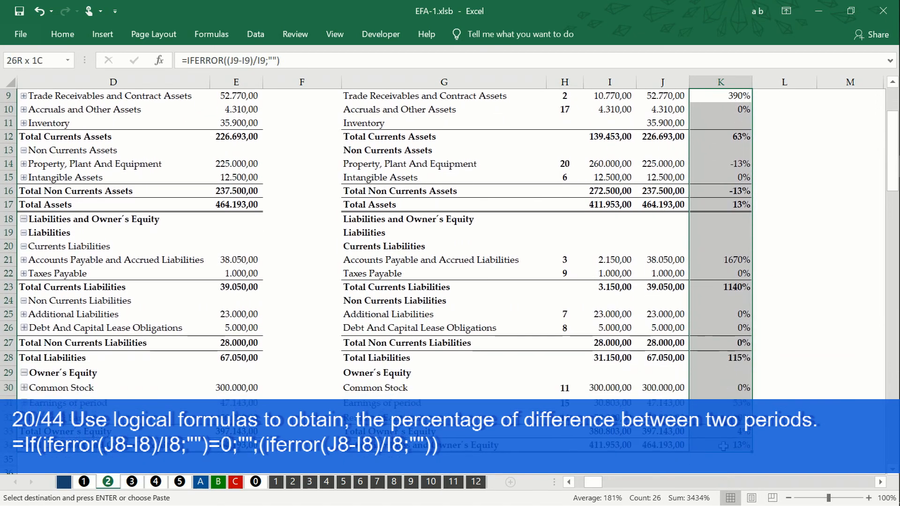
pyautogui.rightClick(724, 456)
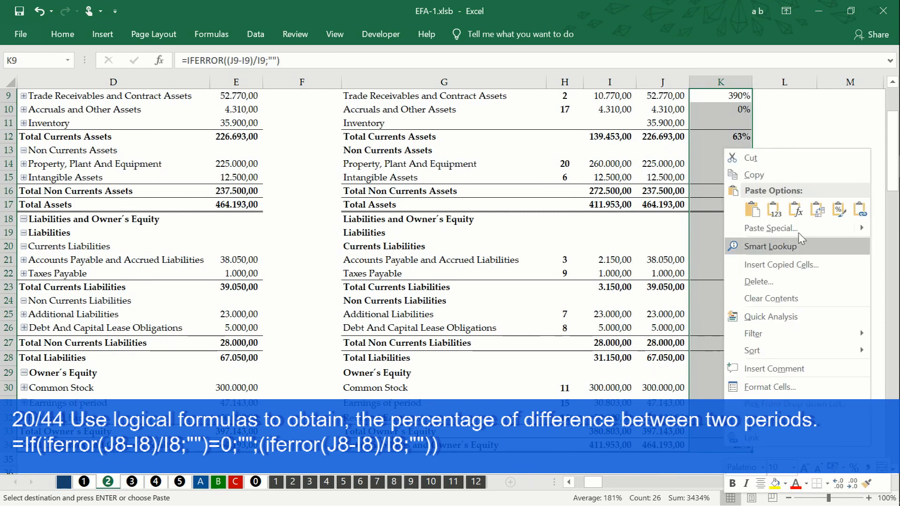
pyautogui.click(796, 211)
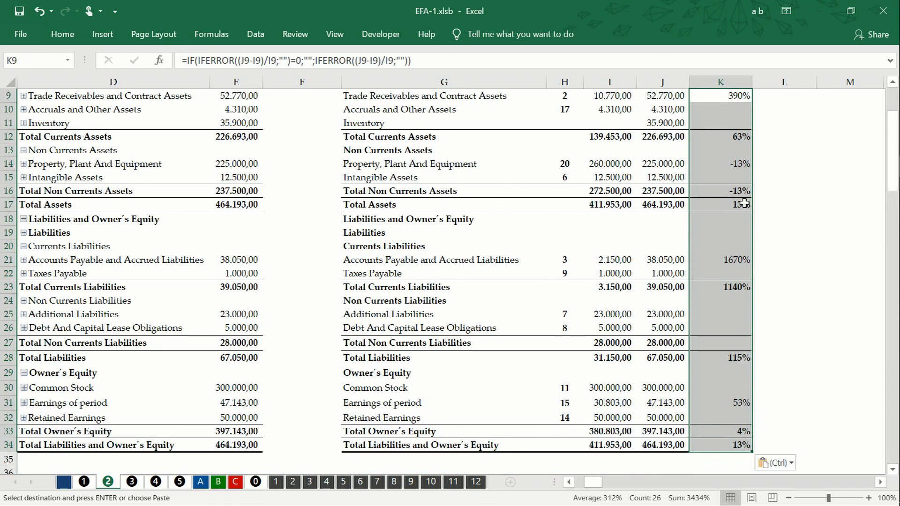
pyautogui.scroll(1, 744, 203)
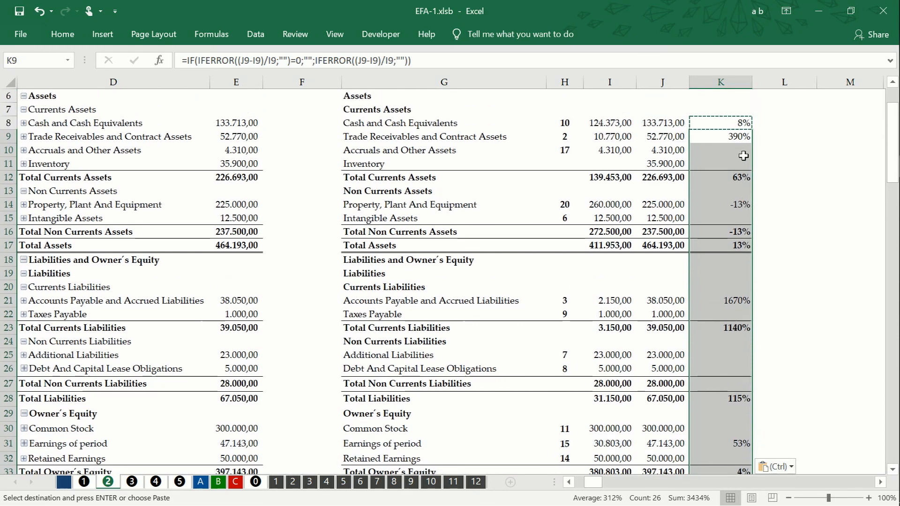
pyautogui.scroll(2, 742, 127)
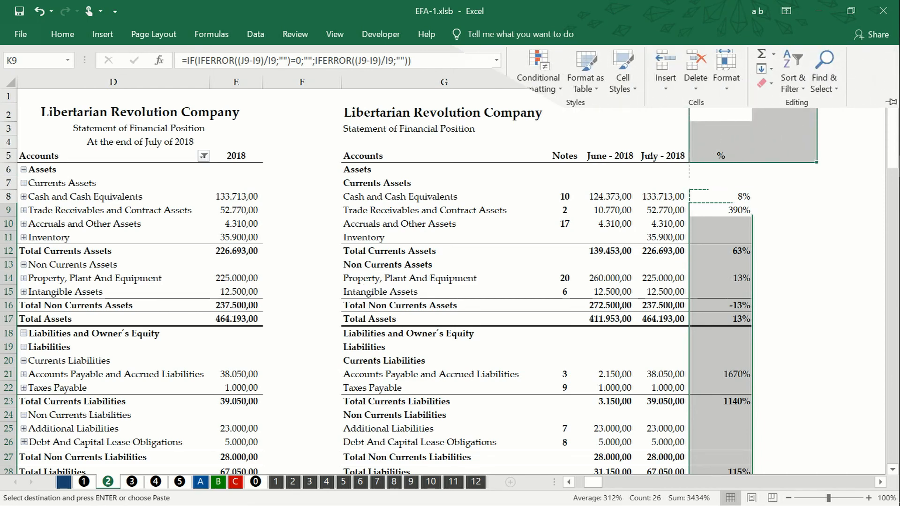
# Select the comparative statement range G2:K45 and print only that selection with Microsoft Print to PDF.
pyautogui.click(506, 142)
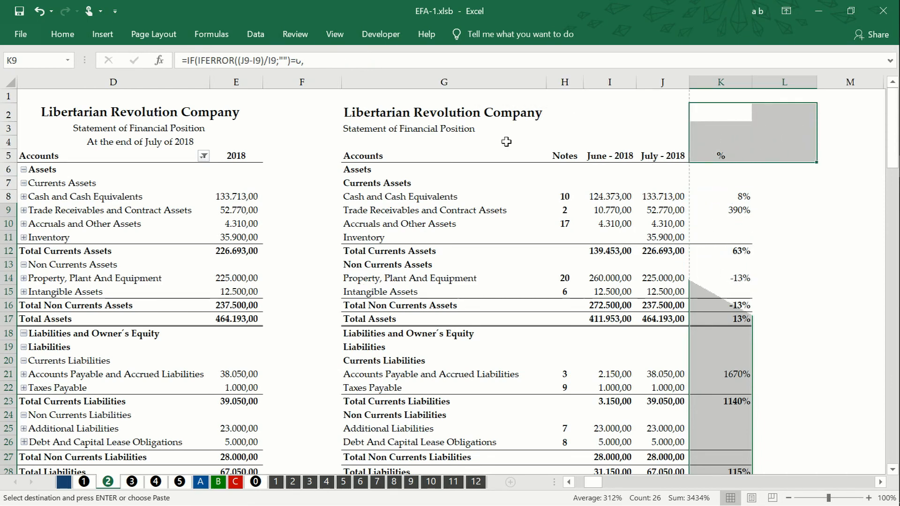
pyautogui.moveTo(469, 113); pyautogui.dragTo(723, 365)
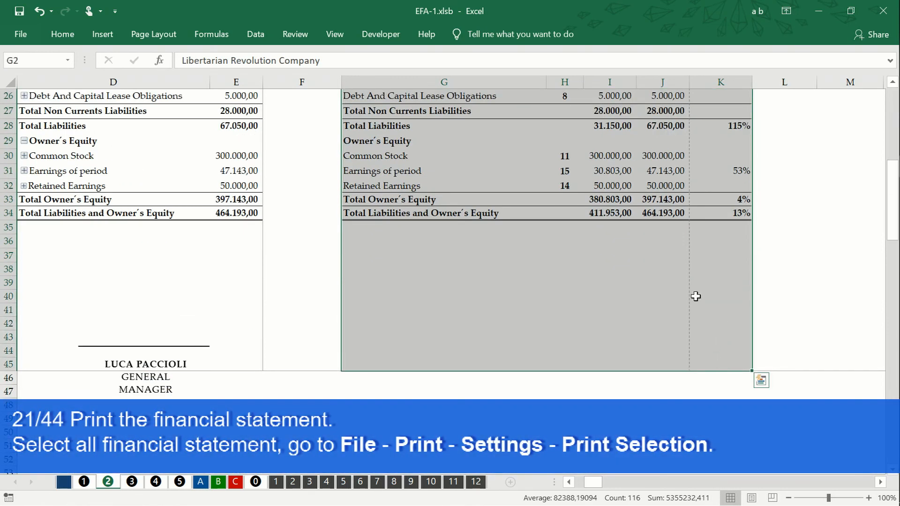
pyautogui.click(63, 38)
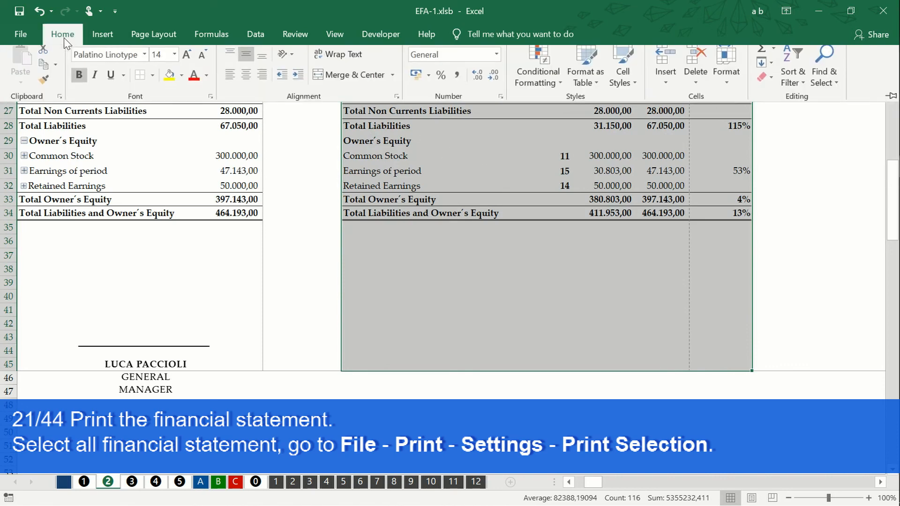
pyautogui.click(21, 35)
pyautogui.click(22, 34)
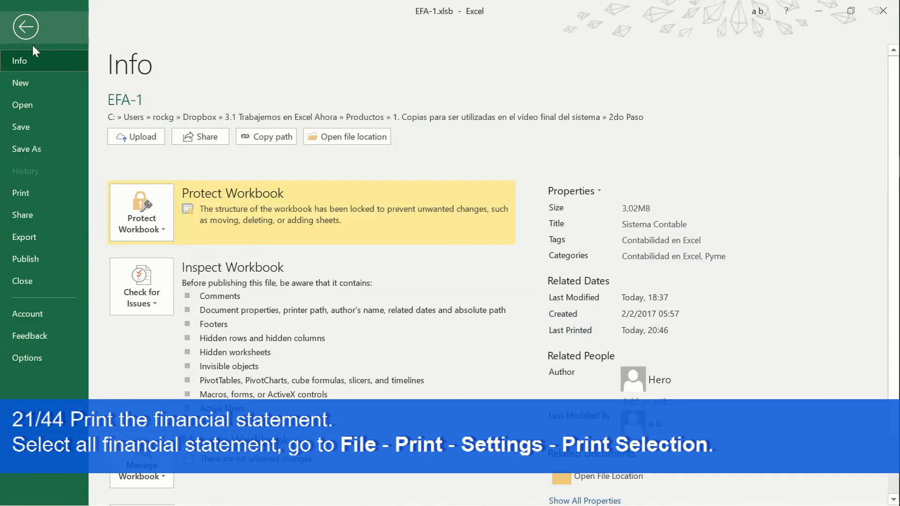
pyautogui.click(30, 192)
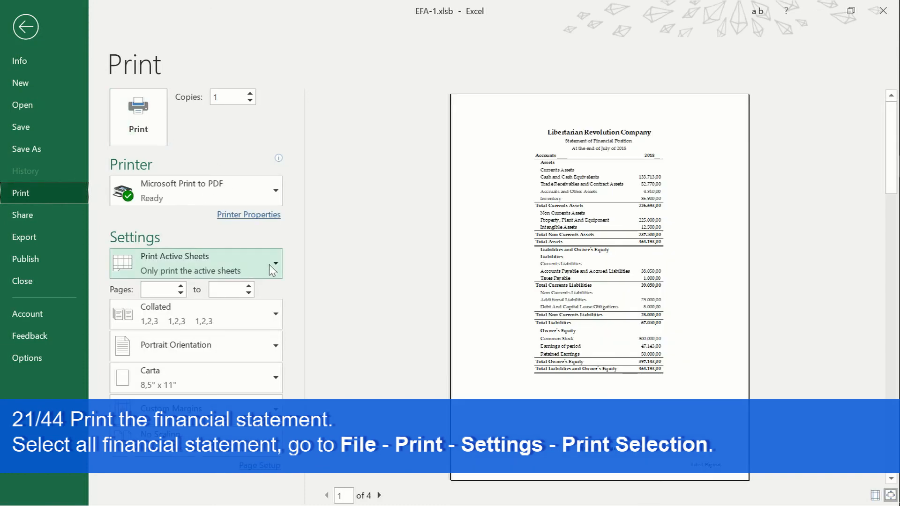
pyautogui.click(269, 264)
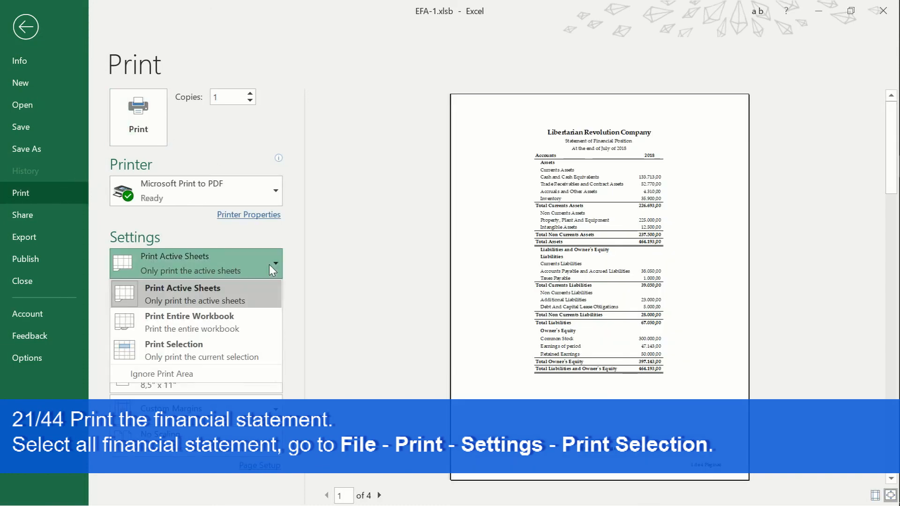
pyautogui.click(194, 358)
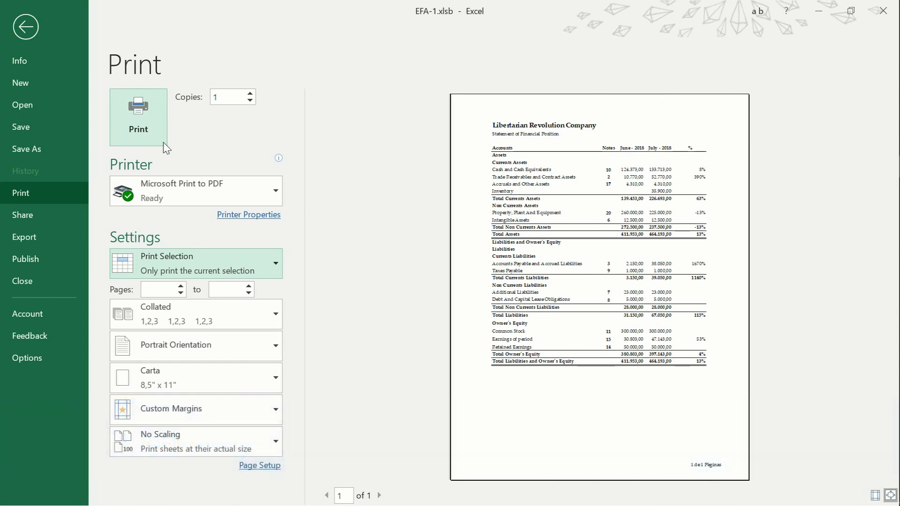
pyautogui.click(163, 143)
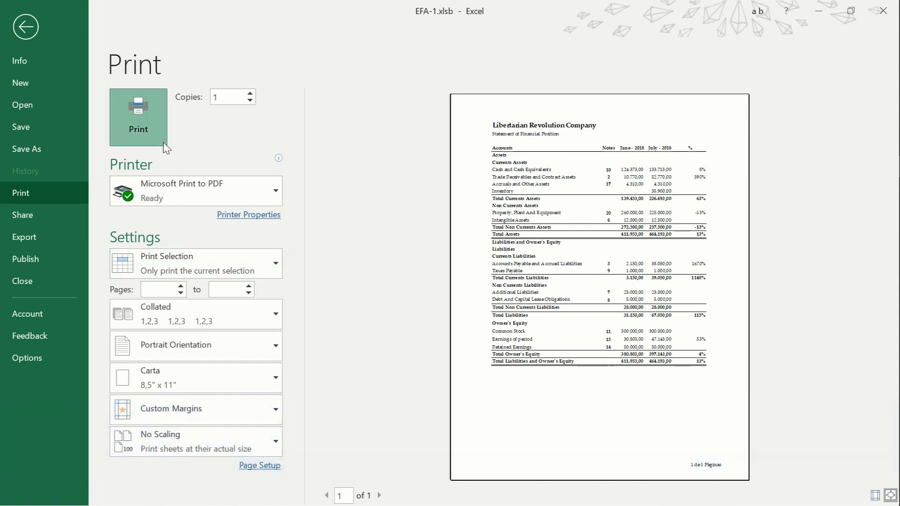